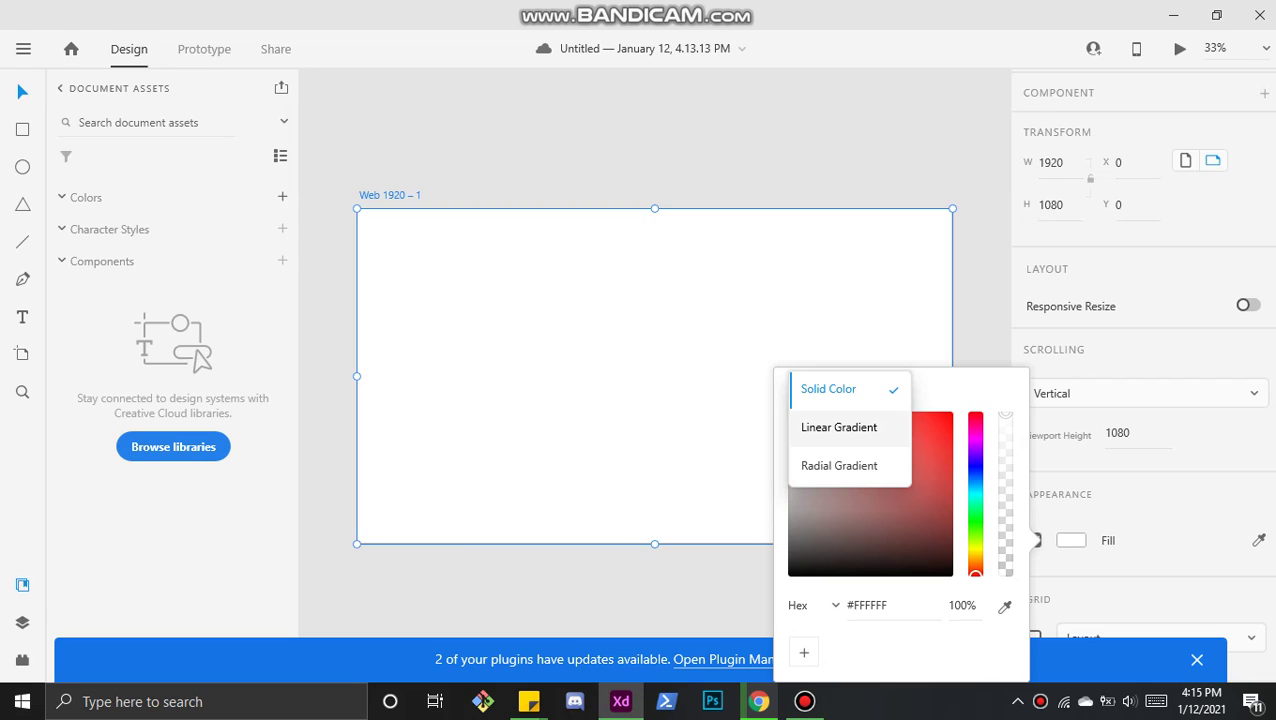
Step: Fill the artboard with a linear gradient running from purple #782FA1 to blue #1566DE
{"action": "left_click", "coordinate": [839, 427]}
{"action": "left_click", "coordinate": [975, 449]}
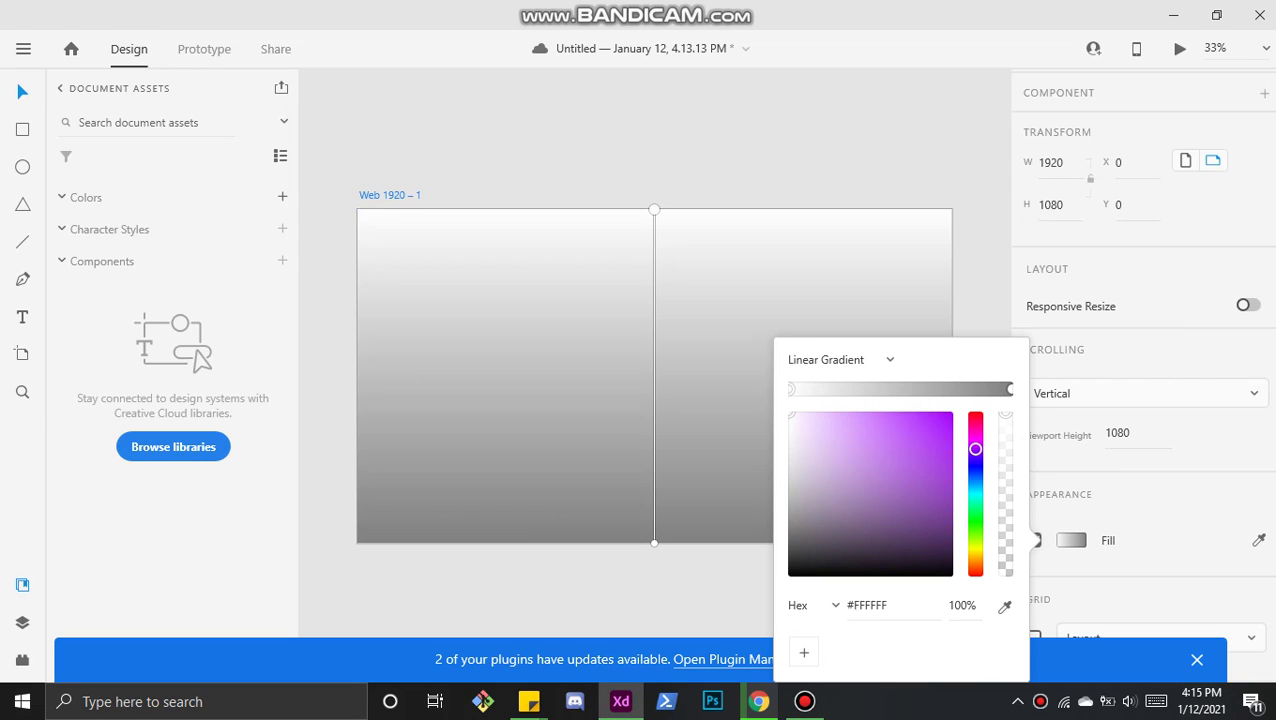
{"action": "left_click", "coordinate": [940, 444]}
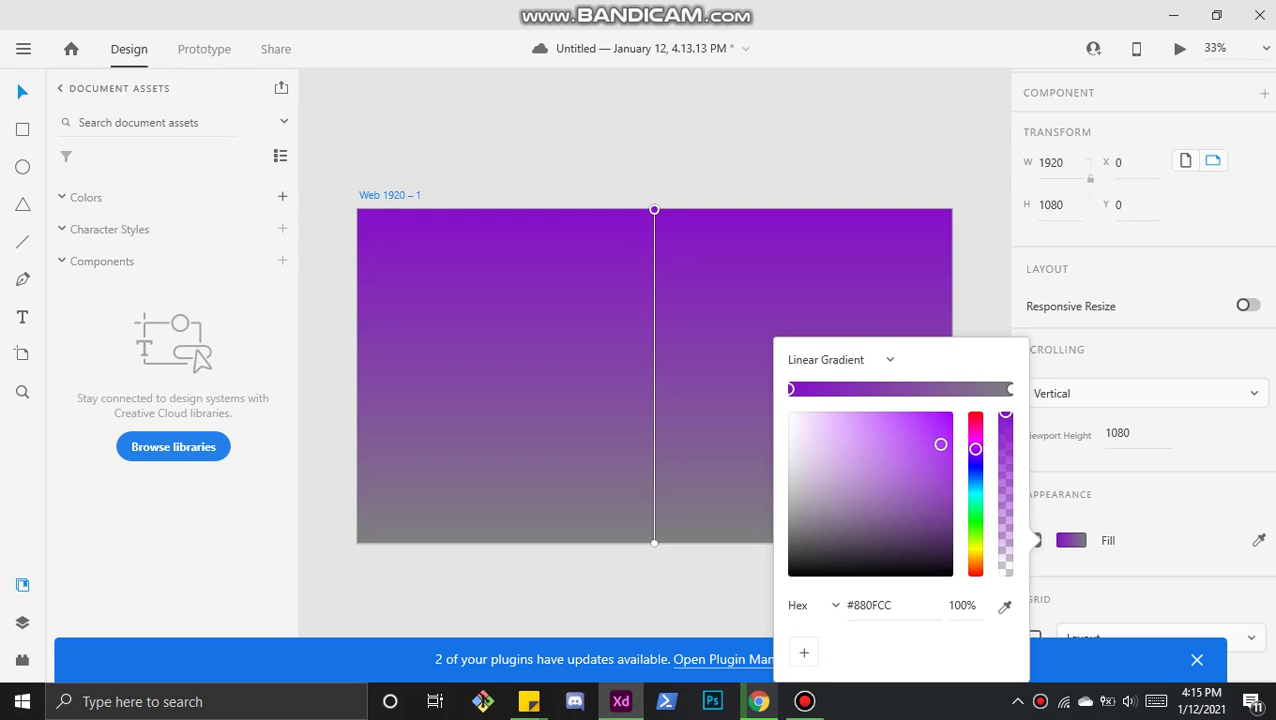
{"action": "left_click", "coordinate": [1010, 389]}
{"action": "left_click", "coordinate": [975, 477]}
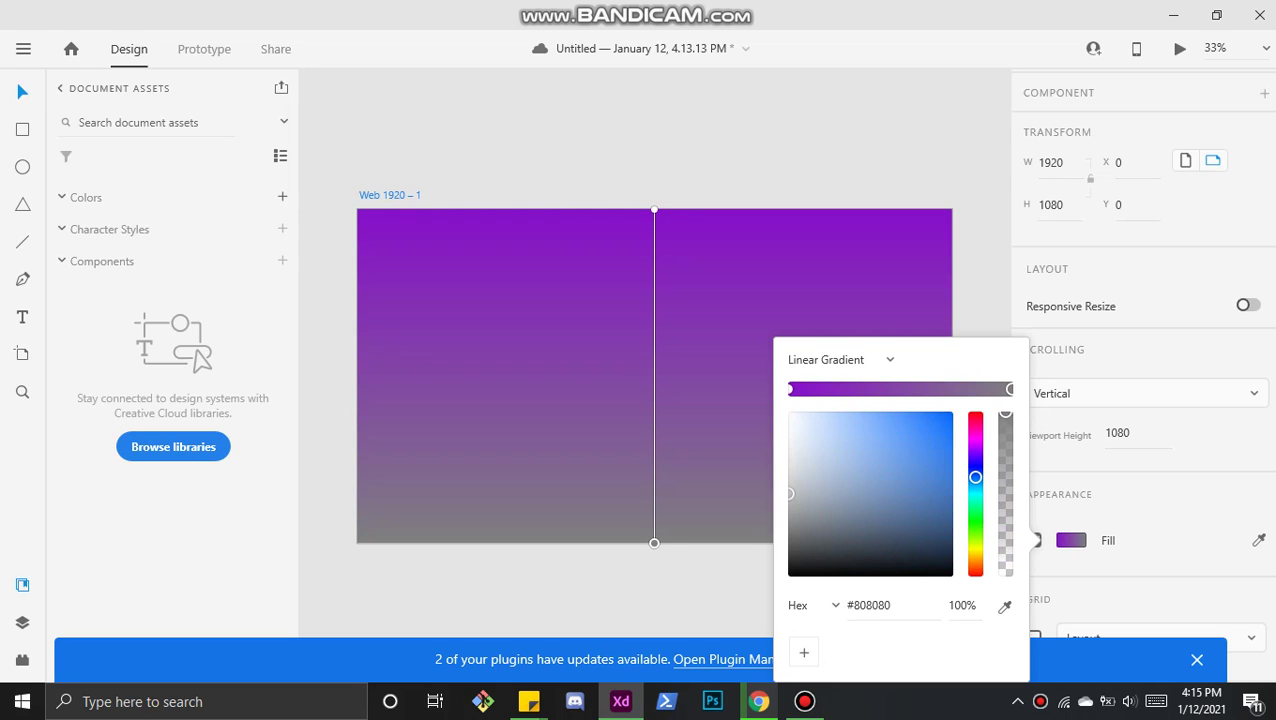
{"action": "left_click", "coordinate": [948, 480]}
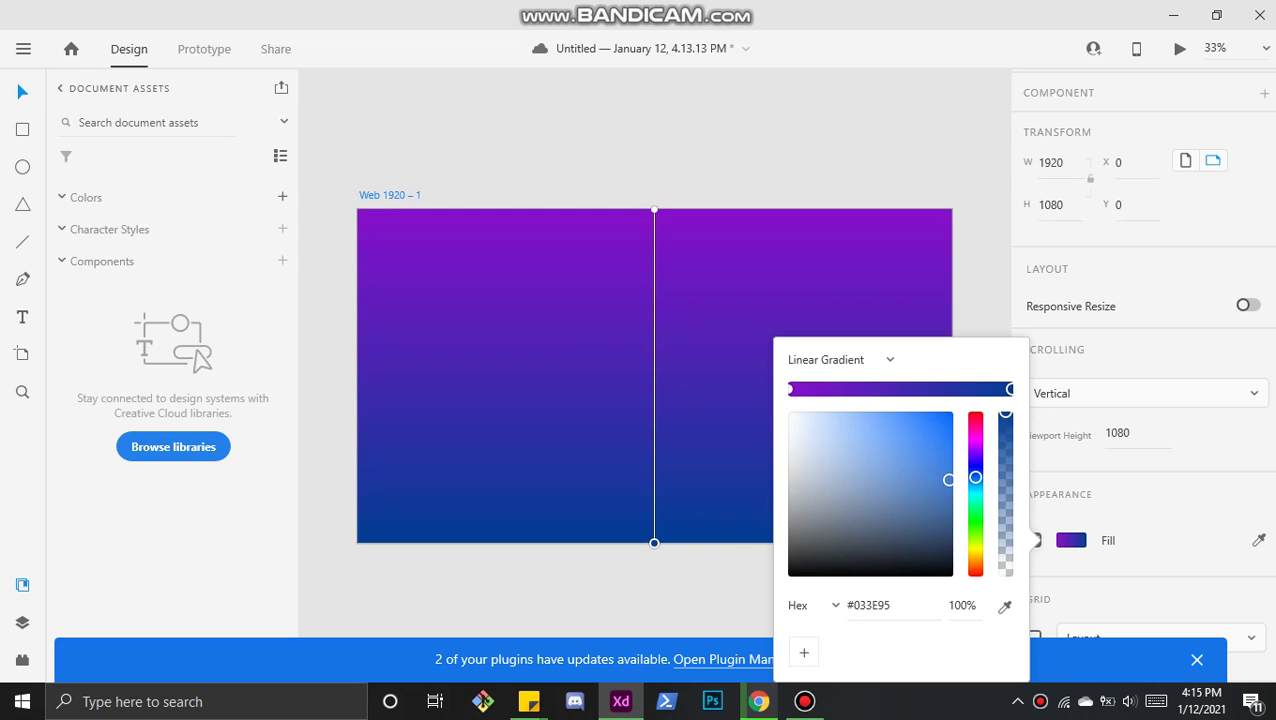
{"action": "left_click_drag", "start_coordinate": [948, 480], "coordinate": [937, 433]}
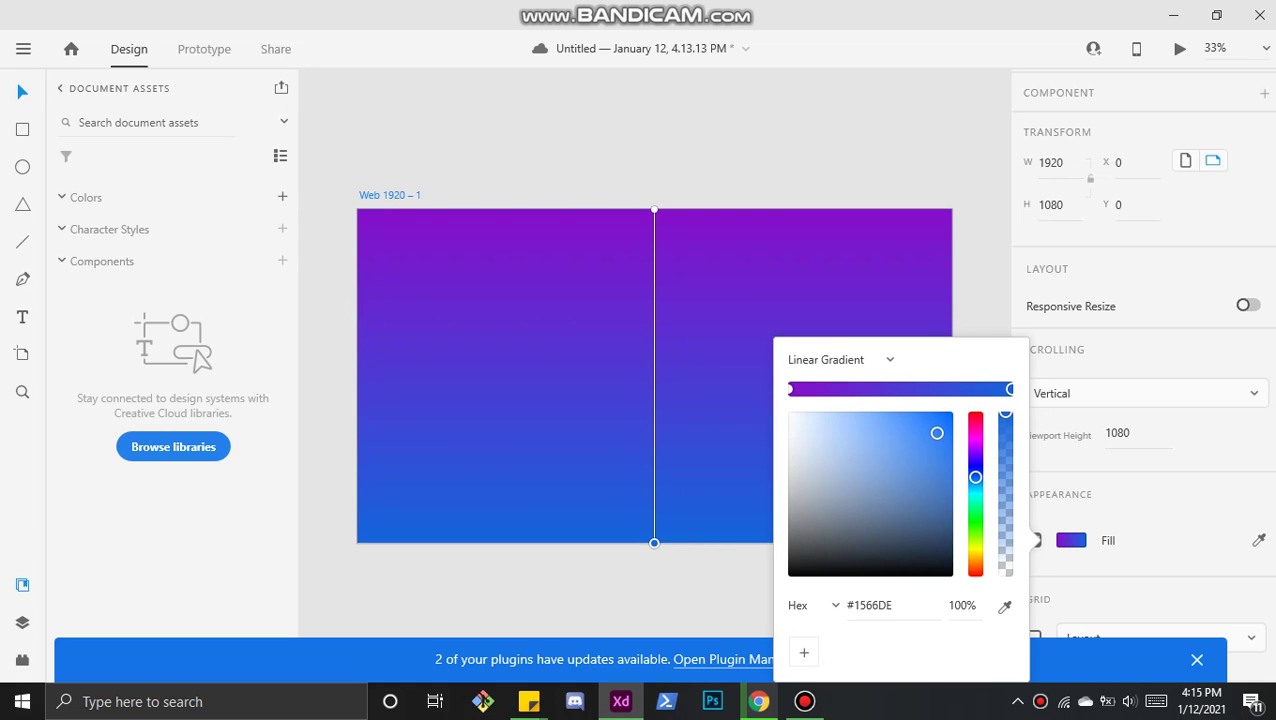
{"action": "left_click", "coordinate": [790, 389]}
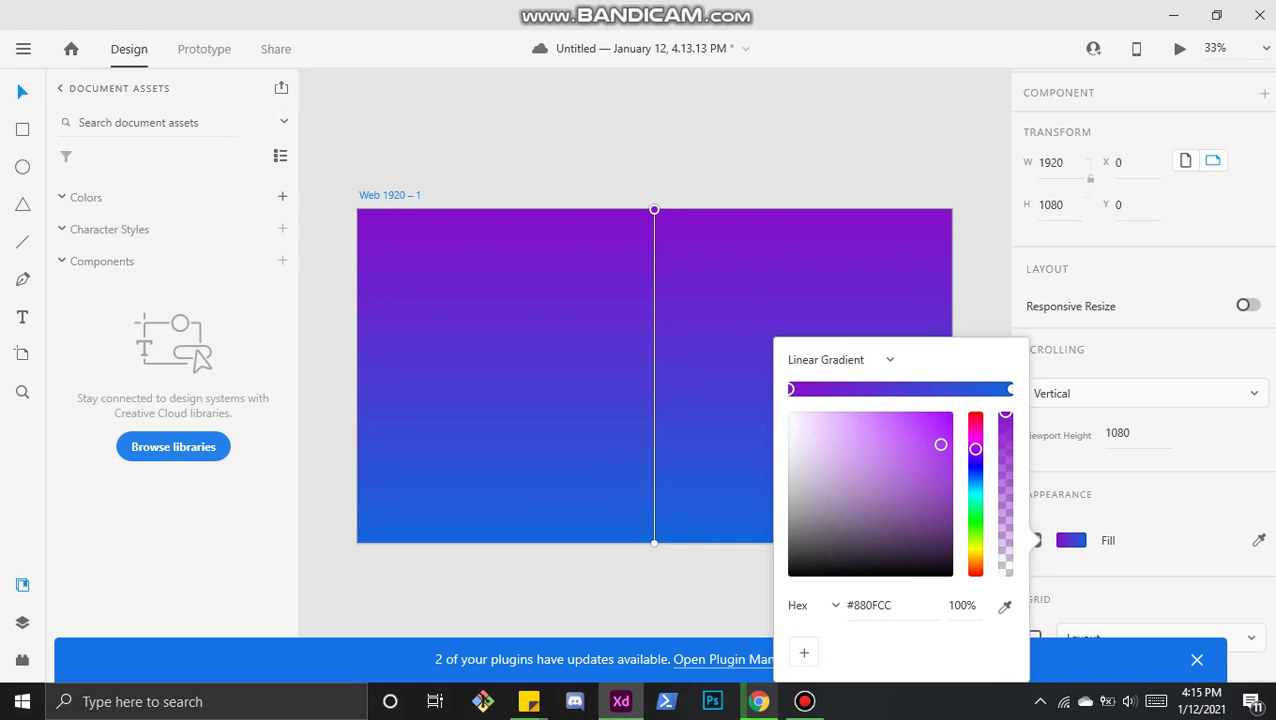
{"action": "left_click_drag", "start_coordinate": [940, 444], "coordinate": [905, 472]}
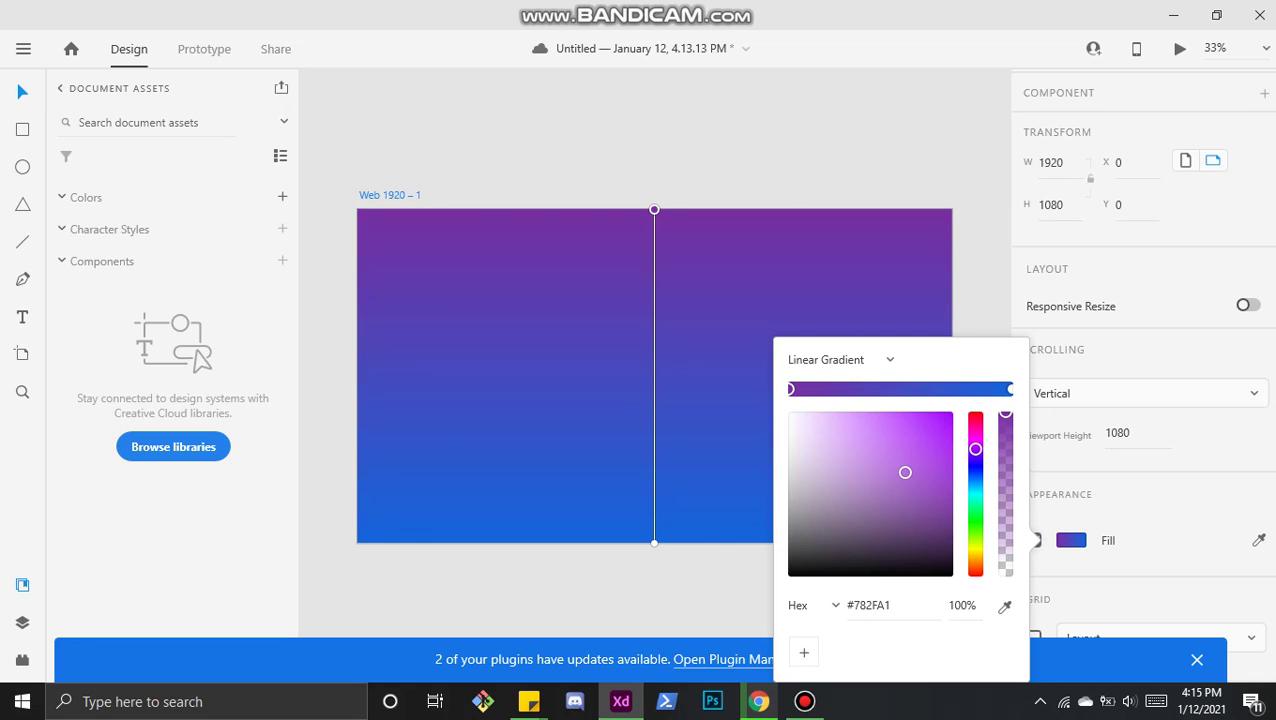
Step: Angle the artboard's gradient diagonally, starting at the upper-left corner and ending beyond the lower-right corner
{"action": "left_click_drag", "start_coordinate": [654, 209], "coordinate": [358, 209]}
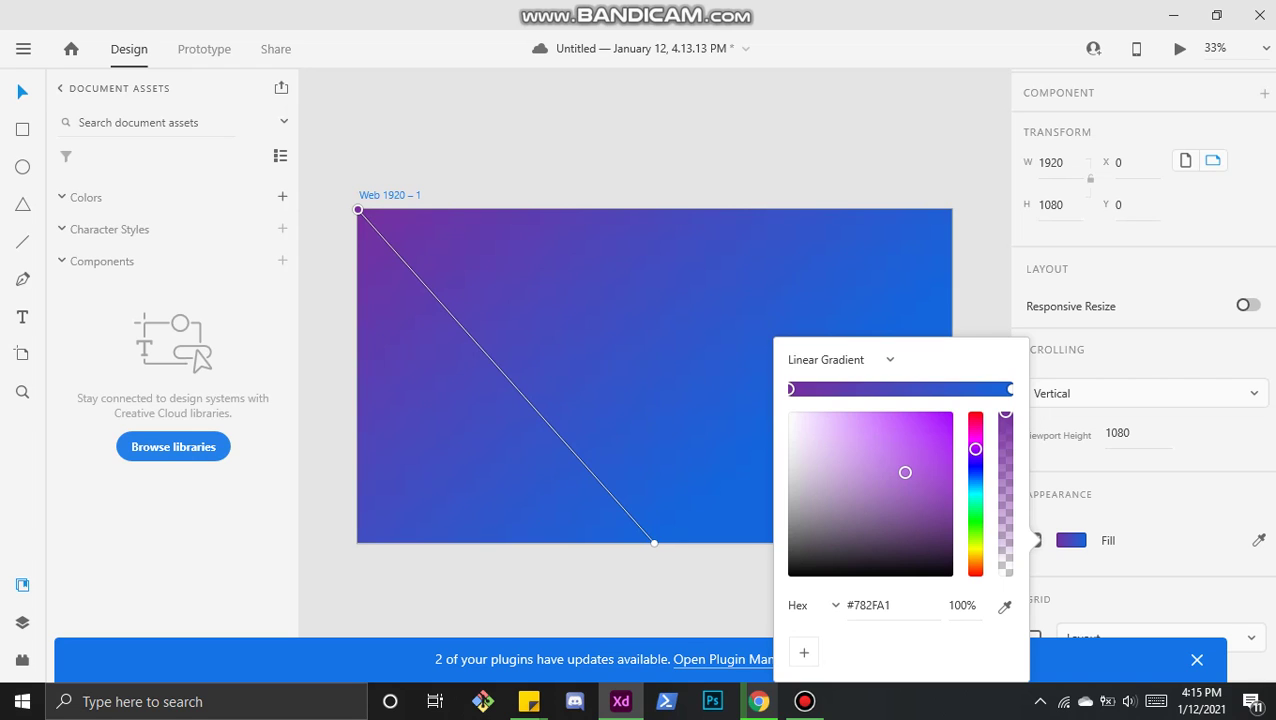
{"action": "key", "text": "ctrl+minus"}
{"action": "scroll", "coordinate": [655, 375], "scroll_direction": "right", "scroll_amount": 1}
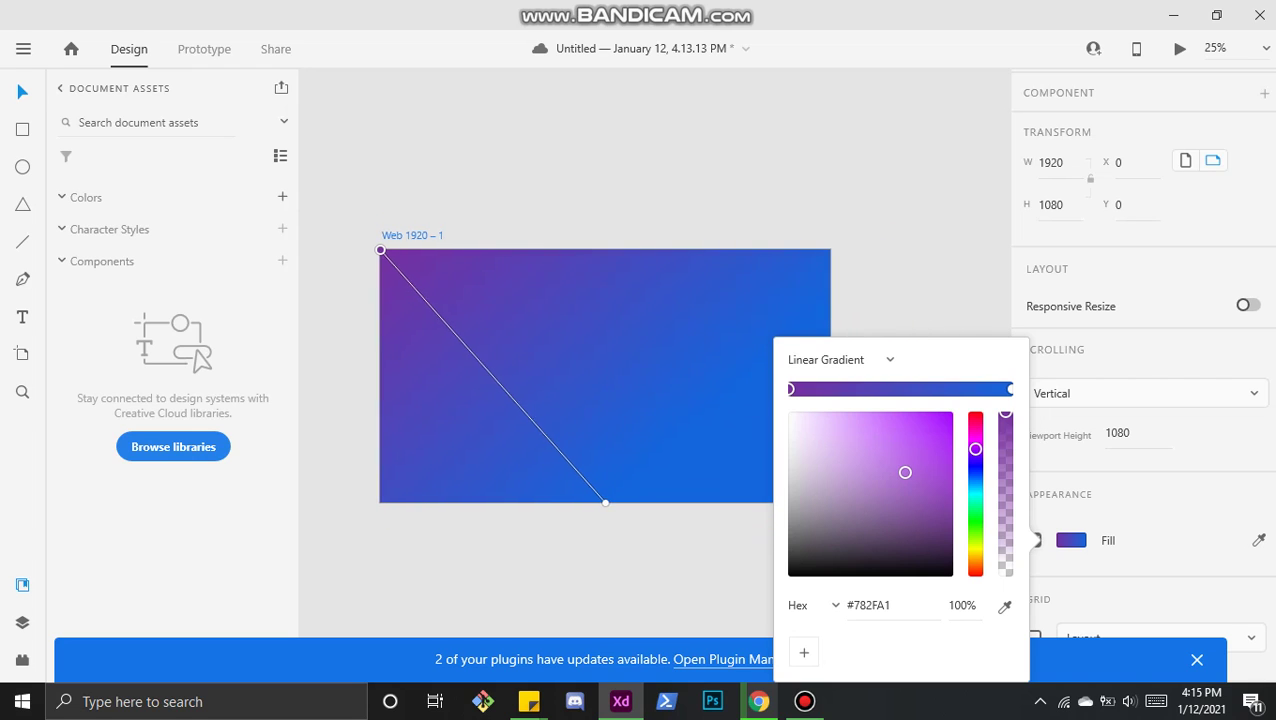
{"action": "key", "text": "ctrl+minus"}
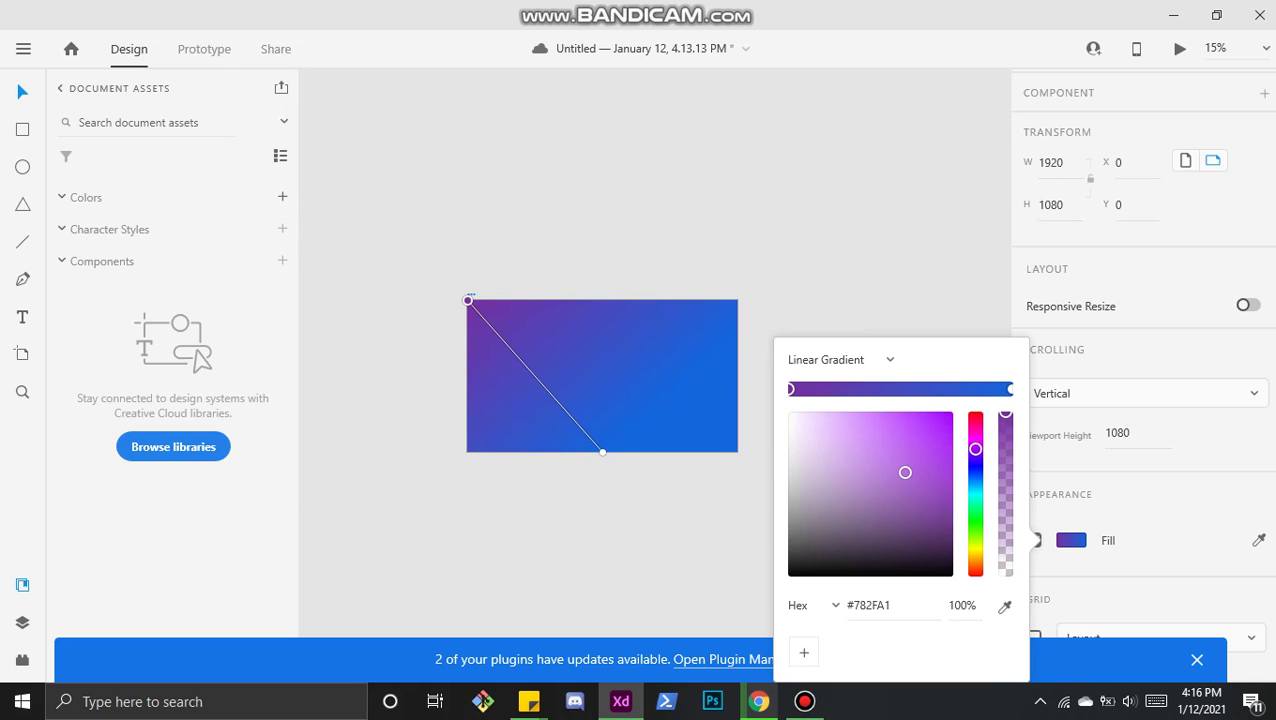
{"action": "left_click_drag", "start_coordinate": [602, 452], "coordinate": [776, 500]}
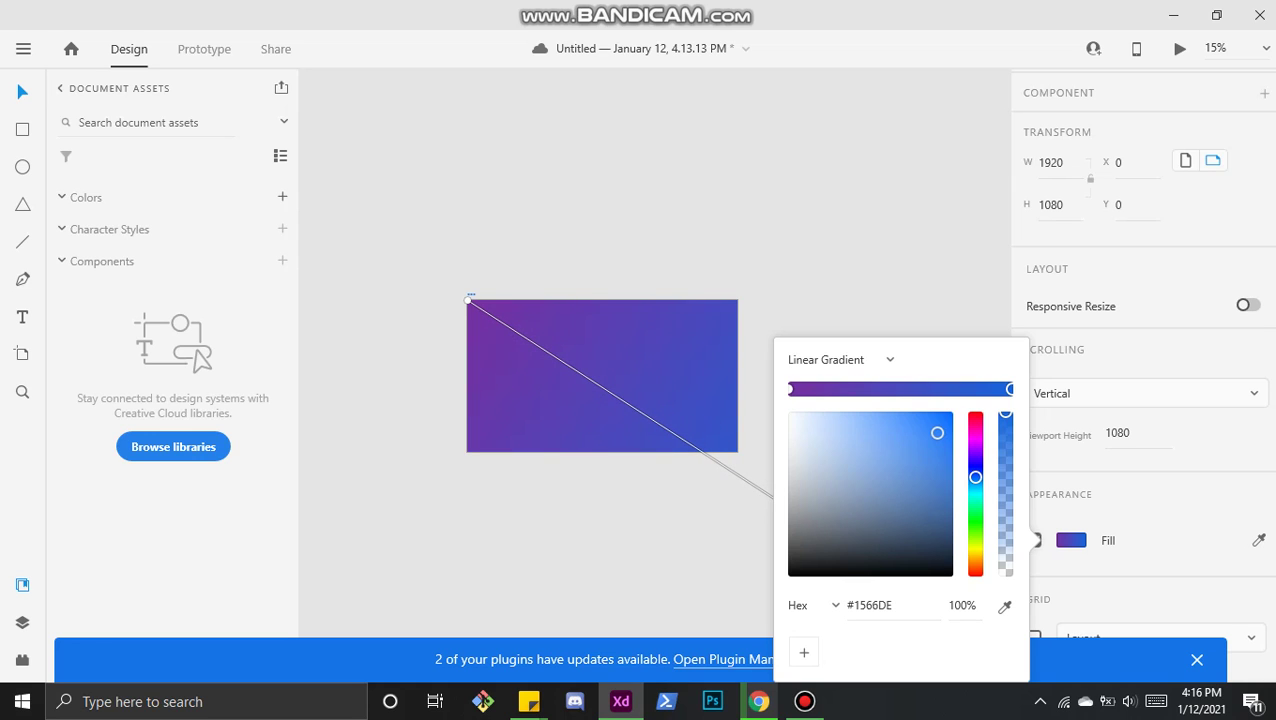
{"action": "left_click", "coordinate": [868, 236]}
{"action": "key", "text": "ctrl+equal"}
{"action": "key", "text": "ctrl+equal"}
{"action": "key", "text": "ctrl+equal"}
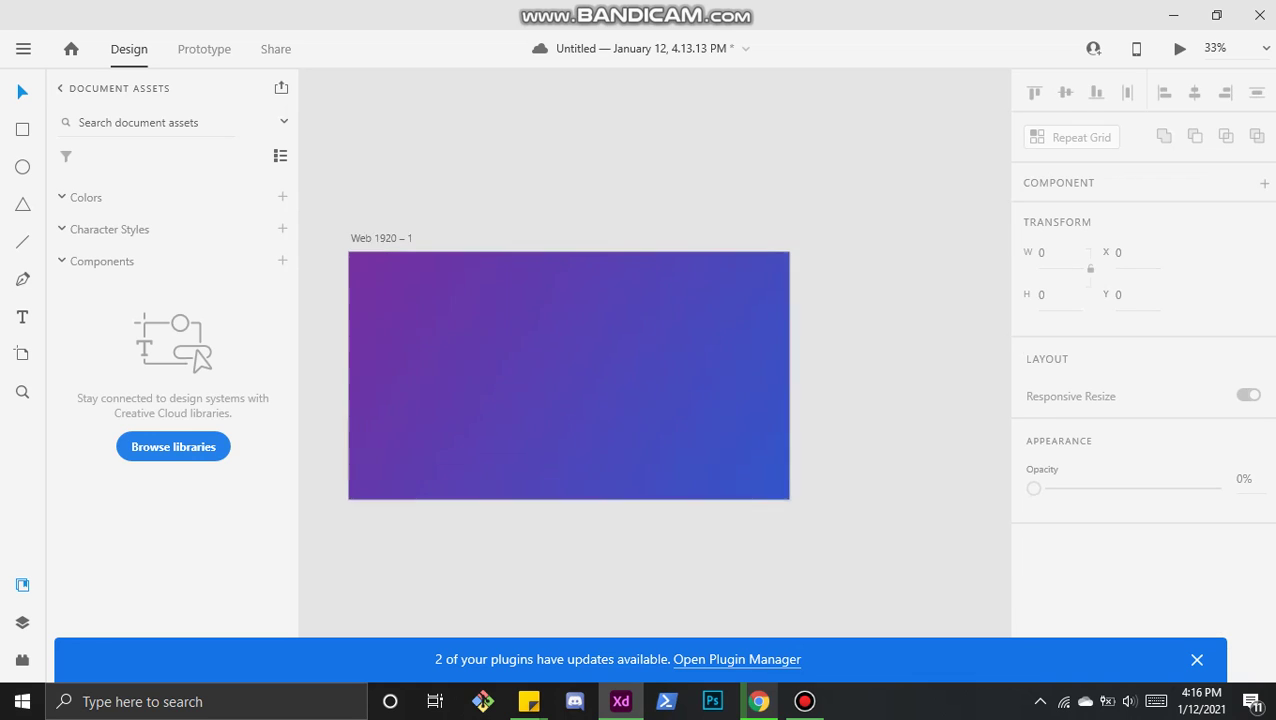
{"action": "scroll", "coordinate": [655, 375], "scroll_direction": "left", "scroll_amount": 3}
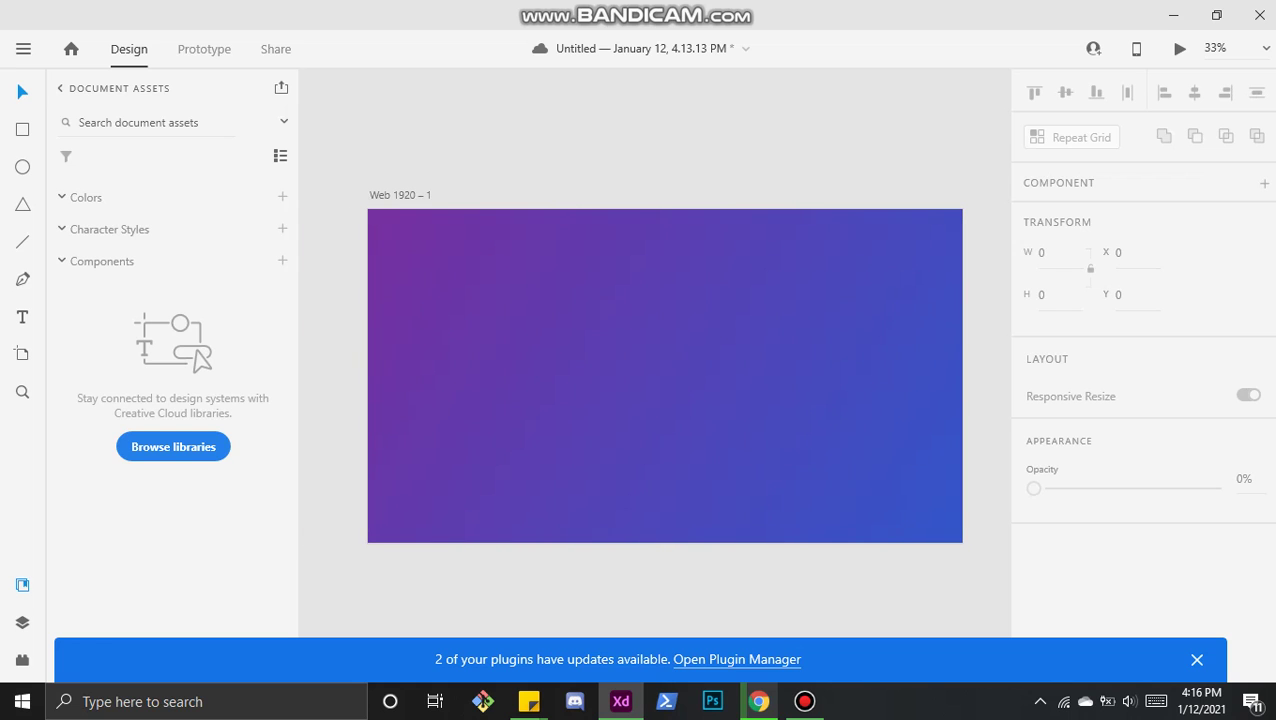
{"action": "left_click", "coordinate": [665, 376]}
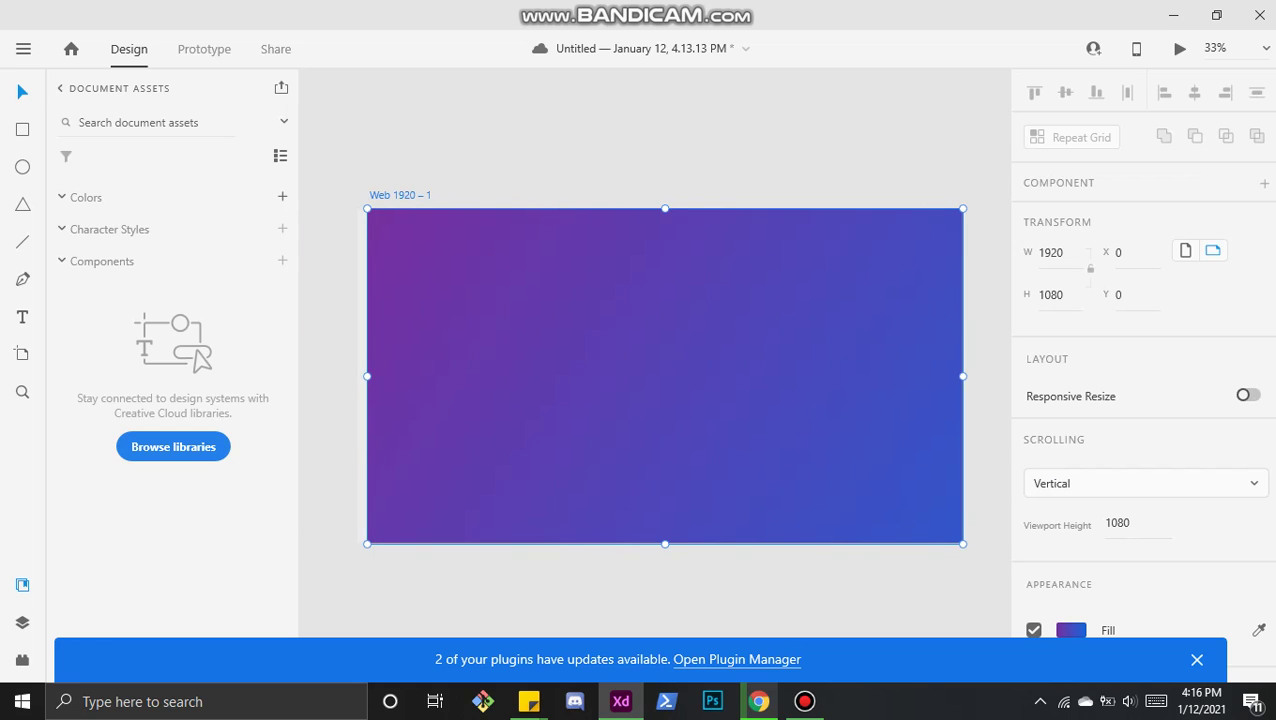
{"action": "left_click_drag", "start_coordinate": [367, 376], "coordinate": [390, 376]}
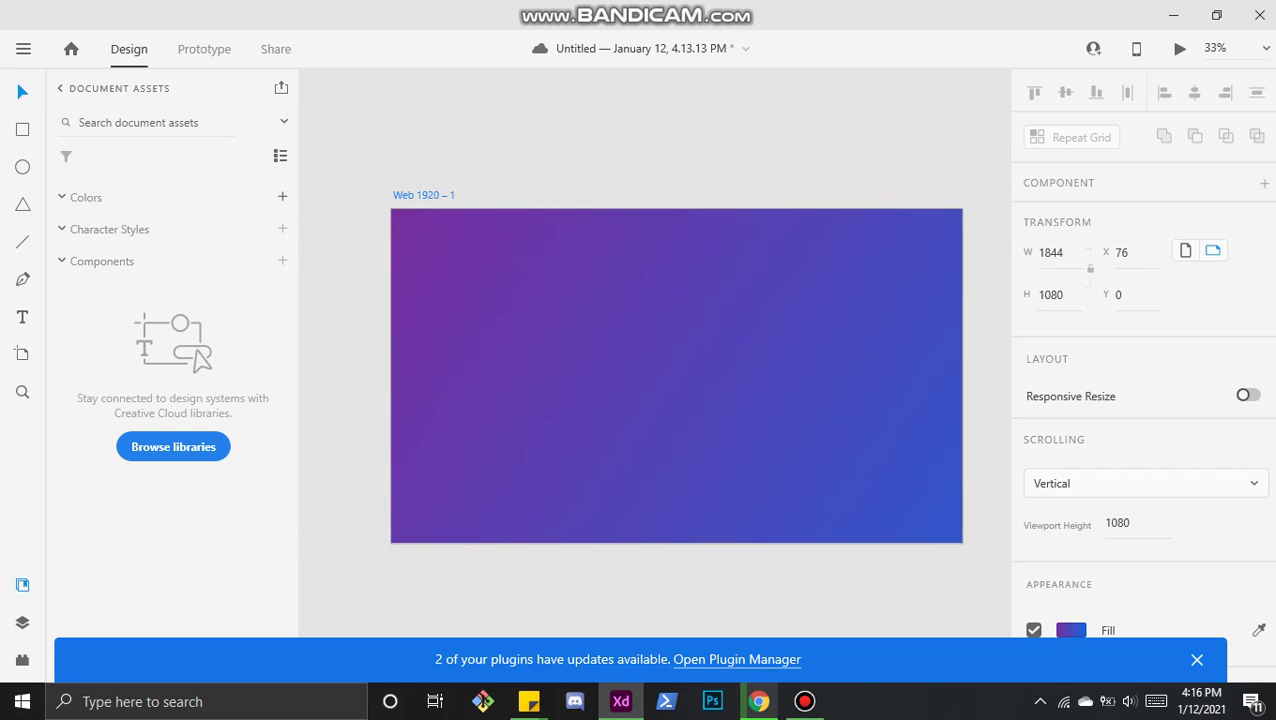
{"action": "key", "text": "ctrl+z"}
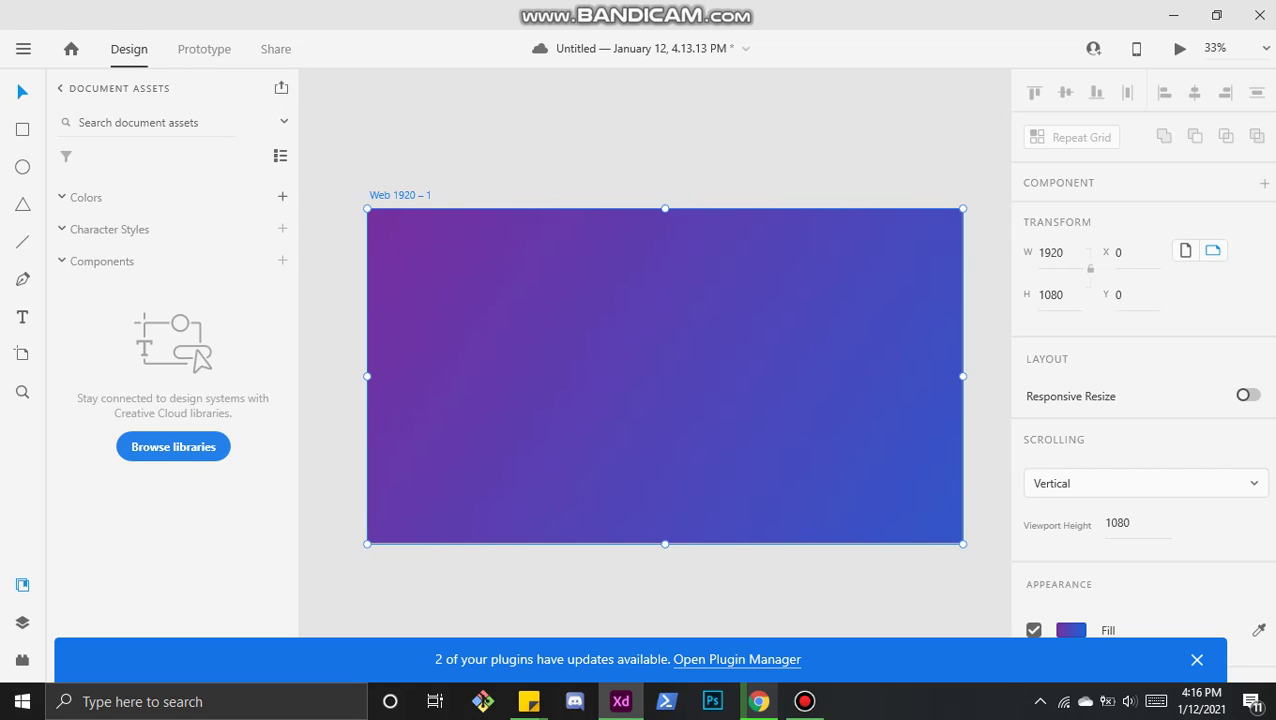
{"action": "key", "text": "Escape"}
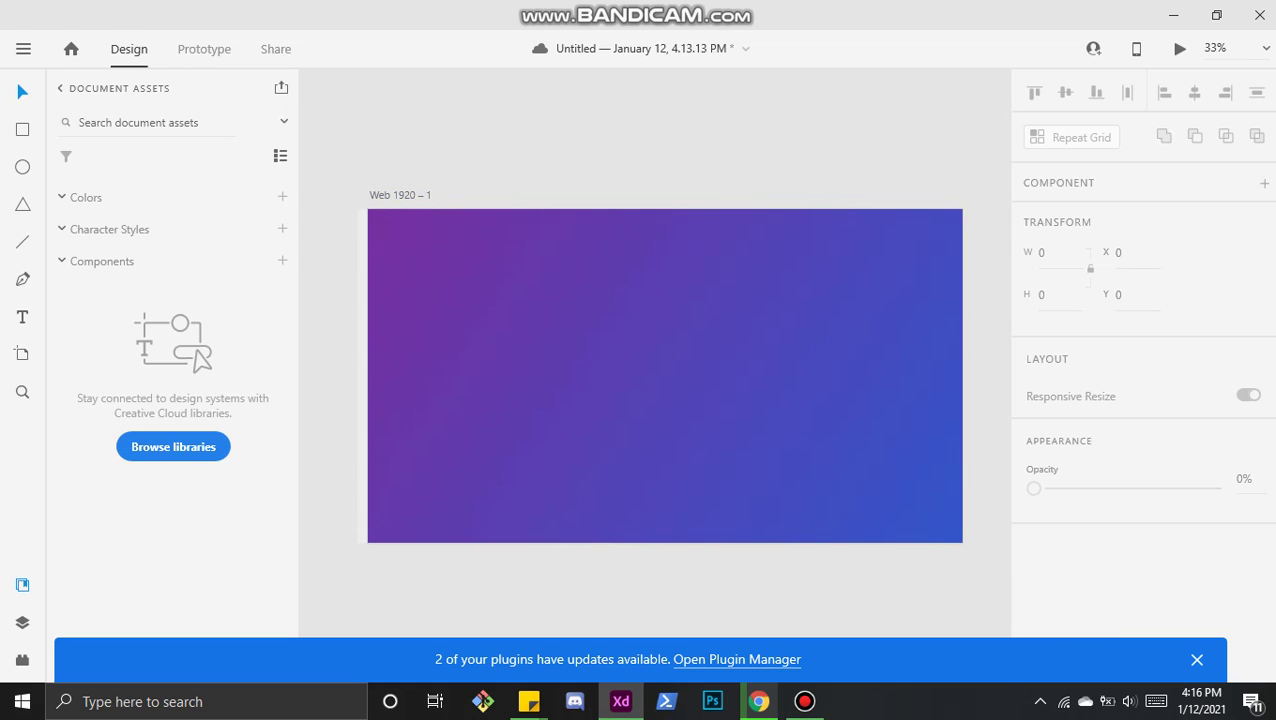
Step: Add vertical guides at about X 200 and X 1718 and a horizontal guide near the artboard's upper edge
{"action": "left_click_drag", "start_coordinate": [363, 385], "coordinate": [899, 421]}
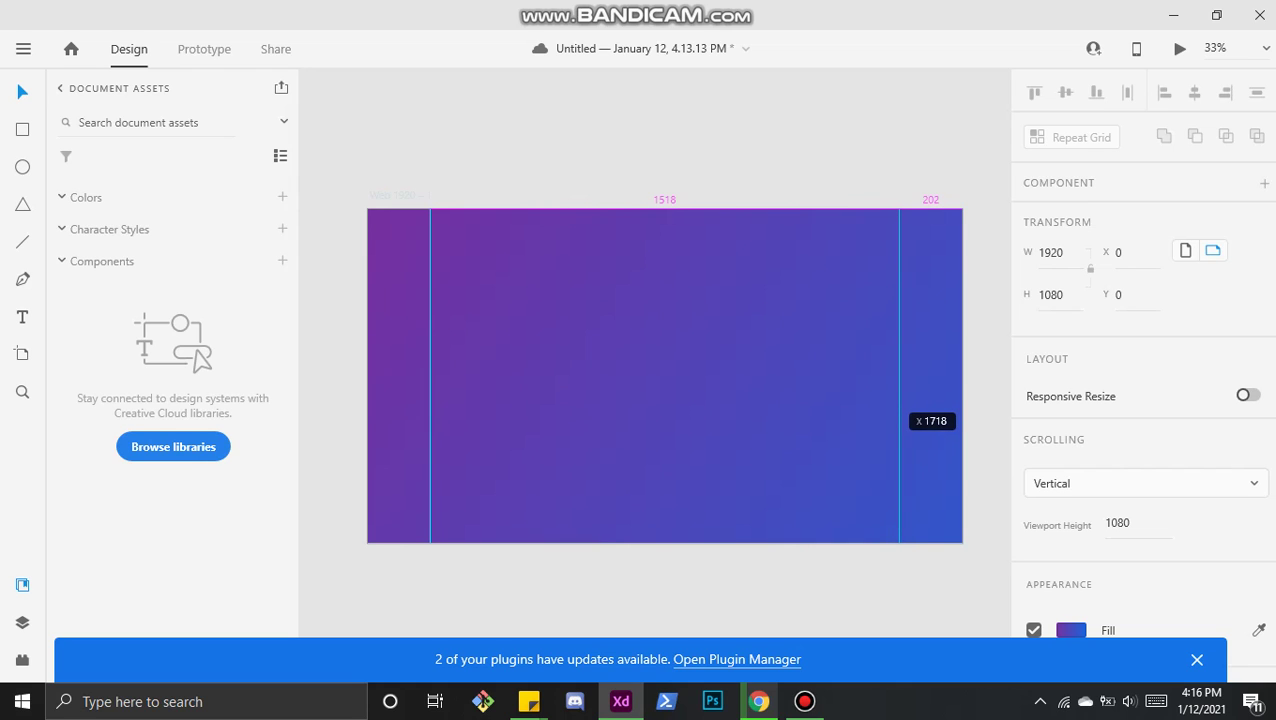
{"action": "left_click_drag", "start_coordinate": [899, 421], "coordinate": [899, 421]}
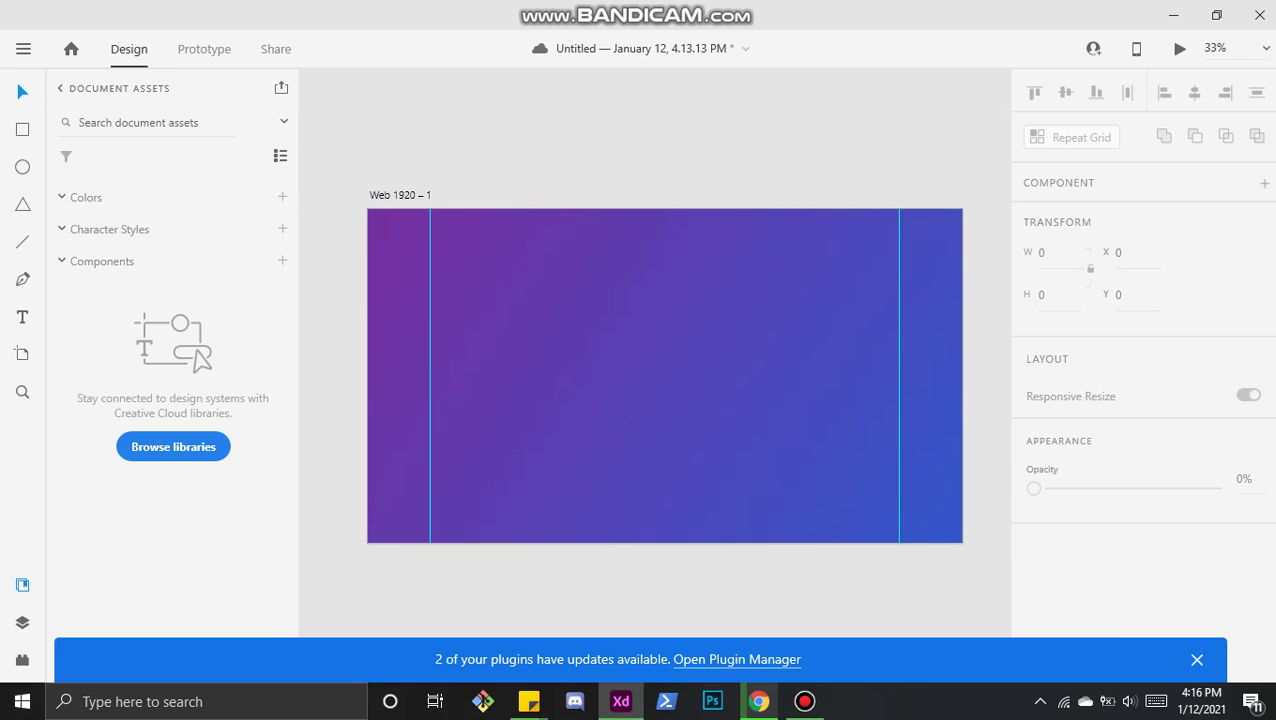
{"action": "key", "text": "ctrl+plus"}
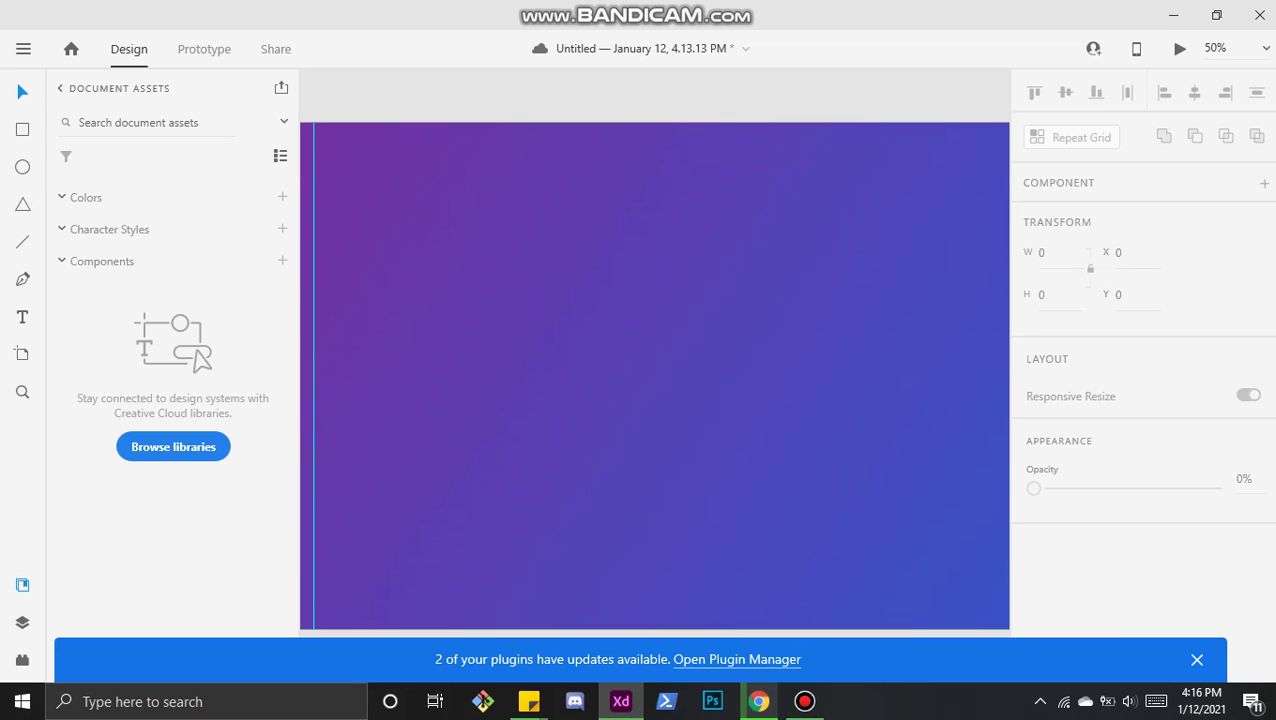
{"action": "key", "text": "ctrl+minus"}
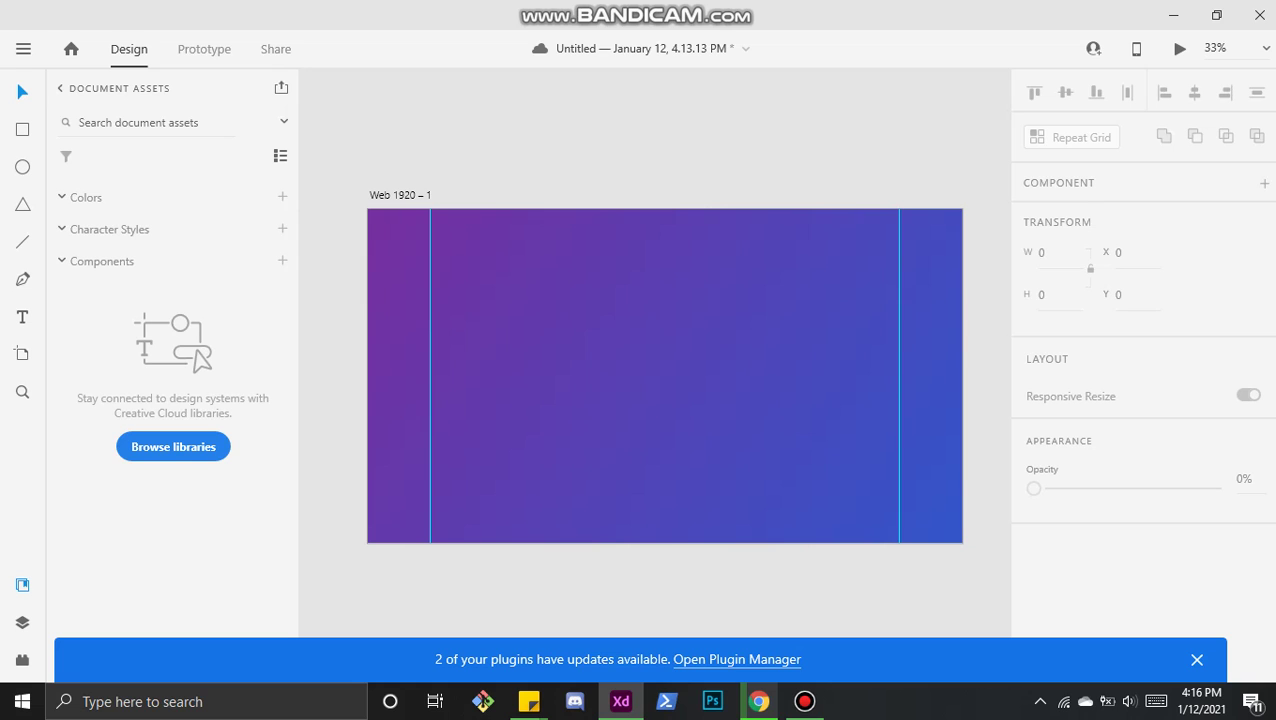
{"action": "left_click_drag", "start_coordinate": [491, 208], "coordinate": [520, 241]}
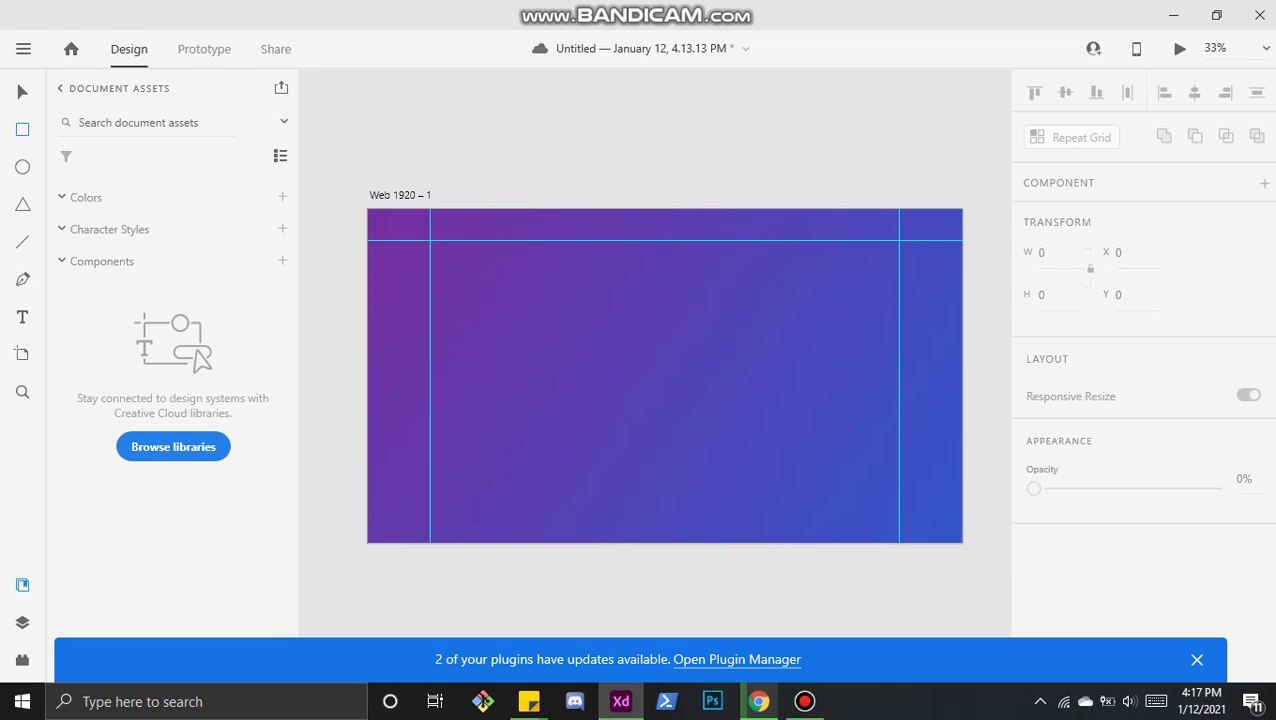
Step: Draw a rectangle about 615 by 436 starting at the left vertical guide and remove its border
{"action": "mouse_move", "coordinate": [430, 303]}
{"action": "left_mouse_down"}
{"action": "mouse_move", "coordinate": [551, 376]}
{"action": "mouse_move", "coordinate": [592, 436]}
{"action": "mouse_move", "coordinate": [619, 424]}
{"action": "mouse_move", "coordinate": [630, 435]}
{"action": "mouse_move", "coordinate": [619, 437]}
{"action": "left_mouse_up"}
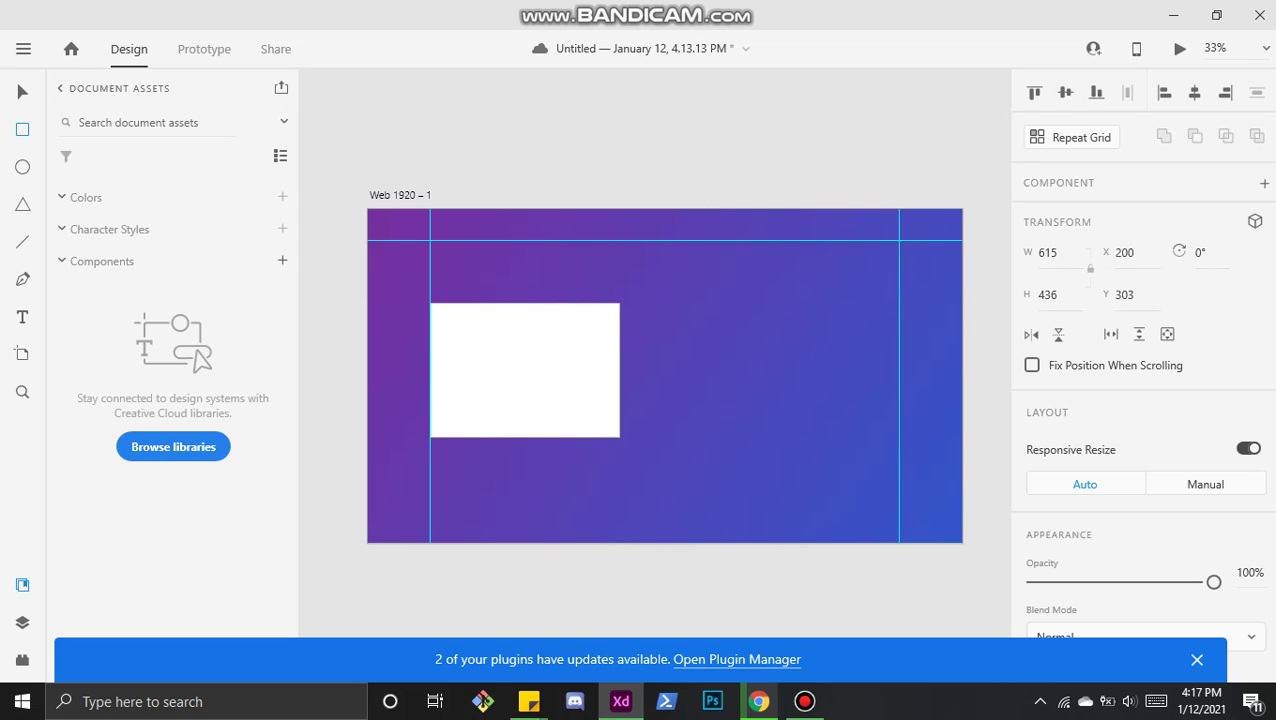
{"action": "left_click_drag", "start_coordinate": [619, 437], "coordinate": [619, 437]}
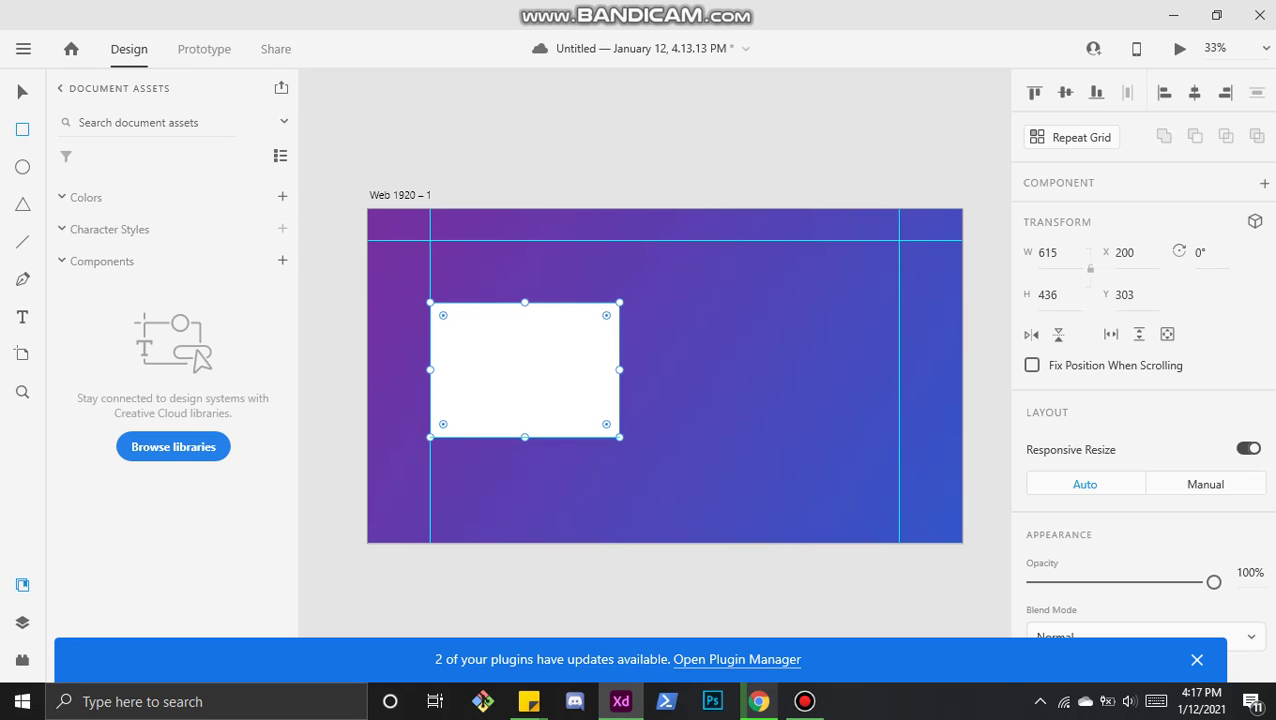
{"action": "scroll", "coordinate": [1141, 373], "scroll_direction": "down", "scroll_amount": 5}
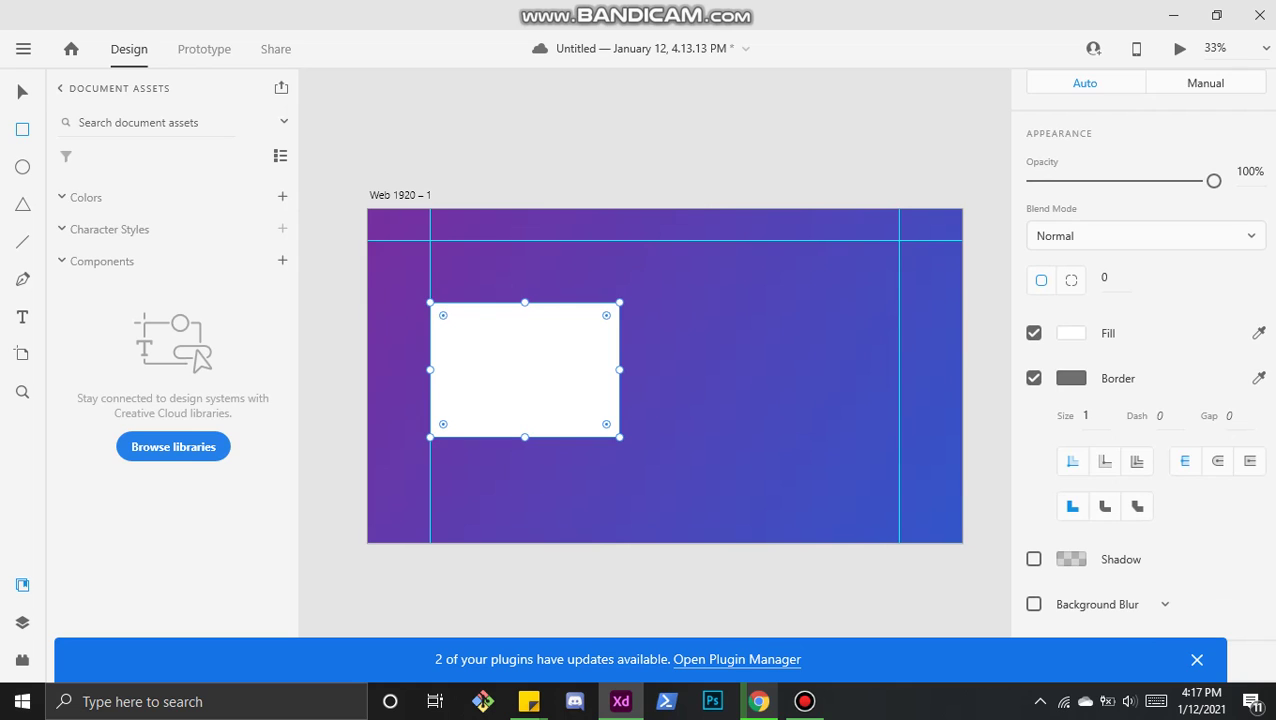
{"action": "left_click", "coordinate": [1033, 378]}
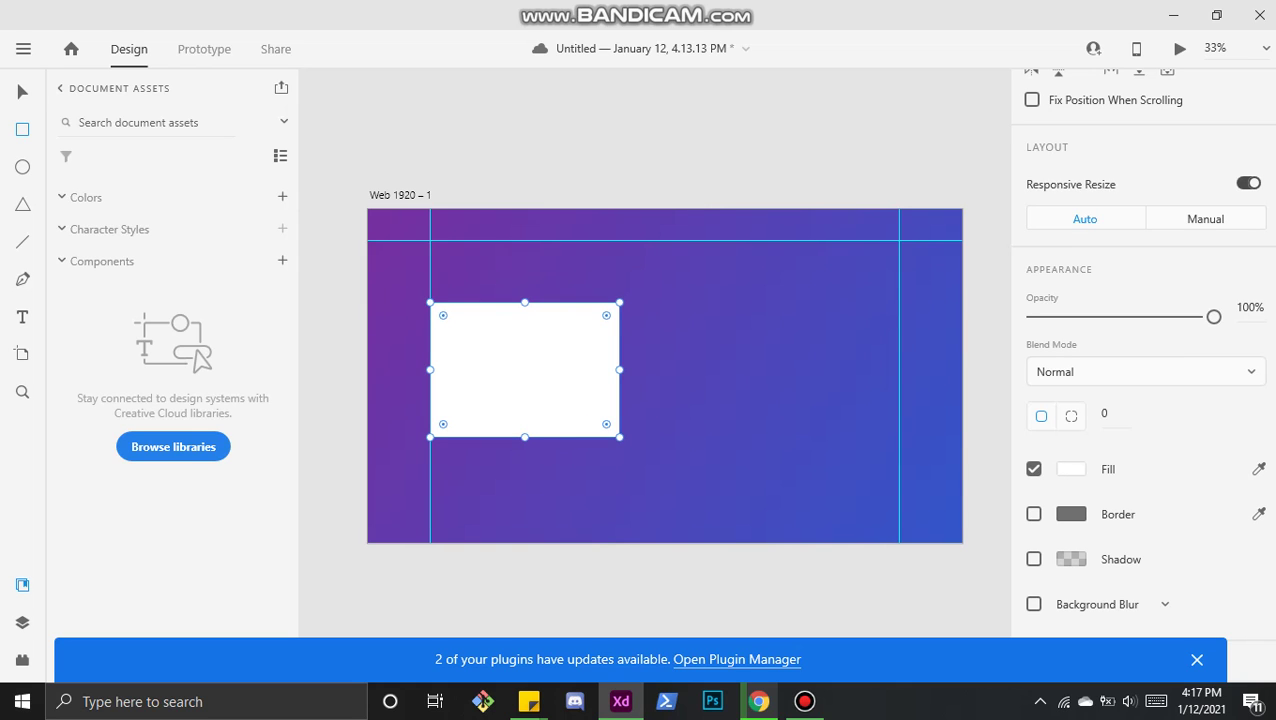
Step: Round the rectangle's corners to a radius of about 45 and reduce its height to about 412
{"action": "left_click_drag", "start_coordinate": [606, 315], "coordinate": [606, 316]}
{"action": "left_click_drag", "start_coordinate": [525, 437], "coordinate": [525, 430]}
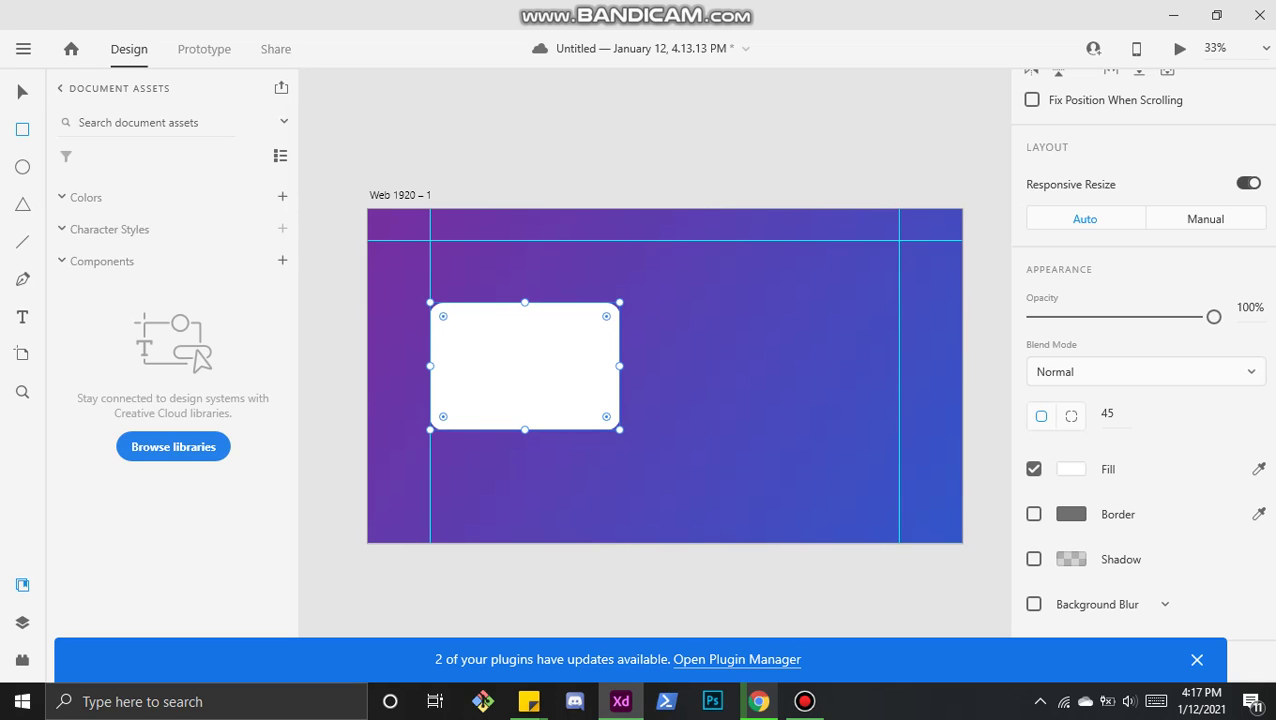
{"action": "scroll", "coordinate": [1141, 360], "scroll_direction": "up", "scroll_amount": 3}
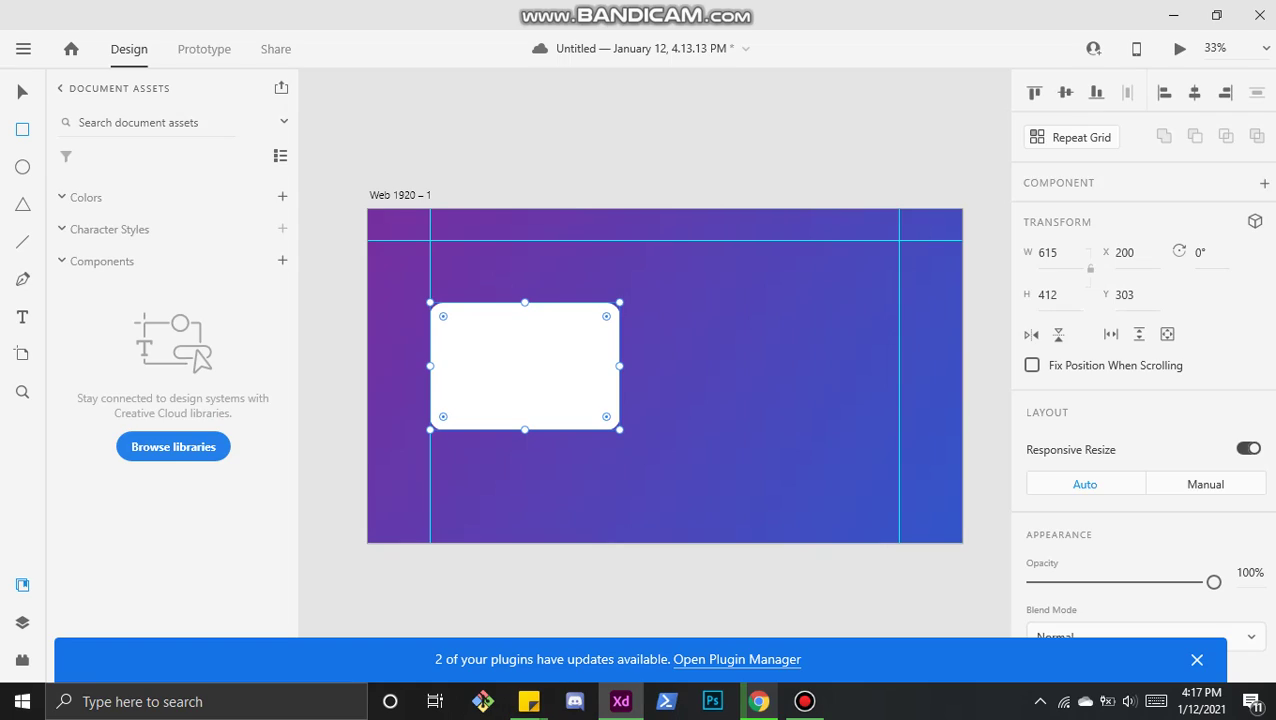
Step: Open the appImages folder from the desktop and bring it up in front of the Adobe XD design
{"action": "left_click", "coordinate": [1174, 15]}
{"action": "left_click", "coordinate": [1172, 15]}
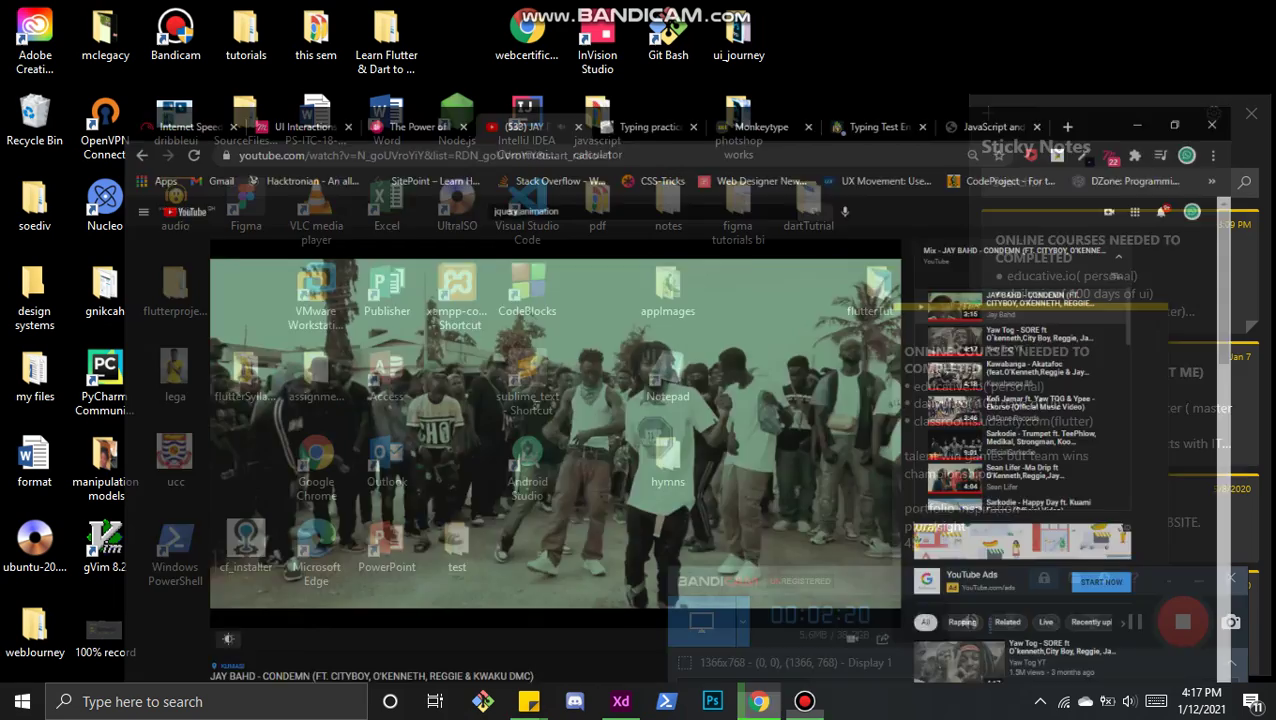
{"action": "double_click", "coordinate": [668, 290]}
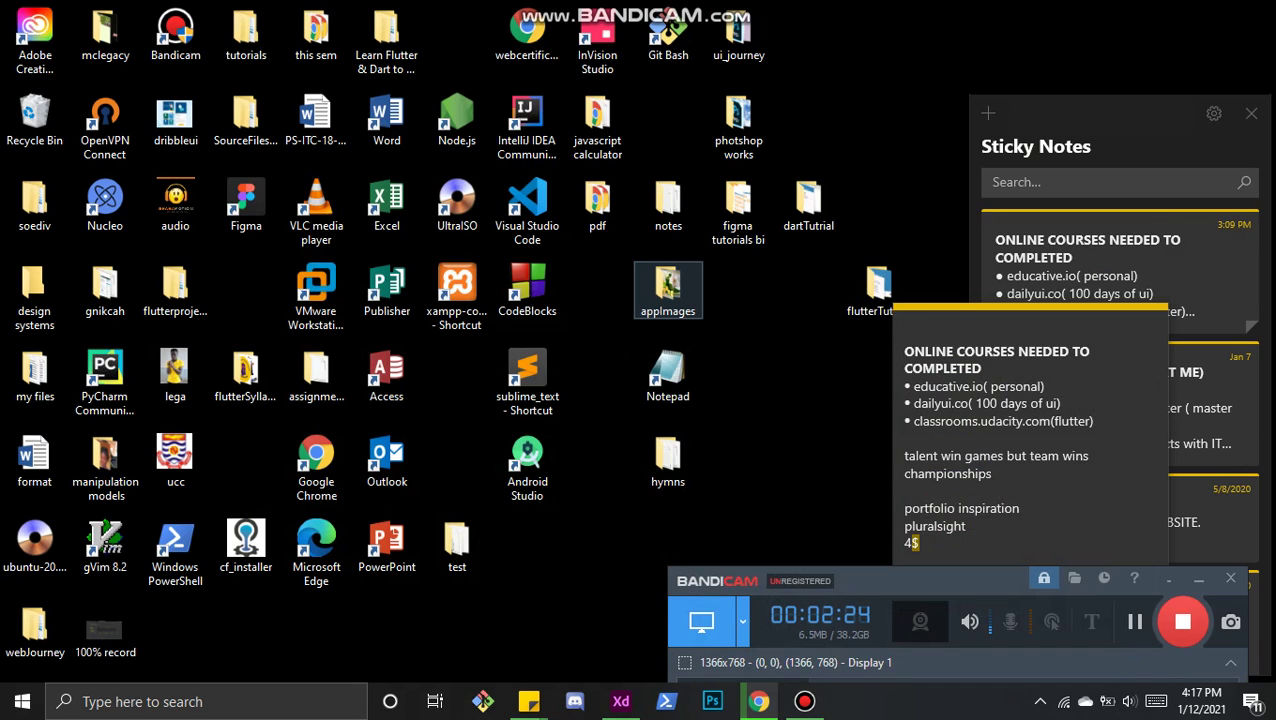
{"action": "key", "text": "Return"}
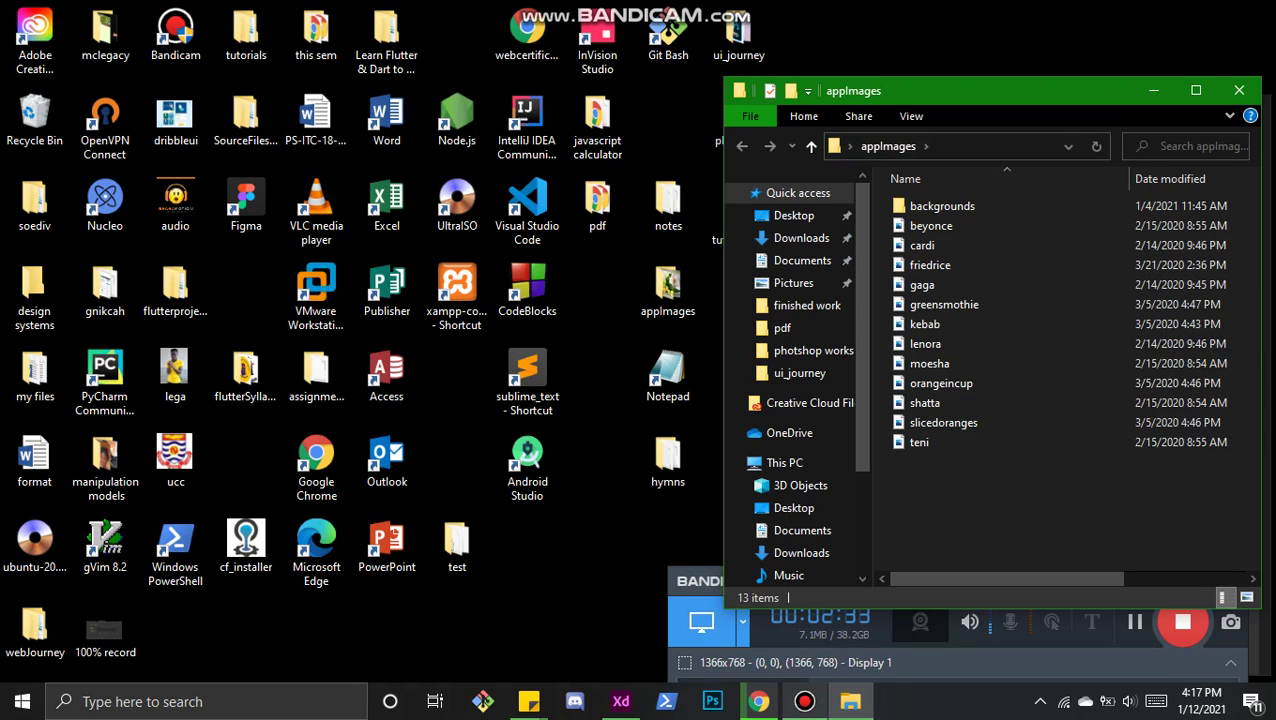
{"action": "left_click", "coordinate": [621, 701]}
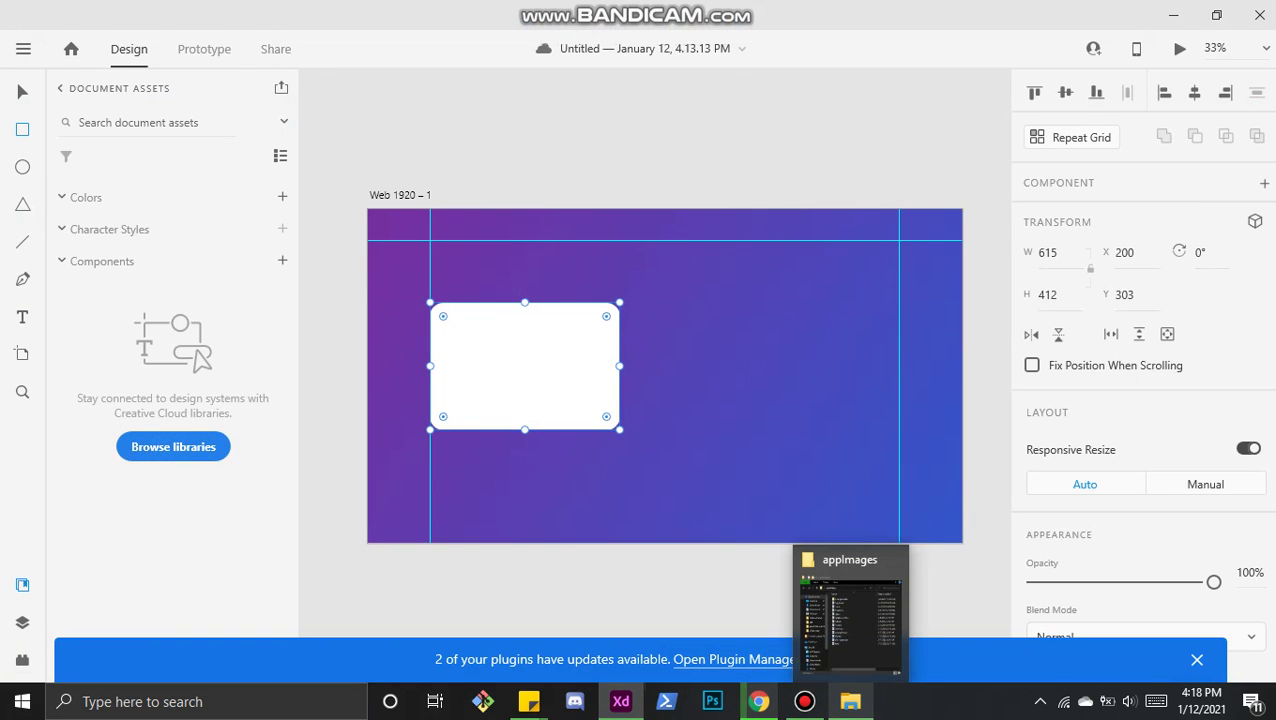
{"action": "left_click", "coordinate": [850, 701]}
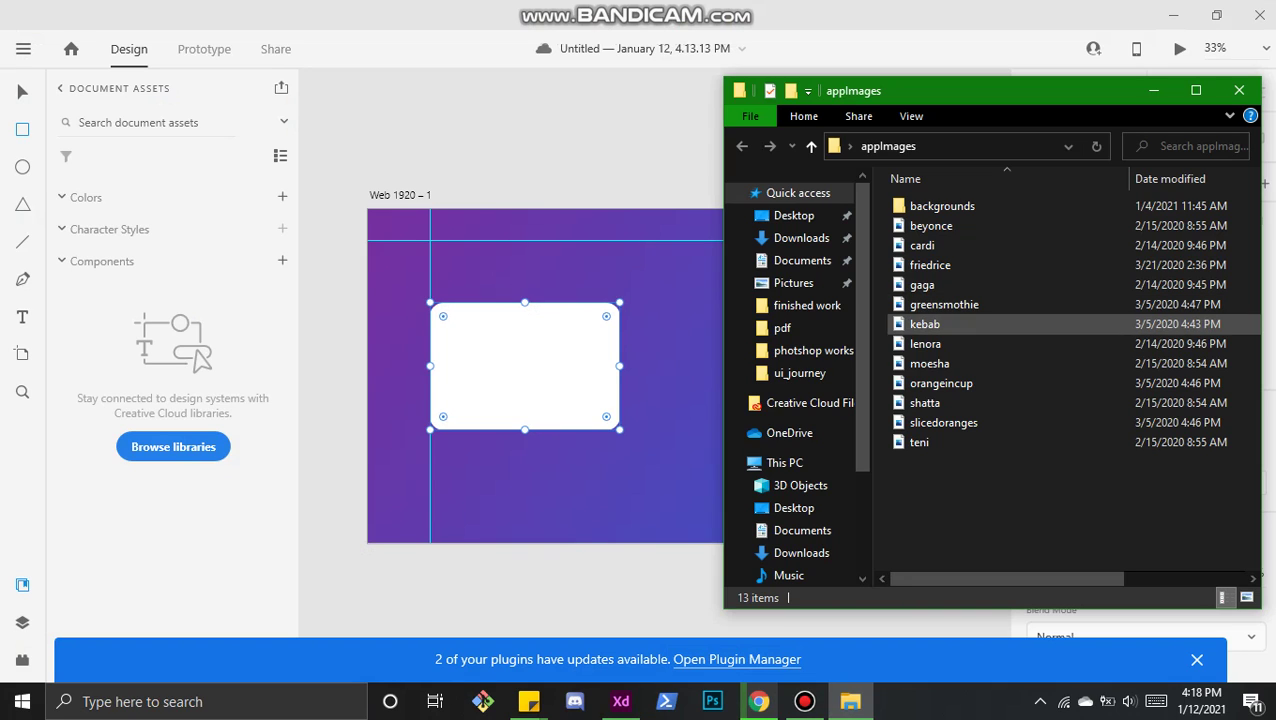
Step: Fill the rounded rectangle with the shatta image from the appImages folder
{"action": "left_click", "coordinate": [925, 402]}
{"action": "left_click", "coordinate": [940, 383], "text": "shift"}
{"action": "left_click_drag", "start_coordinate": [940, 383], "coordinate": [550, 375]}
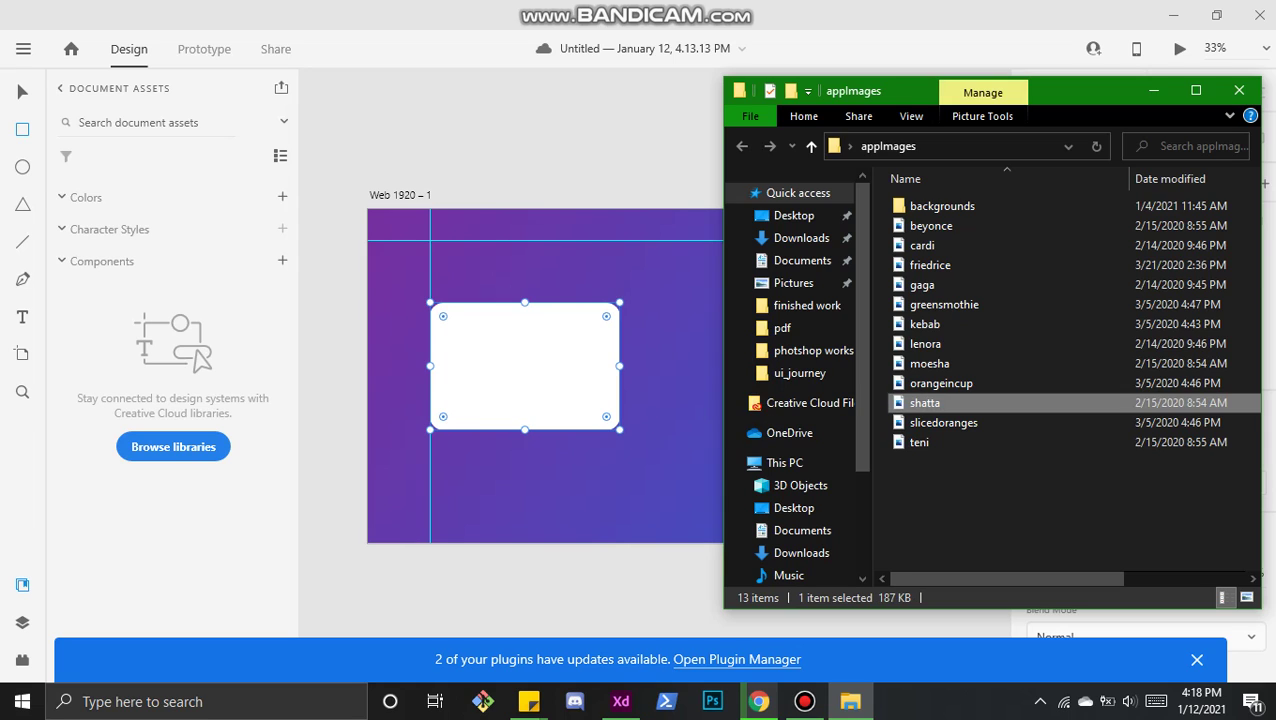
{"action": "left_click_drag", "start_coordinate": [925, 402], "coordinate": [522, 338]}
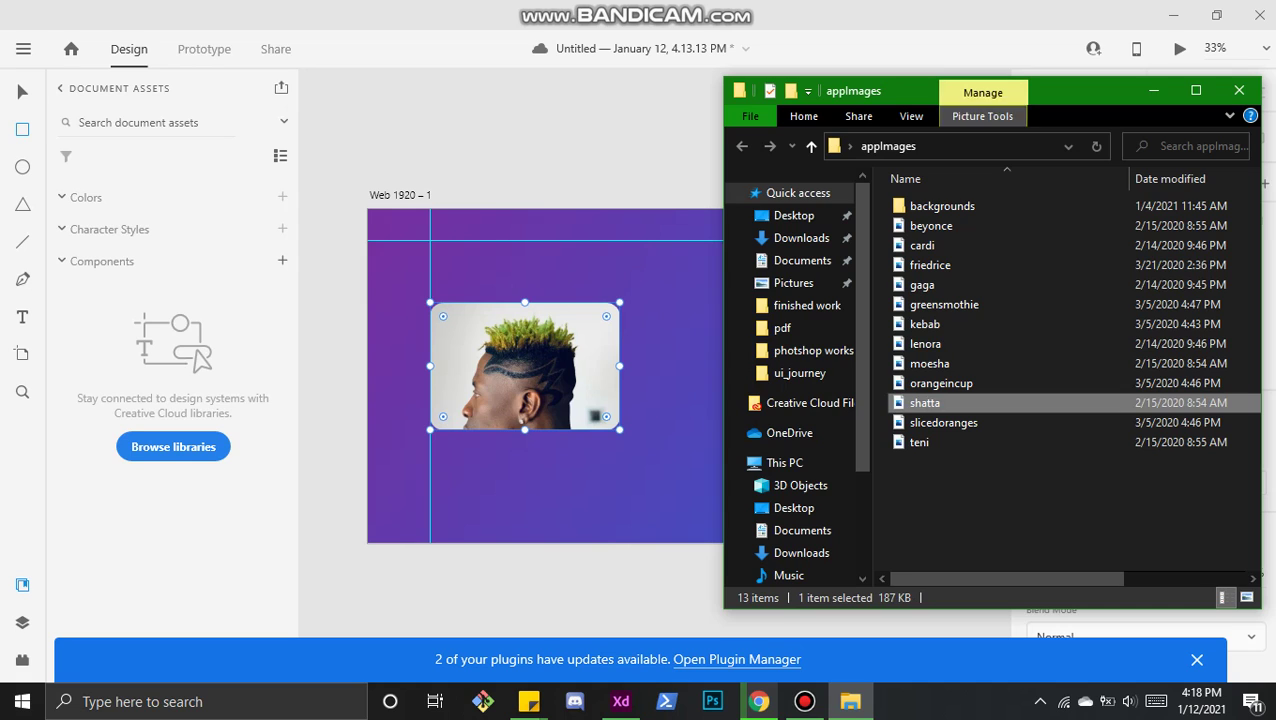
Step: Minimize the appImages folder and move the shatta image up inside the rounded card until its lower edge meets the card's lower edge
{"action": "left_click", "coordinate": [1153, 90]}
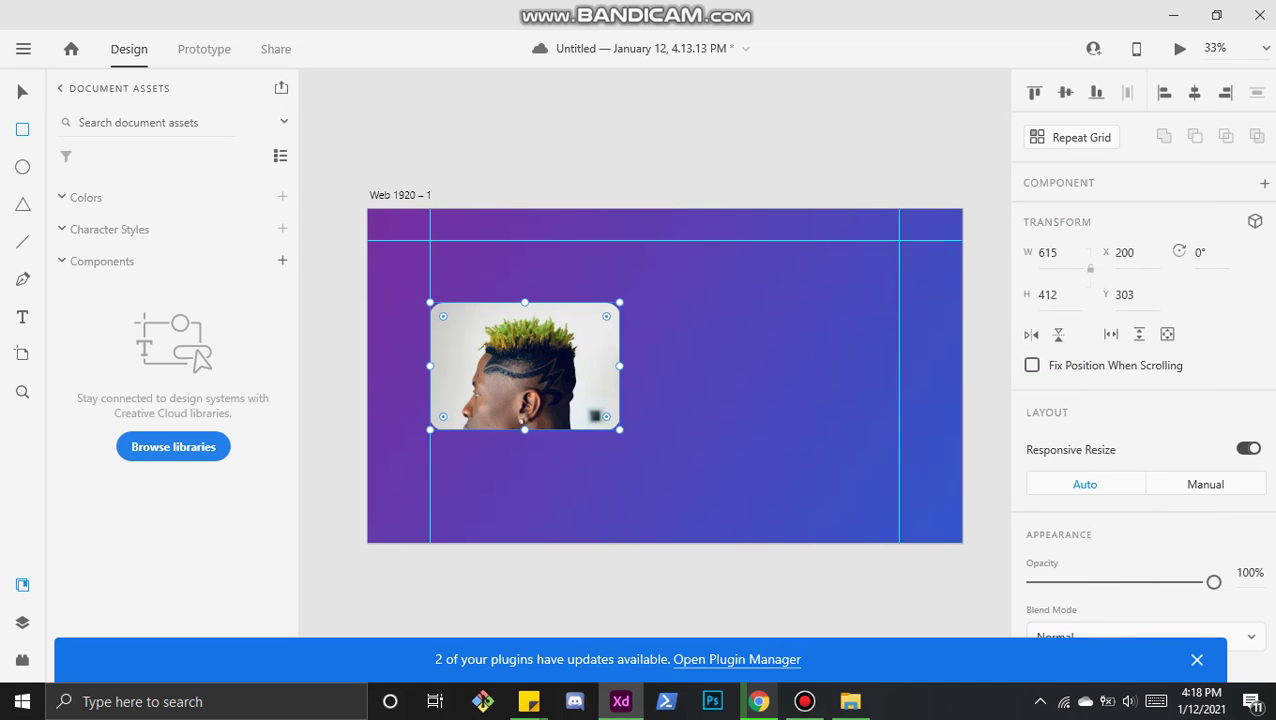
{"action": "key", "text": "v"}
{"action": "double_click", "coordinate": [525, 366]}
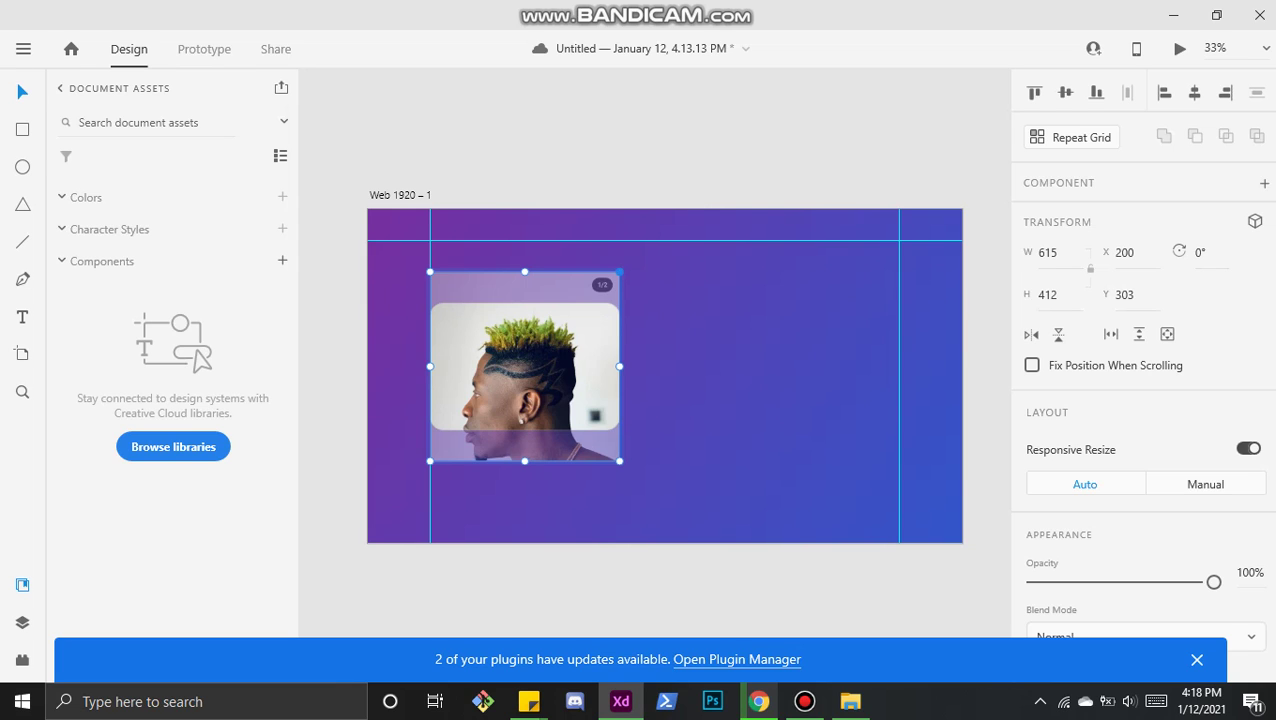
{"action": "left_click_drag", "start_coordinate": [620, 271], "coordinate": [613, 278]}
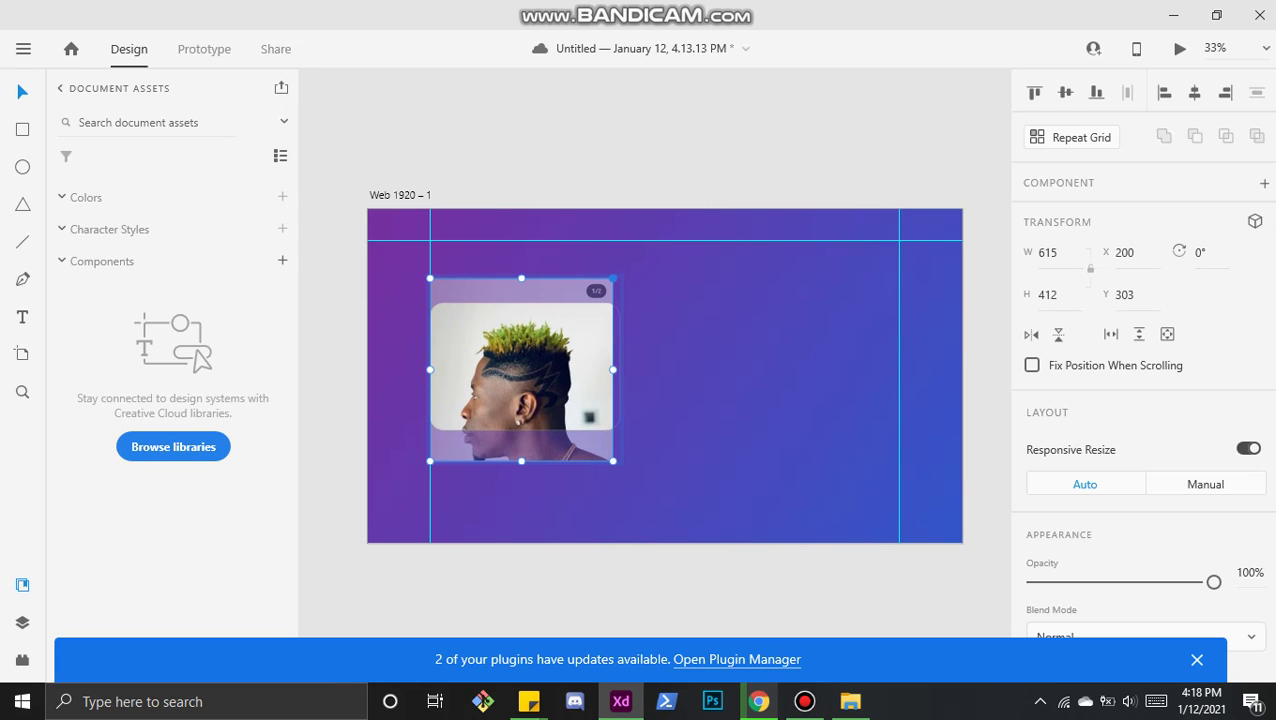
{"action": "key", "text": "ctrl+z"}
{"action": "left_click", "coordinate": [525, 366]}
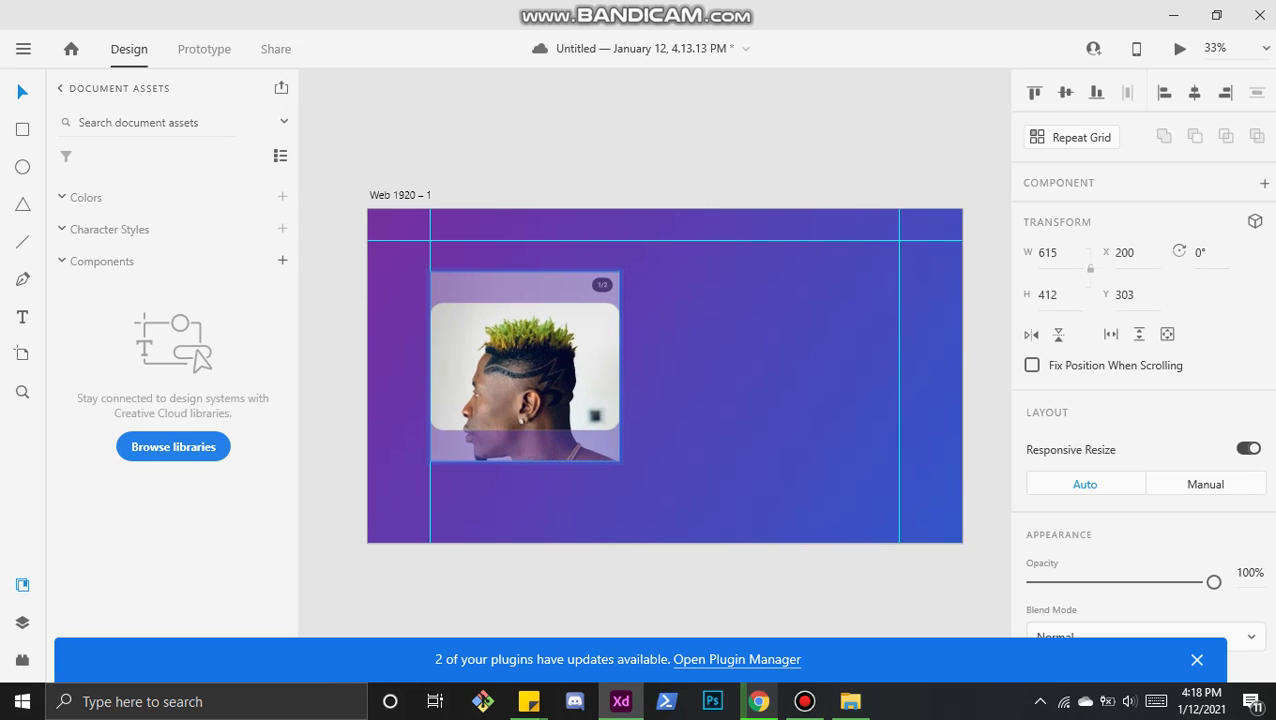
{"action": "left_click_drag", "start_coordinate": [525, 366], "coordinate": [529, 334]}
{"action": "left_click", "coordinate": [529, 334]}
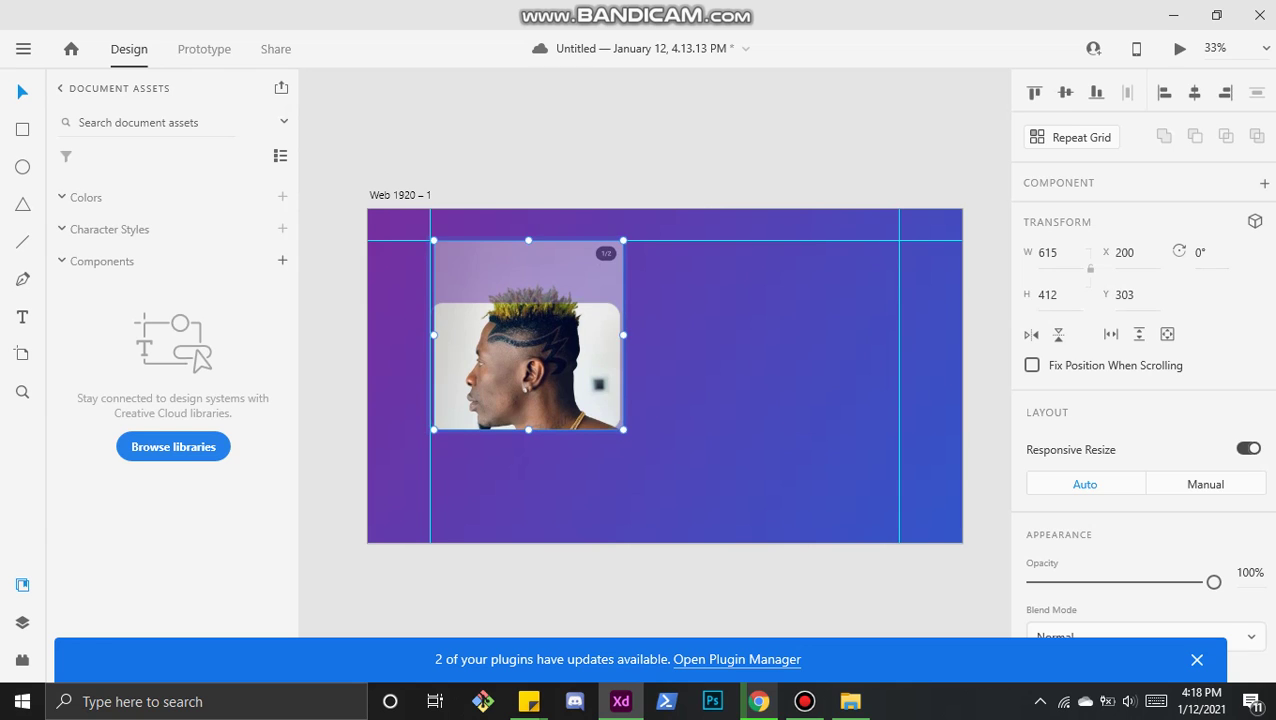
{"action": "left_click", "coordinate": [660, 590]}
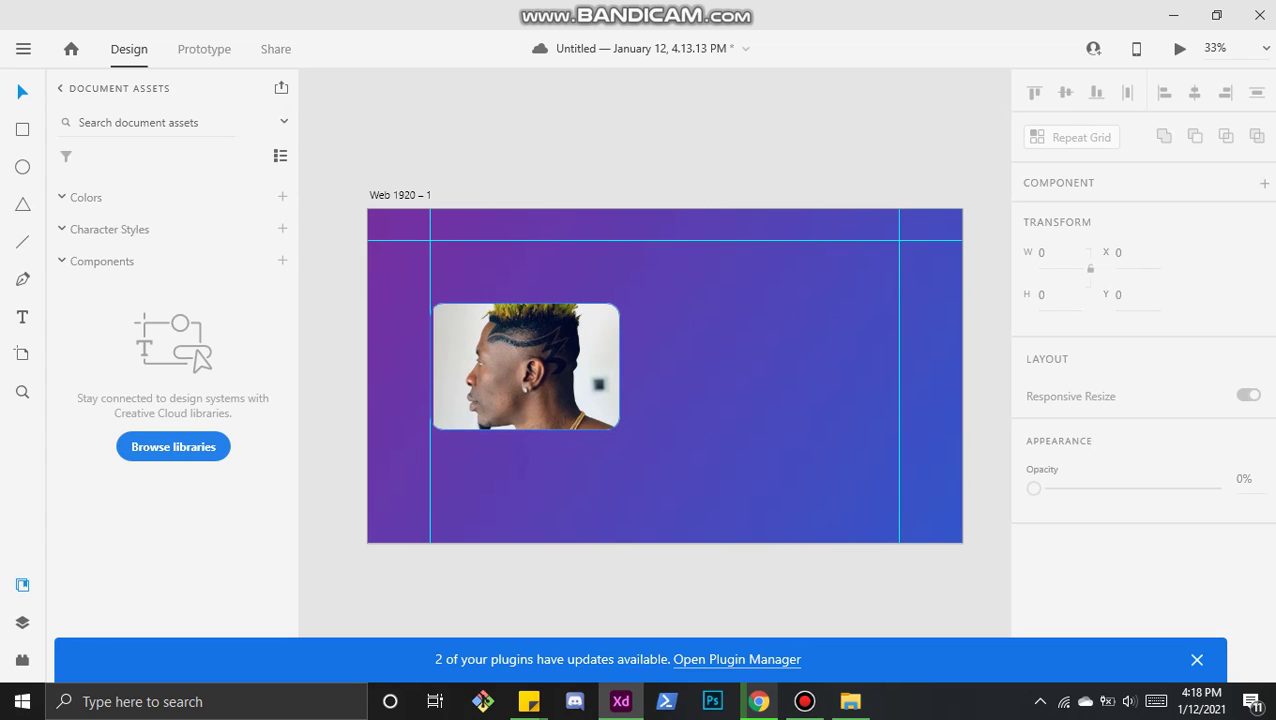
Step: Add a shadow to the image card with a Y offset of 5 and a blur of 16
{"action": "key", "text": "ctrl+equal"}
{"action": "key", "text": "ctrl+minus"}
{"action": "left_click", "coordinate": [526, 366]}
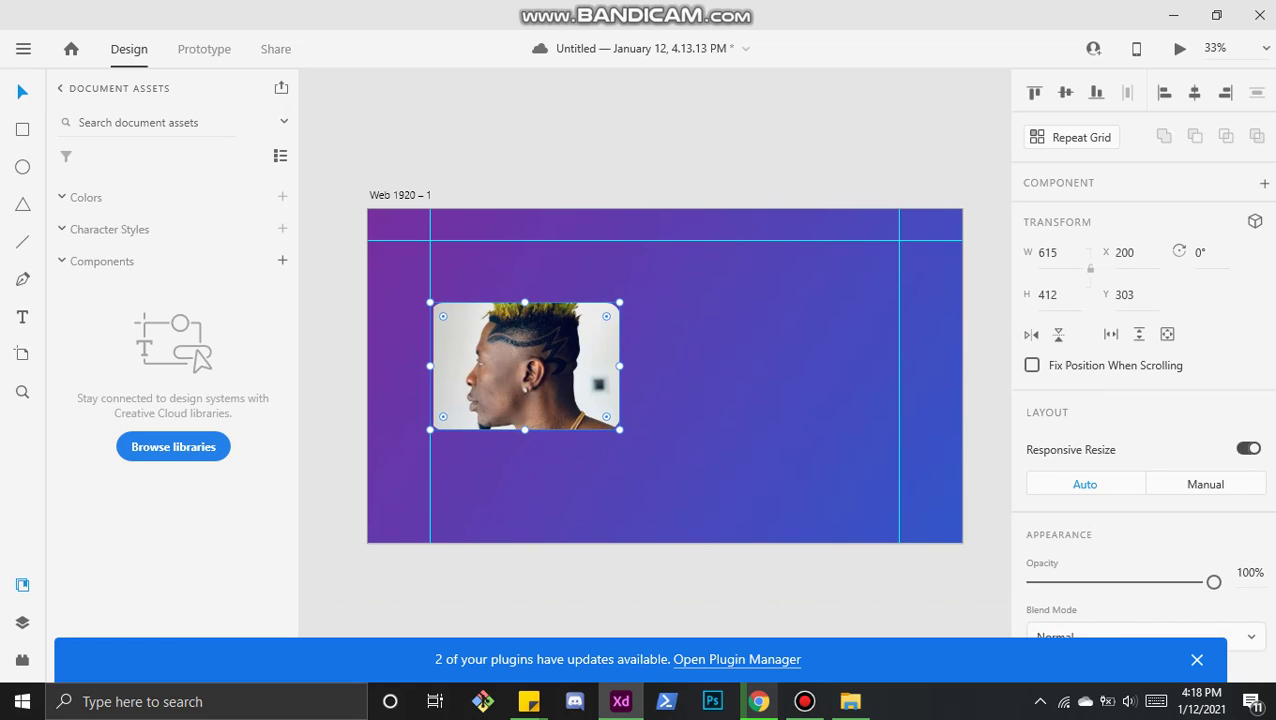
{"action": "scroll", "coordinate": [1140, 400], "scroll_direction": "down", "scroll_amount": 3}
{"action": "scroll", "coordinate": [1140, 400], "scroll_direction": "down", "scroll_amount": 1}
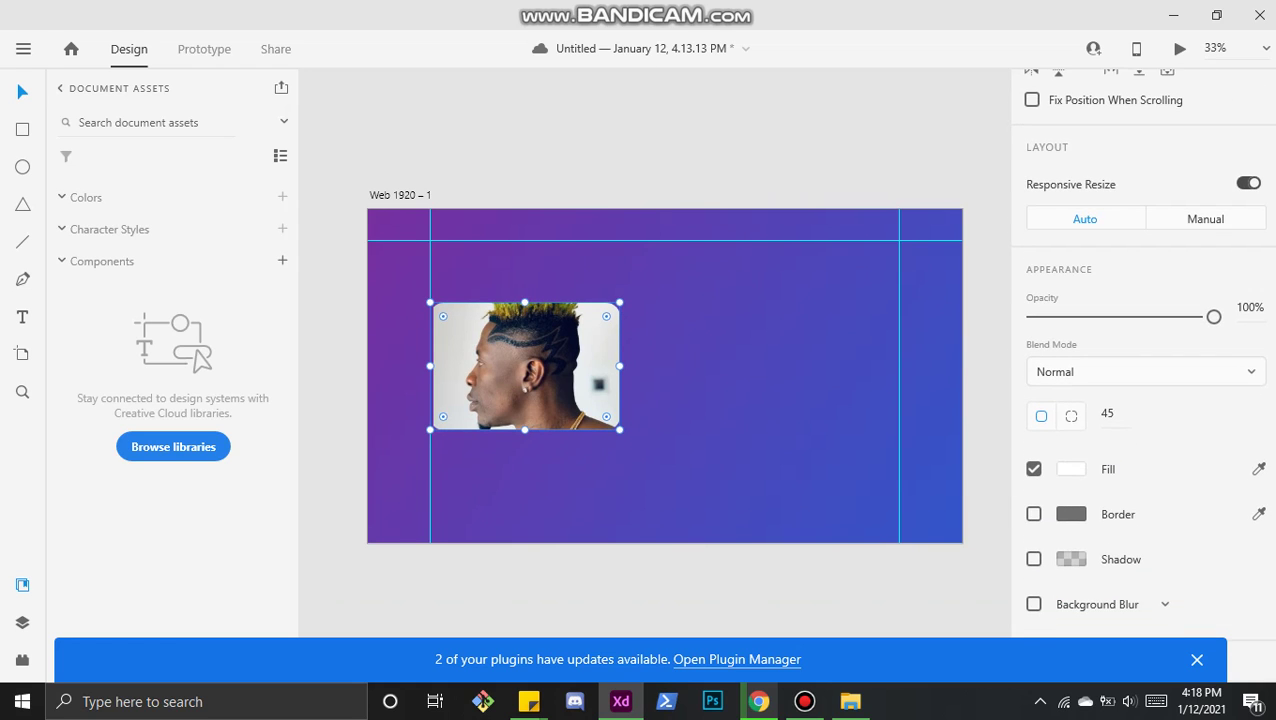
{"action": "left_click", "coordinate": [1033, 559]}
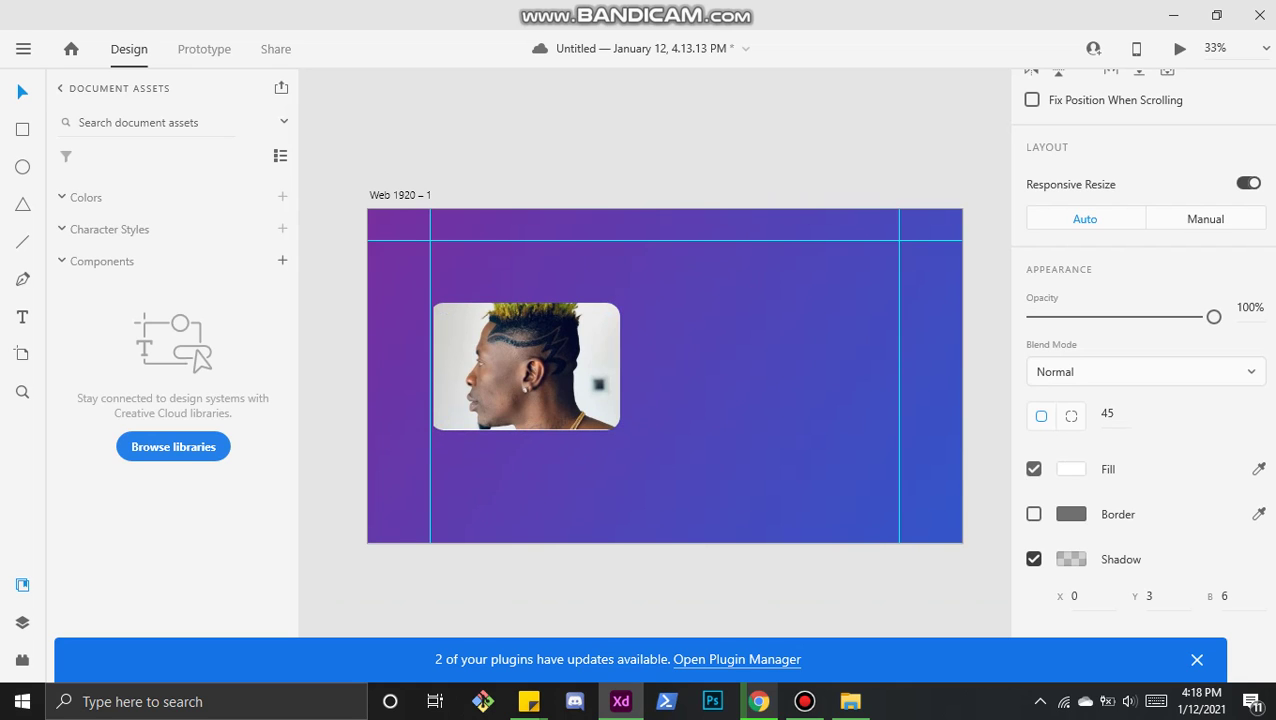
{"action": "scroll", "coordinate": [1140, 400], "scroll_direction": "down", "scroll_amount": 1}
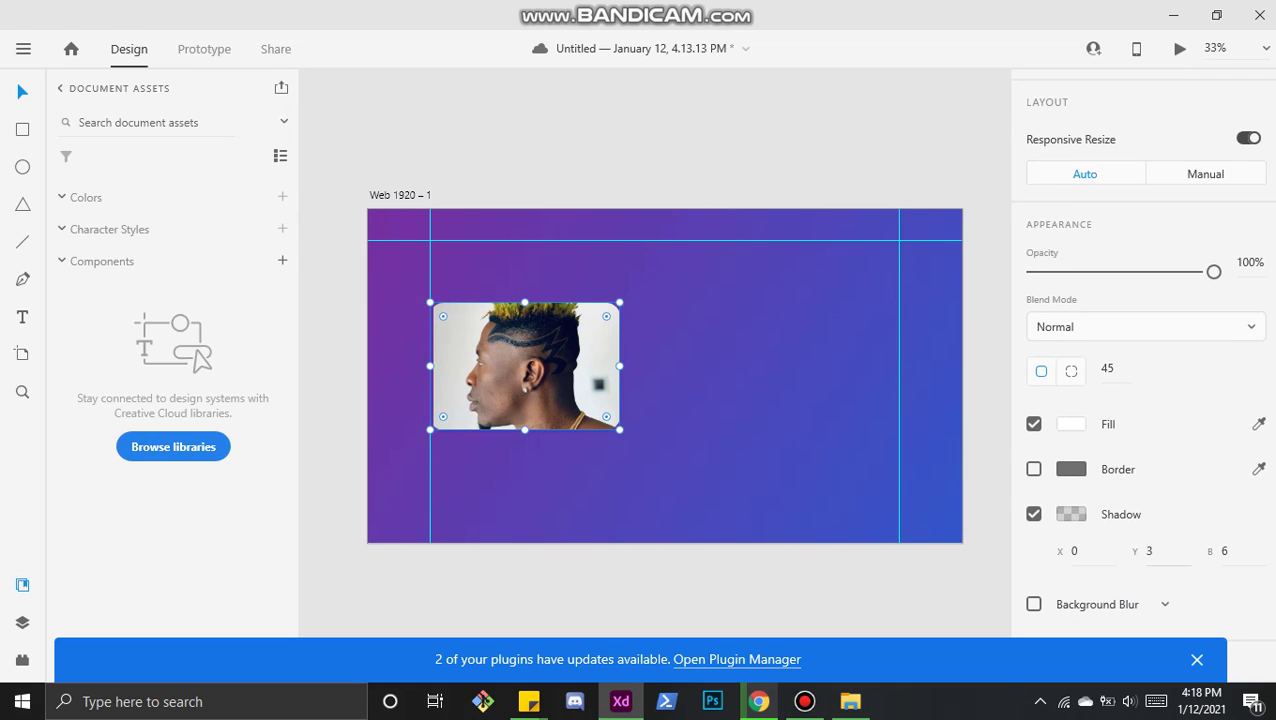
{"action": "left_click", "coordinate": [1149, 551]}
{"action": "type", "text": "5"}
{"action": "key", "text": "Tab"}
{"action": "type", "text": "16"}
Step: Set the card's shadow color to white (#FFFFFF) with an opacity of about 17%
{"action": "left_click", "coordinate": [1071, 514]}
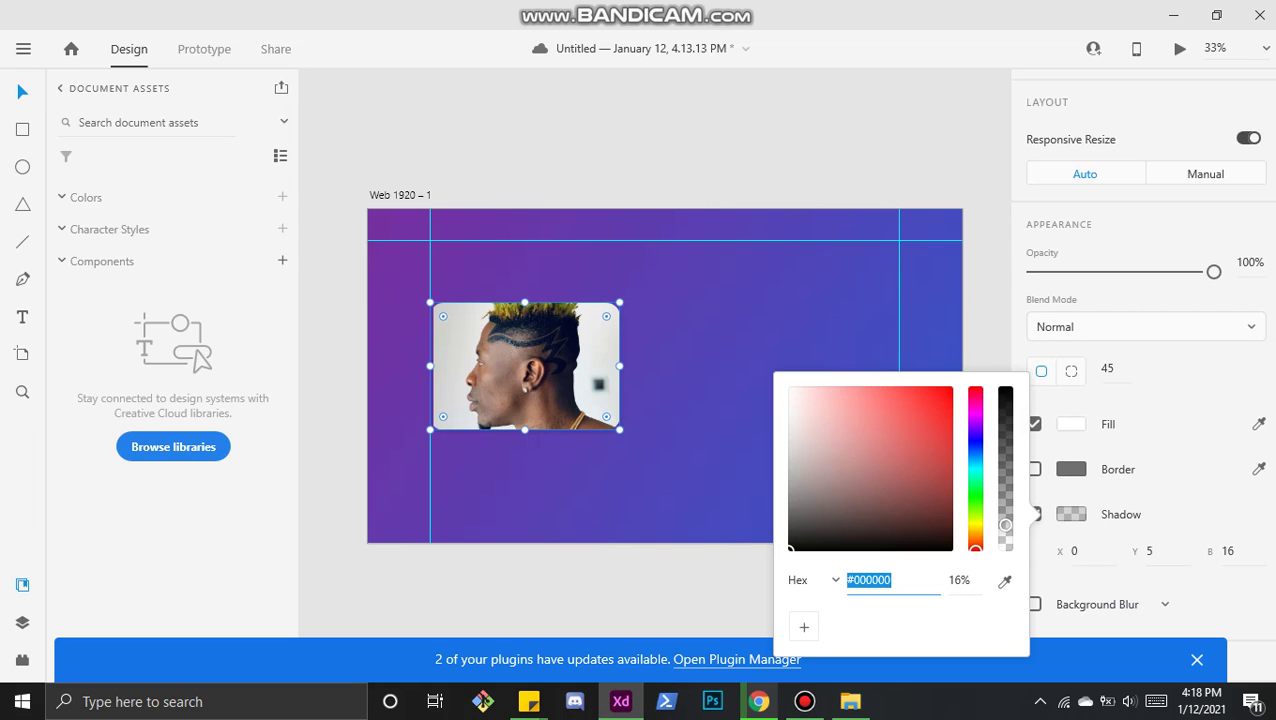
{"action": "type", "text": "fff"}
{"action": "key", "text": "Return"}
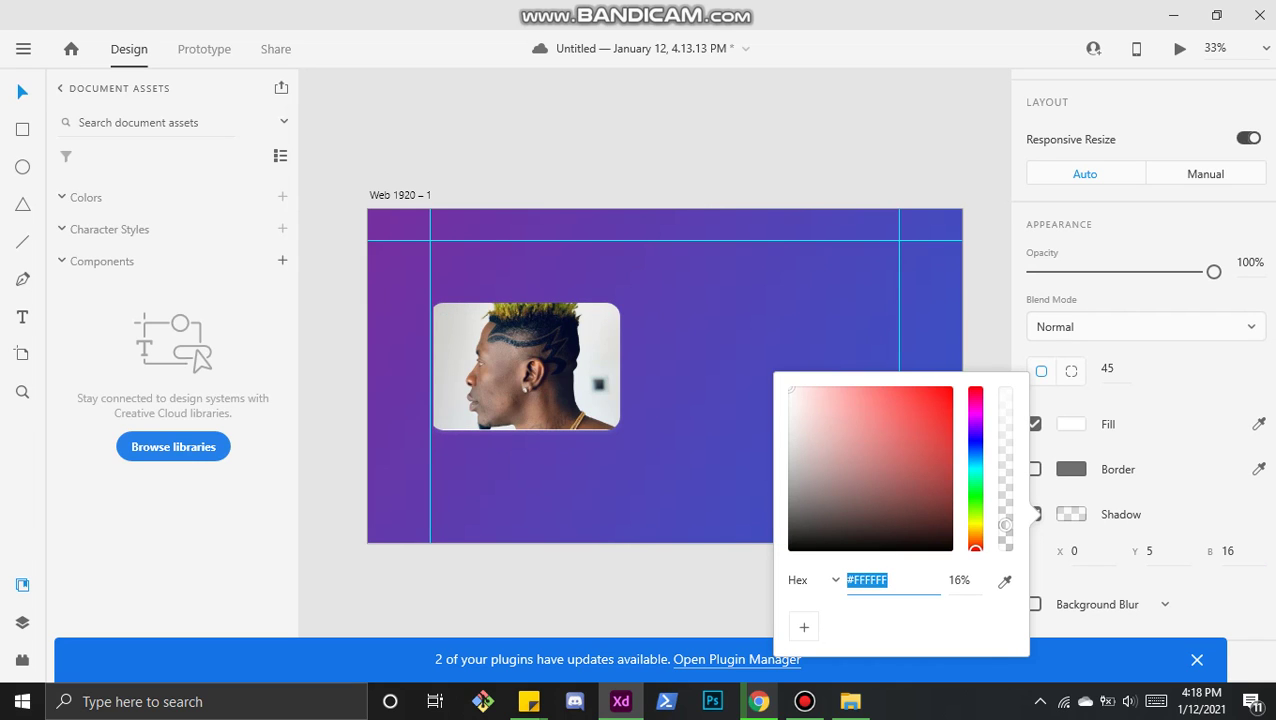
{"action": "mouse_move", "coordinate": [1005, 524]}
{"action": "left_mouse_down"}
{"action": "mouse_move", "coordinate": [1005, 492]}
{"action": "mouse_move", "coordinate": [1005, 530]}
{"action": "left_mouse_up"}
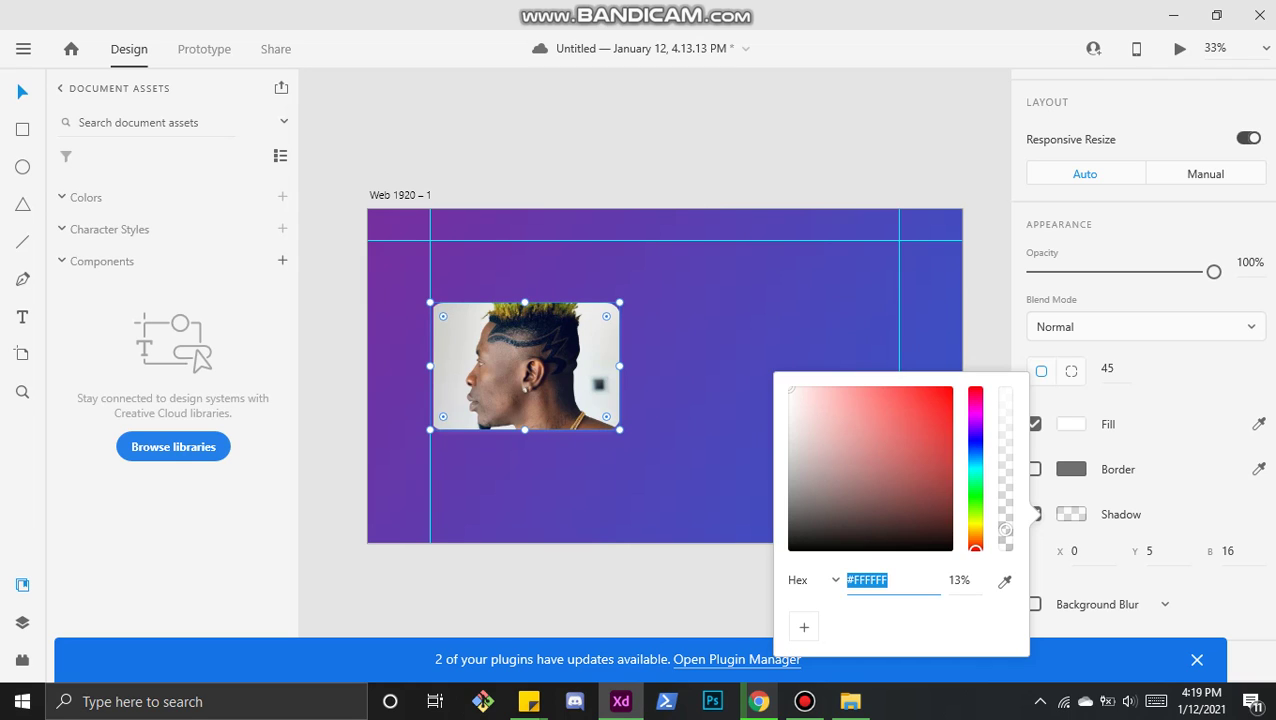
{"action": "left_click_drag", "start_coordinate": [1005, 529], "coordinate": [1005, 522]}
Step: Increase the blur of the card's shadow to 97
{"action": "left_click", "coordinate": [1229, 551]}
{"action": "key", "text": "Up"}
{"action": "key", "text": "Up"}
{"action": "key", "text": "Up"}
{"action": "key", "text": "Up"}
{"action": "key", "text": "Up"}
{"action": "key", "text": "Up"}
{"action": "key", "text": "Up"}
{"action": "key", "text": "Up"}
{"action": "key", "text": "Up"}
{"action": "key", "text": "Up"}
{"action": "key", "text": "Up"}
{"action": "key", "text": "Up"}
{"action": "key", "text": "Up"}
{"action": "key", "text": "Up"}
{"action": "key", "text": "Up"}
{"action": "key", "text": "Up"}
{"action": "key", "text": "Up"}
{"action": "key", "text": "Up"}
{"action": "key", "text": "Up"}
{"action": "key", "text": "Up"}
{"action": "key", "text": "Up"}
{"action": "key", "text": "Up"}
{"action": "key", "text": "Up"}
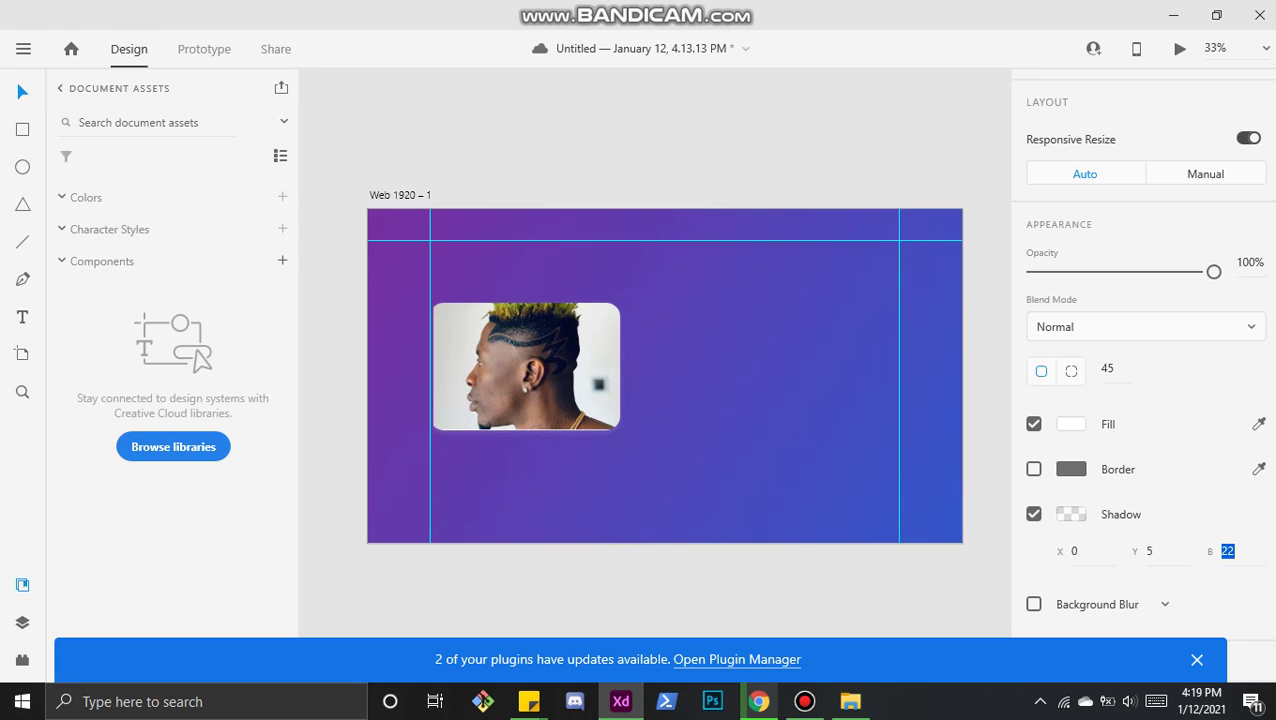
{"action": "key", "text": "Return"}
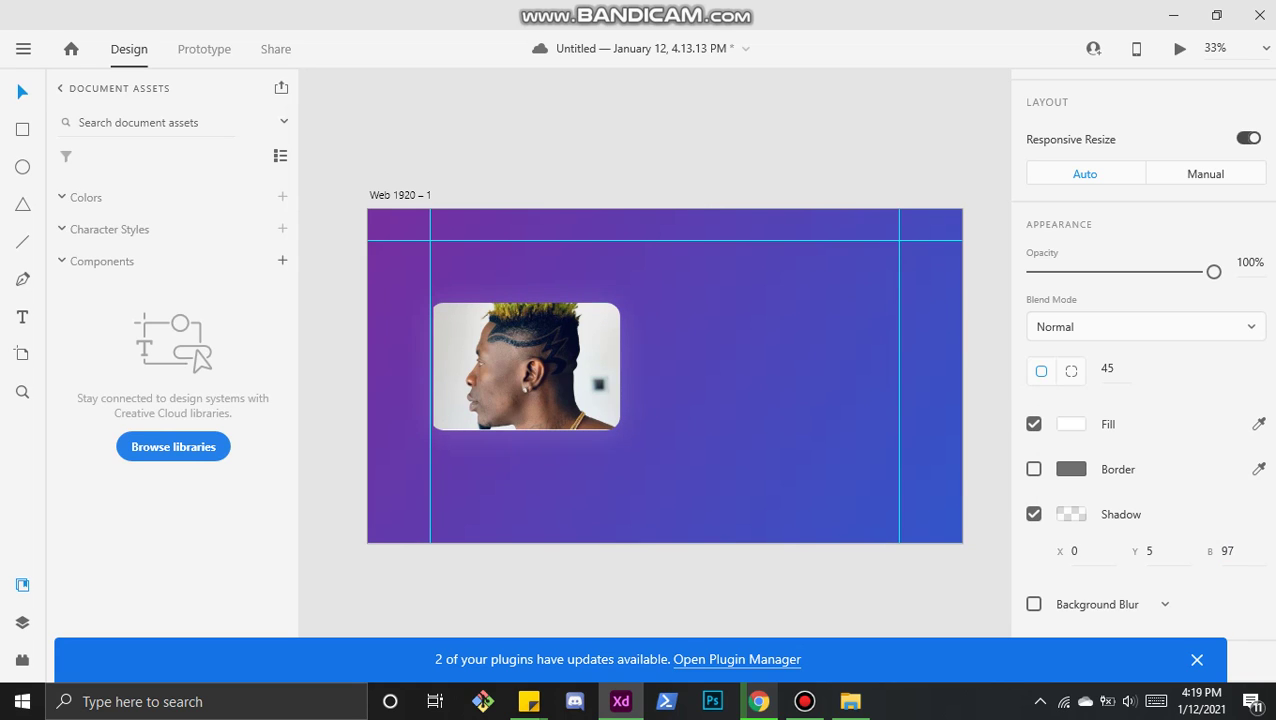
Step: Raise the opacity of the card's white shadow to about 30%
{"action": "left_click", "coordinate": [1071, 514]}
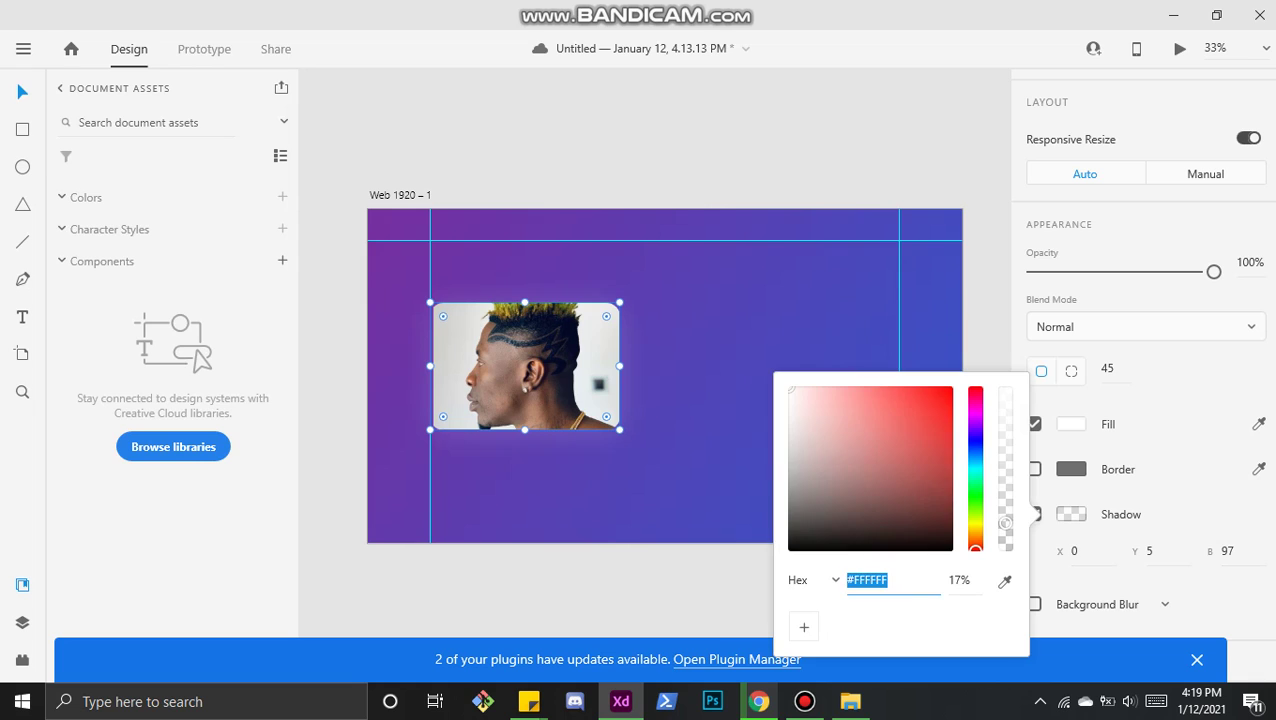
{"action": "mouse_move", "coordinate": [1005, 523]}
{"action": "left_mouse_down"}
{"action": "mouse_move", "coordinate": [1005, 482]}
{"action": "mouse_move", "coordinate": [1005, 501]}
{"action": "left_mouse_up"}
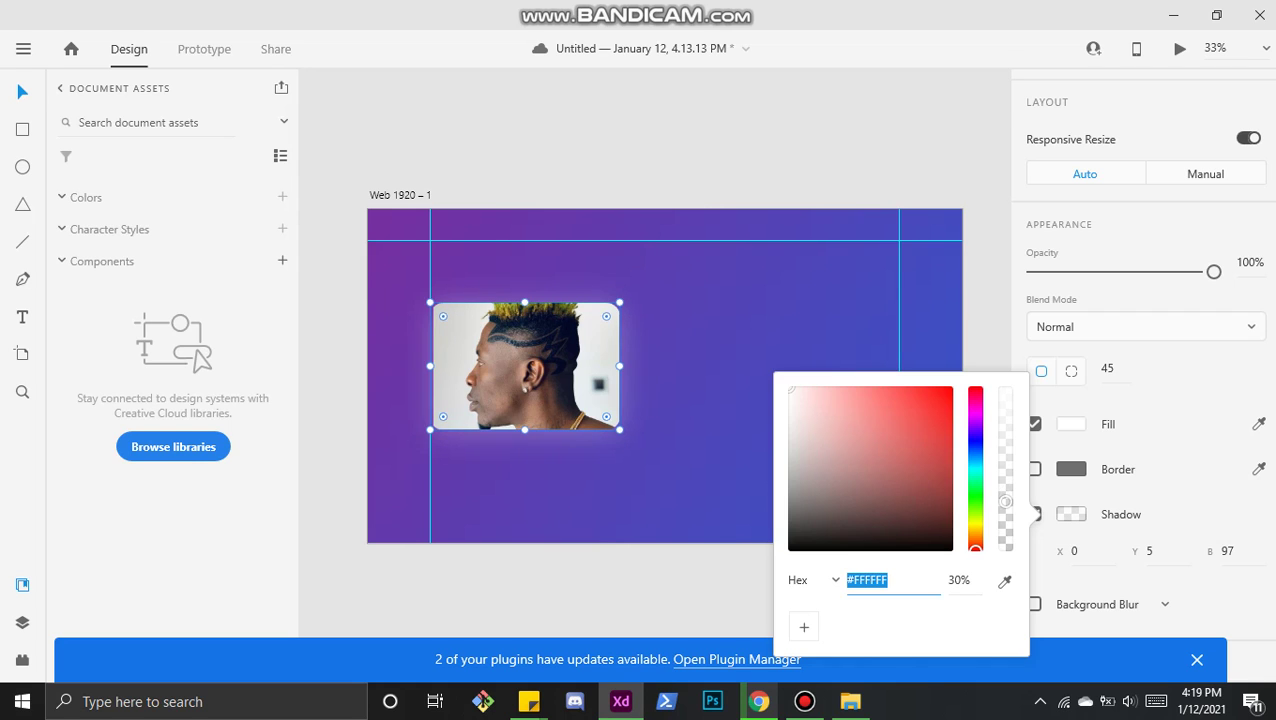
{"action": "left_click", "coordinate": [690, 592]}
Step: Turn the card into a horizontal repeat grid, narrow the gap between copies, and extend the row past the artboard's right edge
{"action": "left_click", "coordinate": [540, 374]}
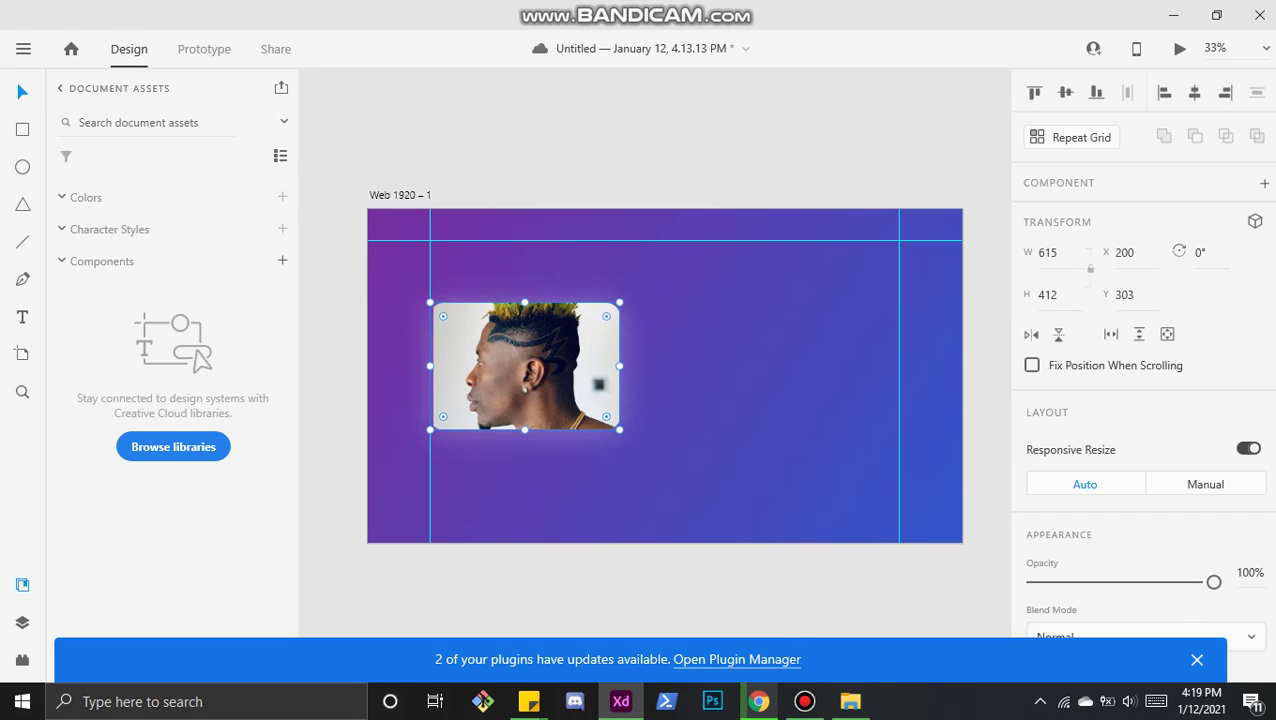
{"action": "key", "text": "ctrl+r"}
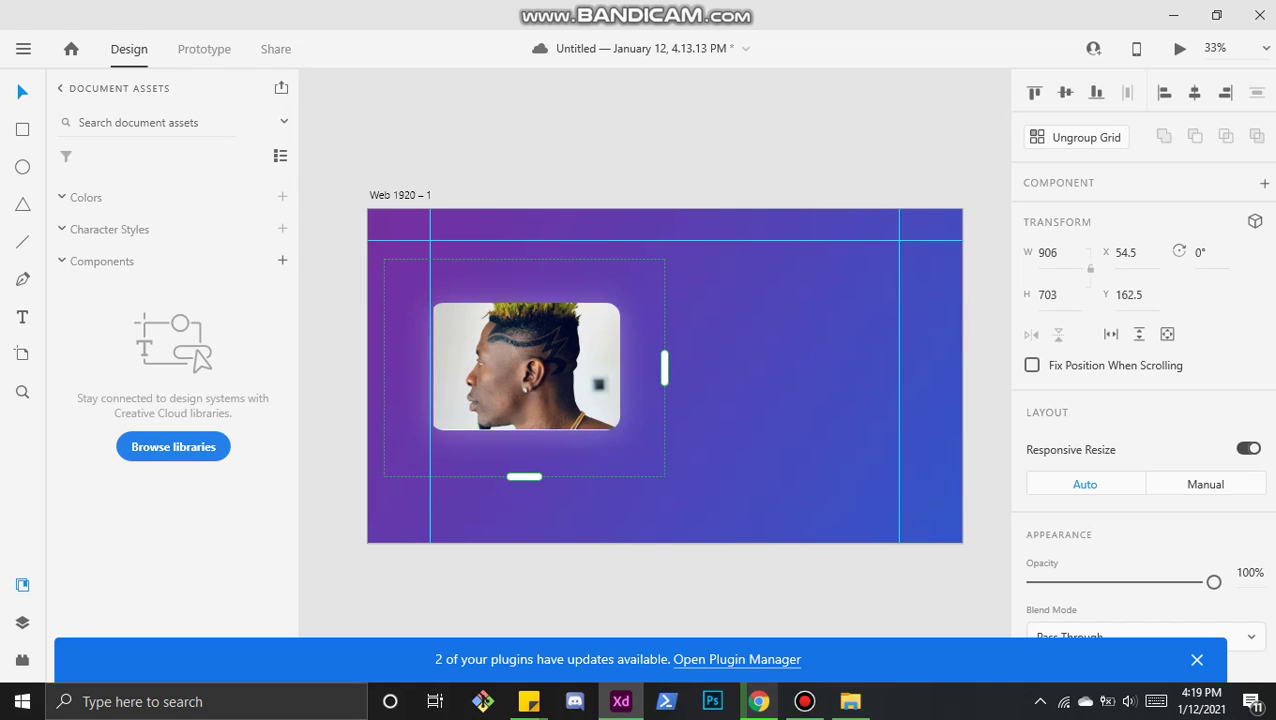
{"action": "left_click_drag", "start_coordinate": [721, 368], "coordinate": [957, 368]}
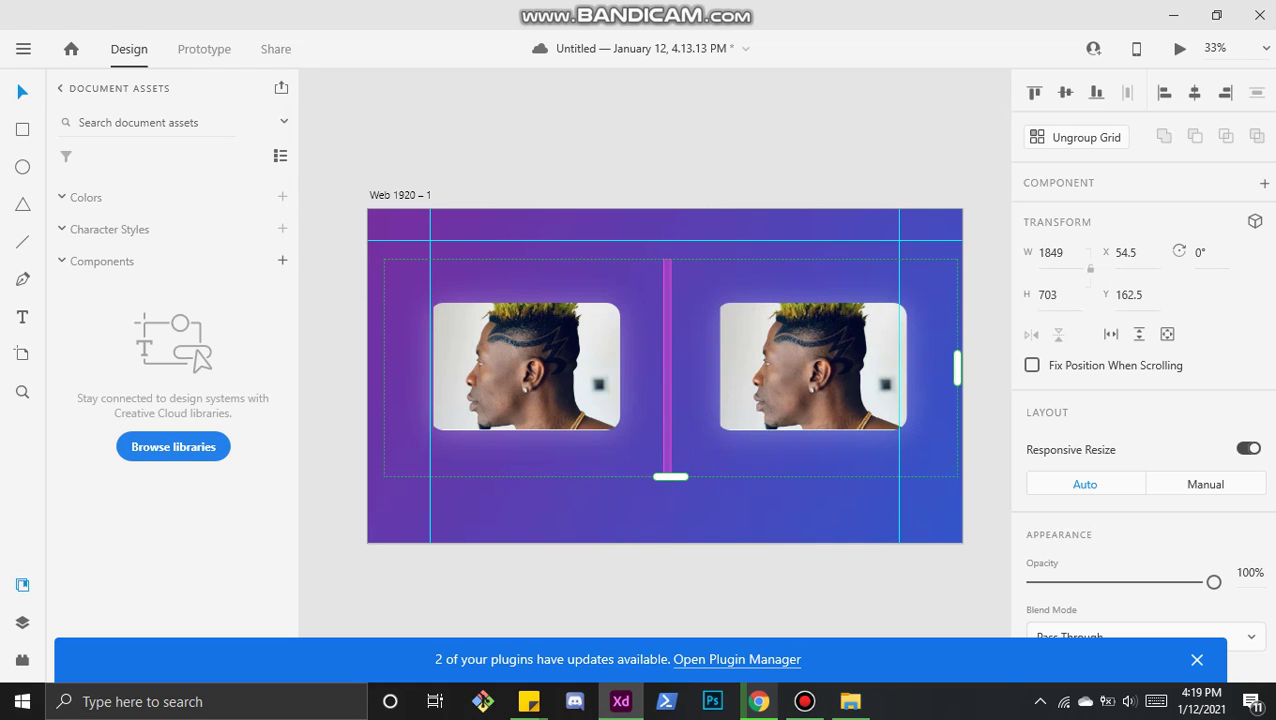
{"action": "left_click_drag", "start_coordinate": [667, 370], "coordinate": [586, 370]}
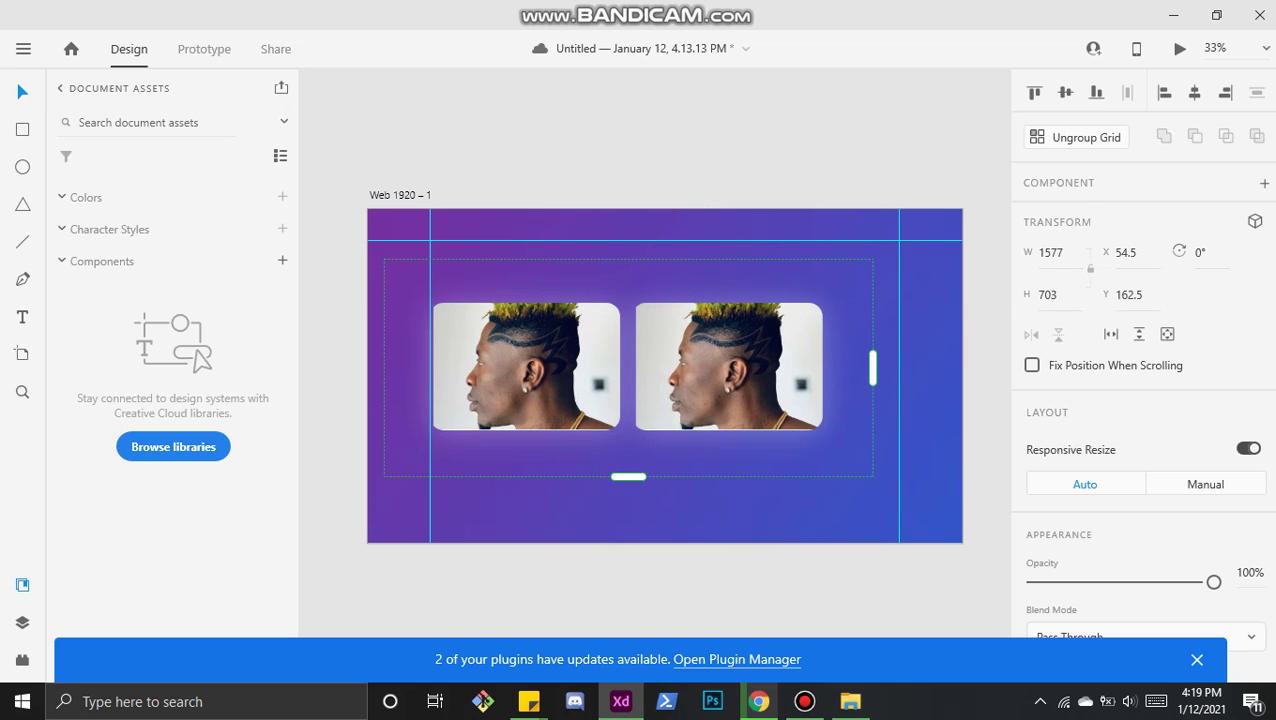
{"action": "left_click_drag", "start_coordinate": [872, 368], "coordinate": [982, 368]}
{"action": "key", "text": "Escape"}
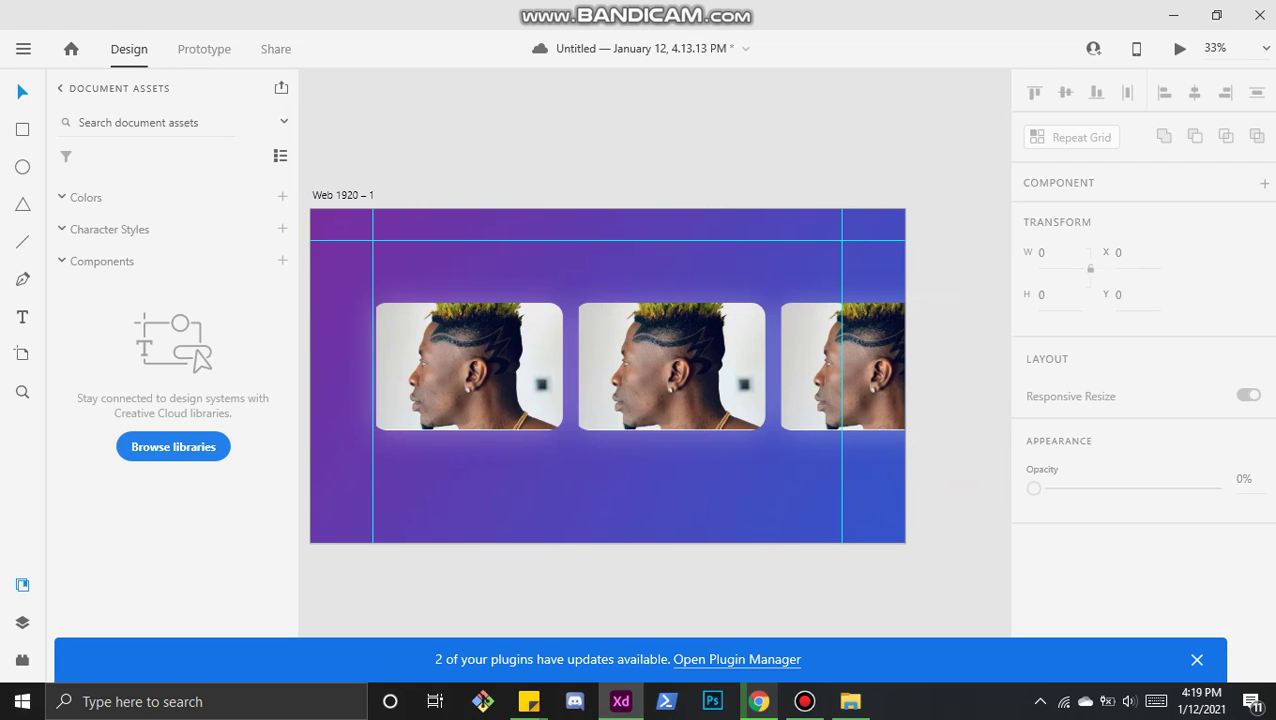
Step: Remove the left vertical guide and shift the card grid left to about X -120.5, with tighter gaps between the cards
{"action": "left_click", "coordinate": [373, 402]}
{"action": "left_click_drag", "start_coordinate": [373, 402], "coordinate": [299, 402]}
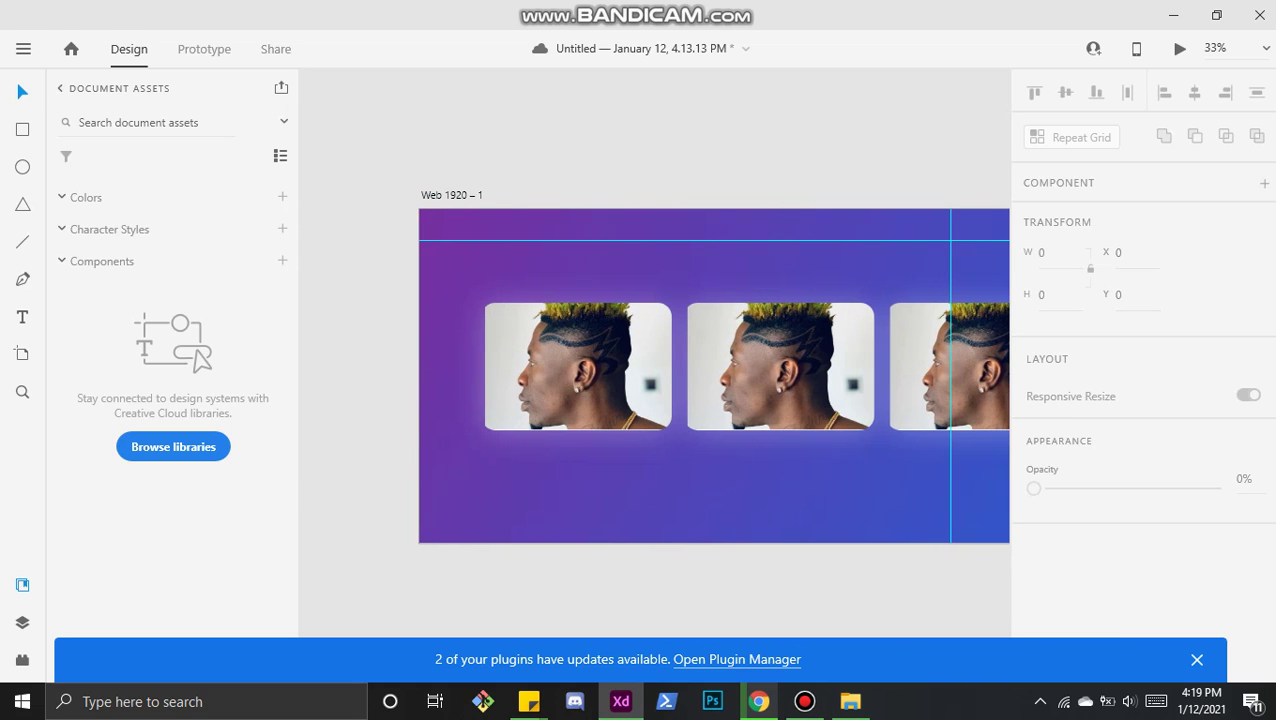
{"action": "mouse_move", "coordinate": [582, 372]}
{"action": "left_mouse_down"}
{"action": "mouse_move", "coordinate": [520, 372]}
{"action": "mouse_move", "coordinate": [566, 366]}
{"action": "left_mouse_up"}
{"action": "scroll", "coordinate": [566, 372], "scroll_direction": "right", "scroll_amount": 1}
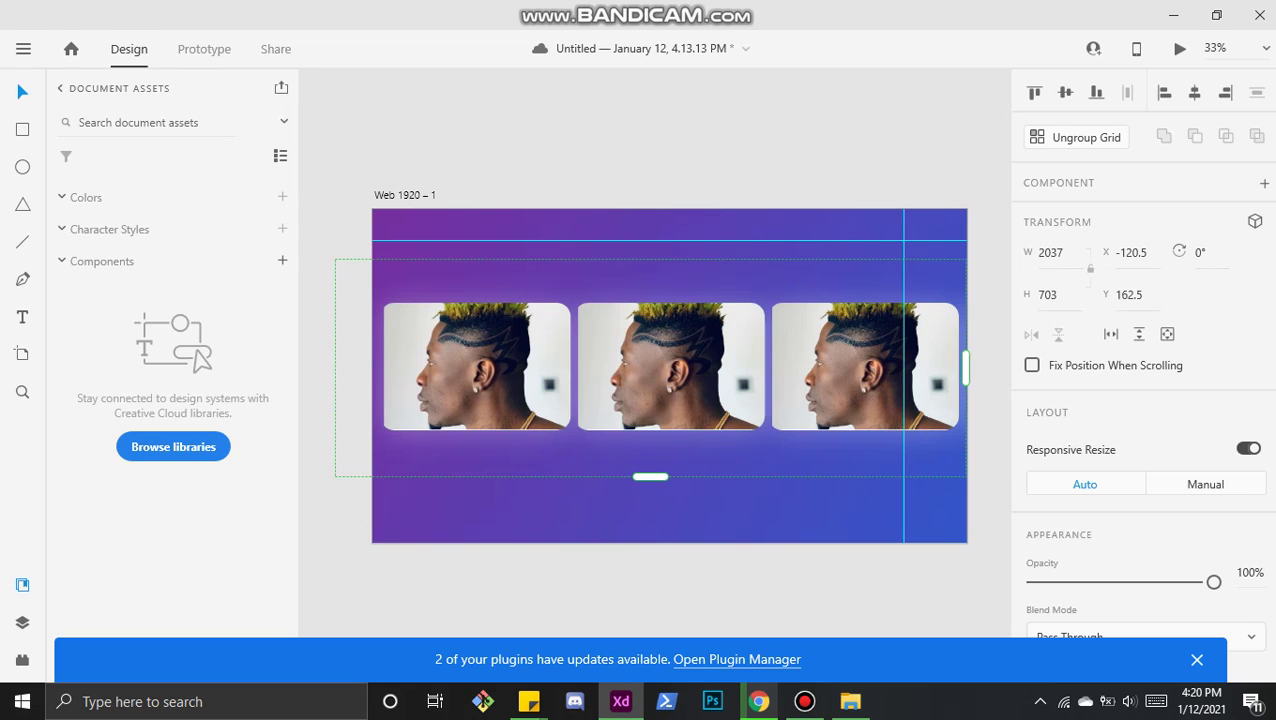
{"action": "left_click", "coordinate": [668, 592]}
Step: Ungroup the repeat grid into separate image cards
{"action": "left_click", "coordinate": [668, 368]}
{"action": "key", "text": "ctrl+shift+g"}
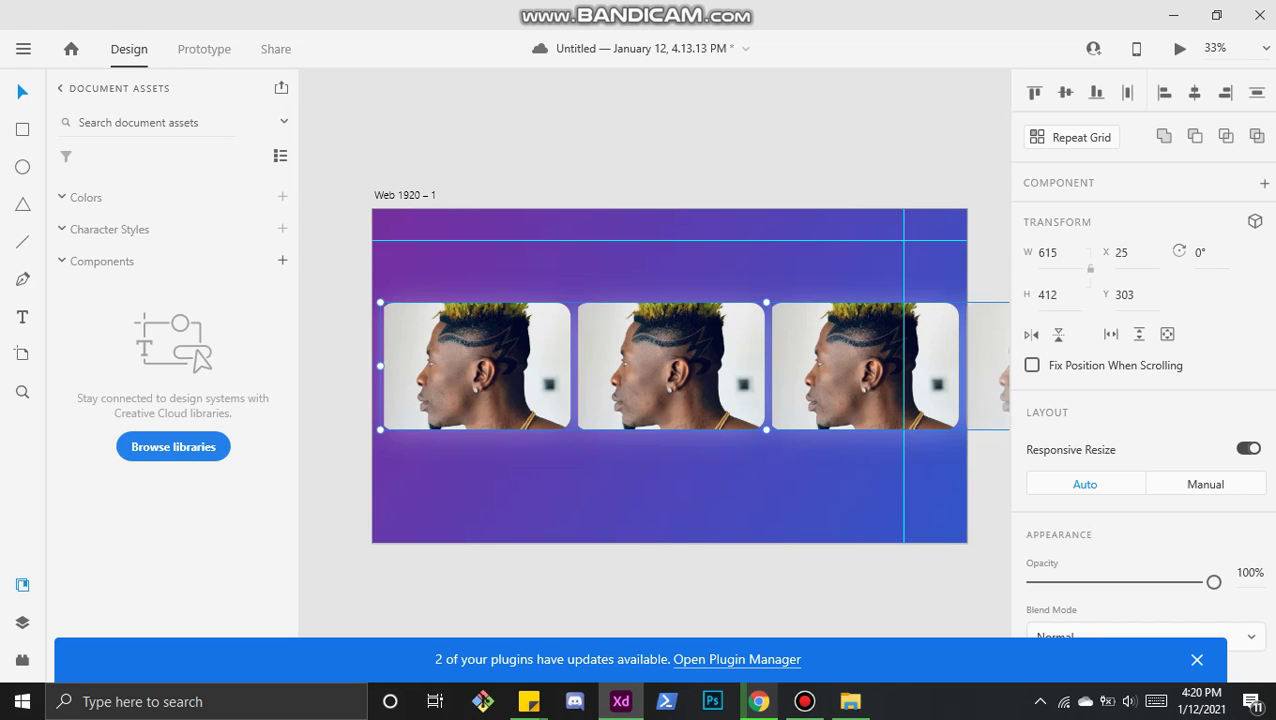
{"action": "double_click", "coordinate": [668, 368]}
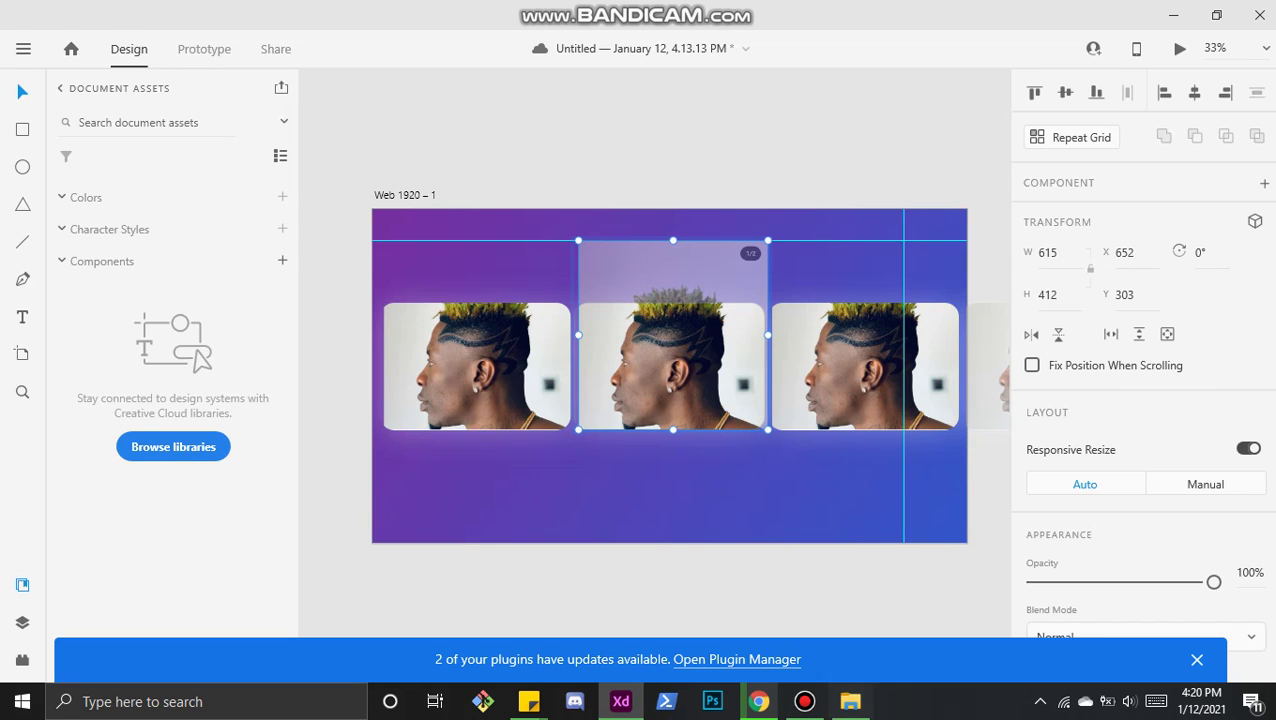
{"action": "left_click", "coordinate": [752, 496]}
Step: Fill the middle card with the beyonce image from the appImages folder
{"action": "left_click", "coordinate": [670, 367]}
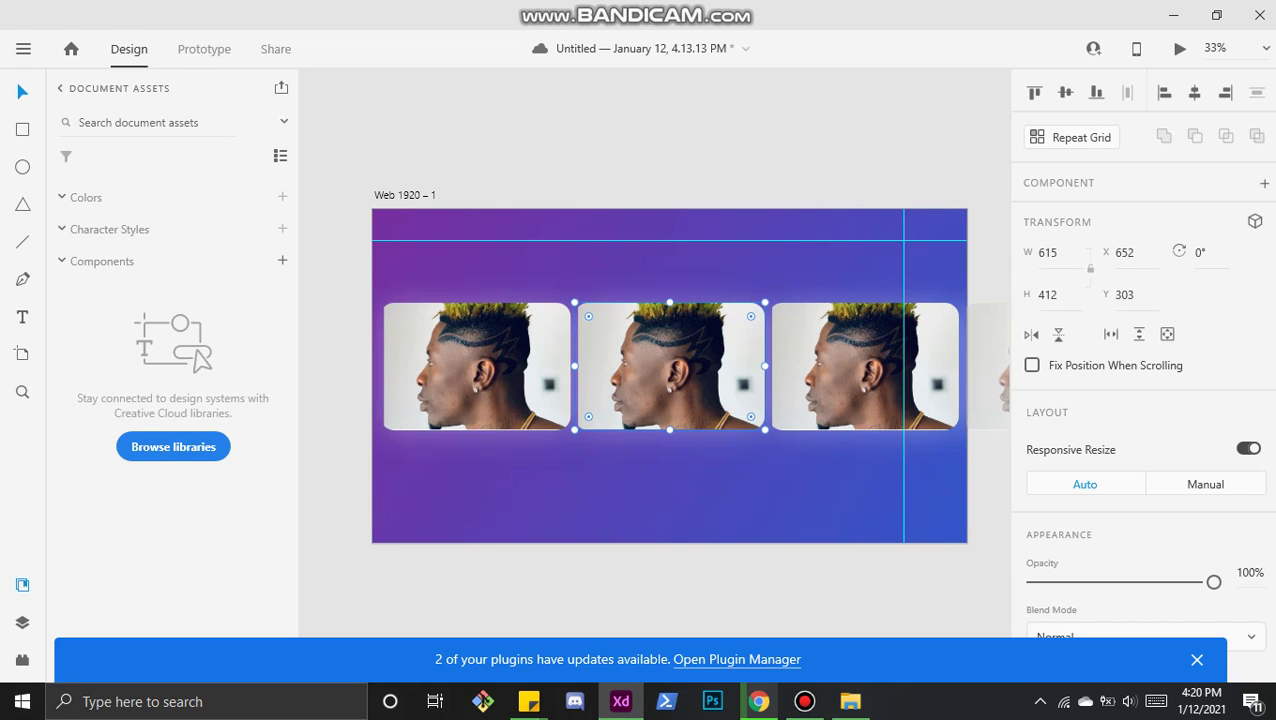
{"action": "left_click", "coordinate": [850, 701]}
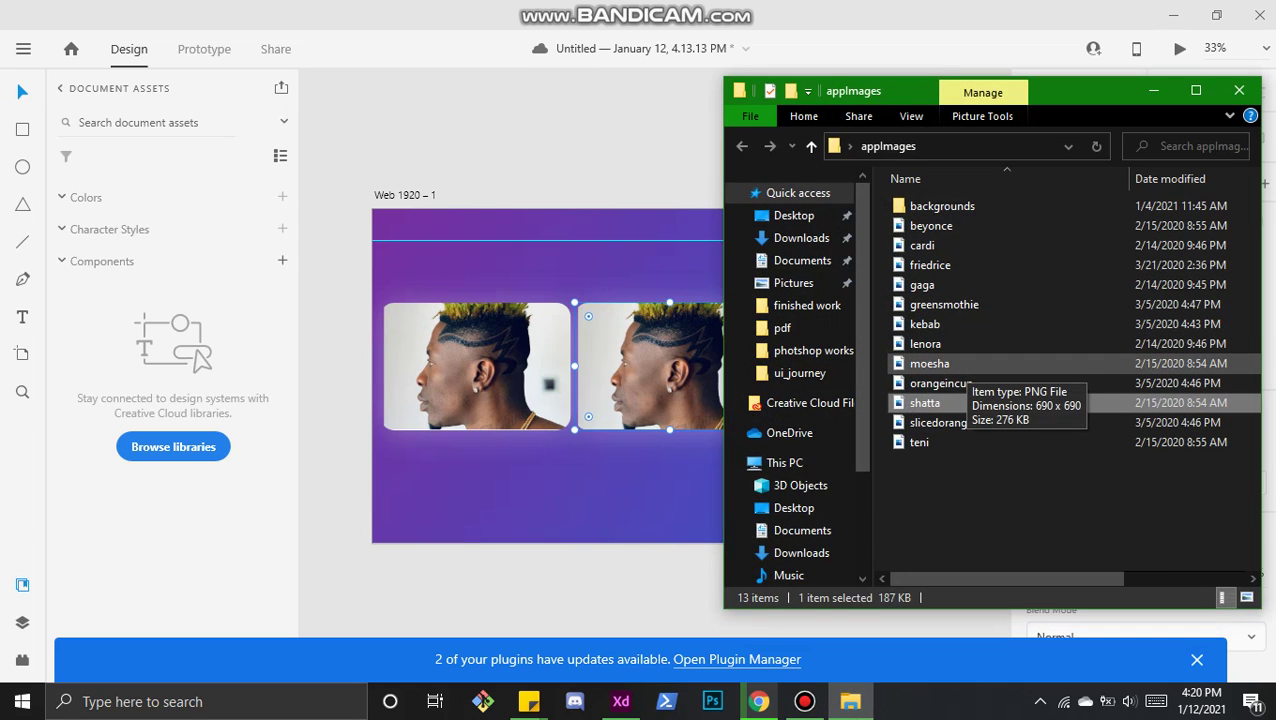
{"action": "left_click_drag", "start_coordinate": [960, 221], "coordinate": [660, 335]}
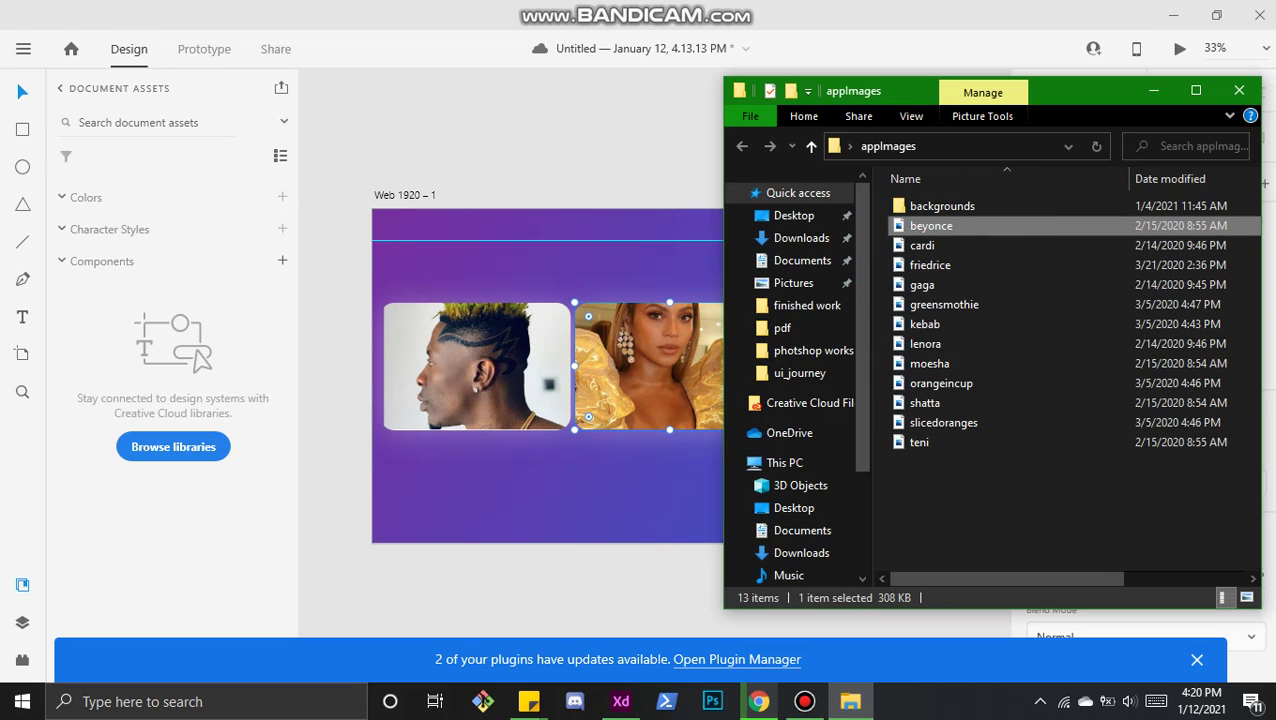
{"action": "left_click", "coordinate": [645, 492]}
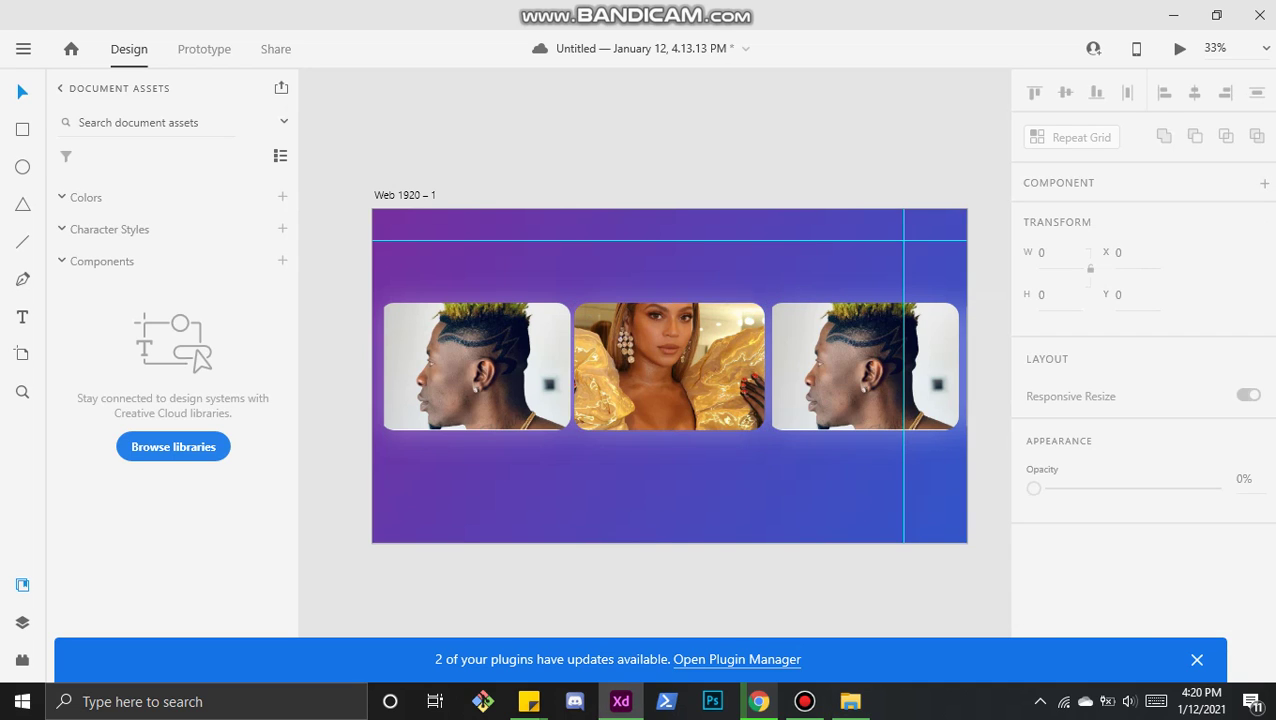
Step: Move the beyonce image down inside the middle card until its upper edge meets the card's upper edge
{"action": "double_click", "coordinate": [668, 367]}
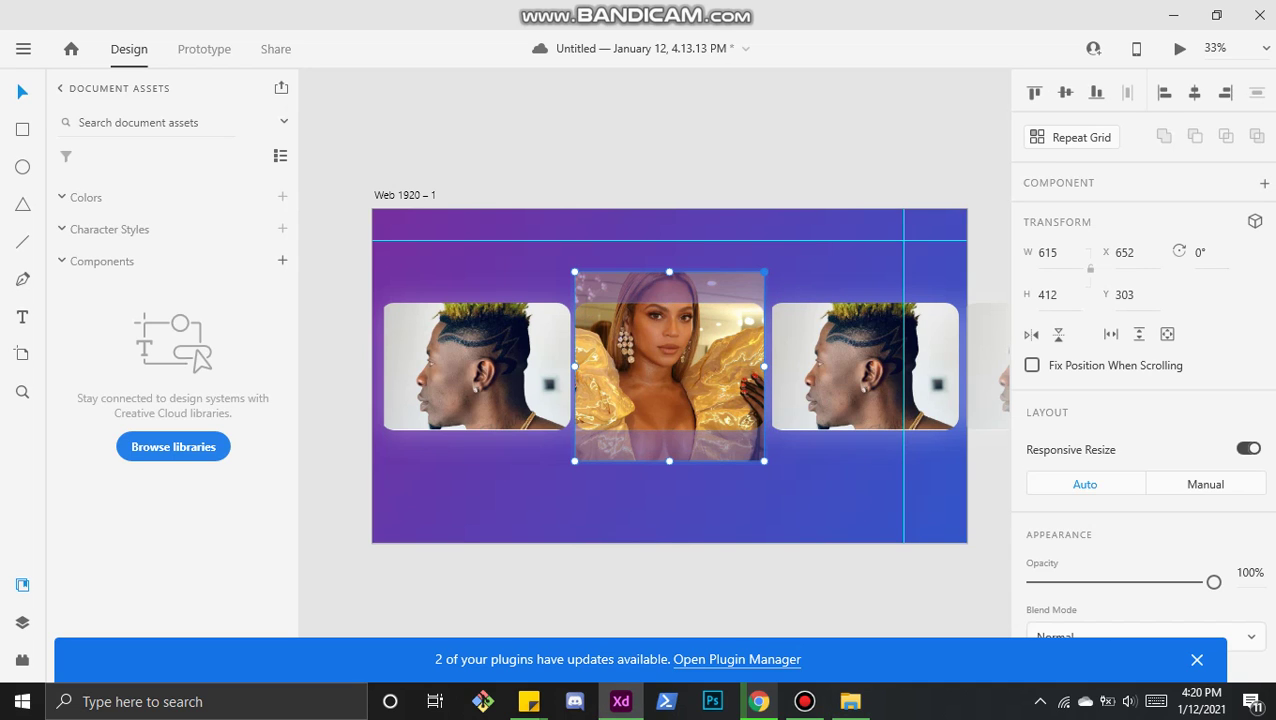
{"action": "left_click_drag", "start_coordinate": [764, 271], "coordinate": [751, 284]}
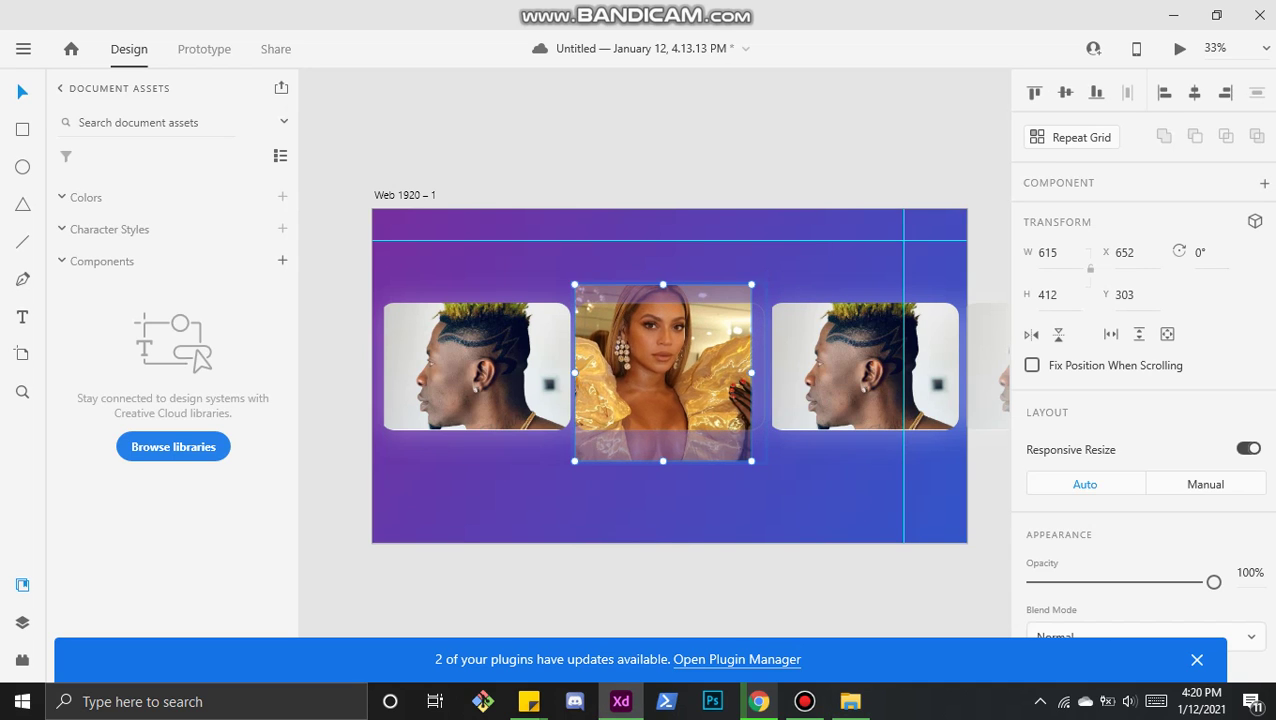
{"action": "key", "text": "ctrl+z"}
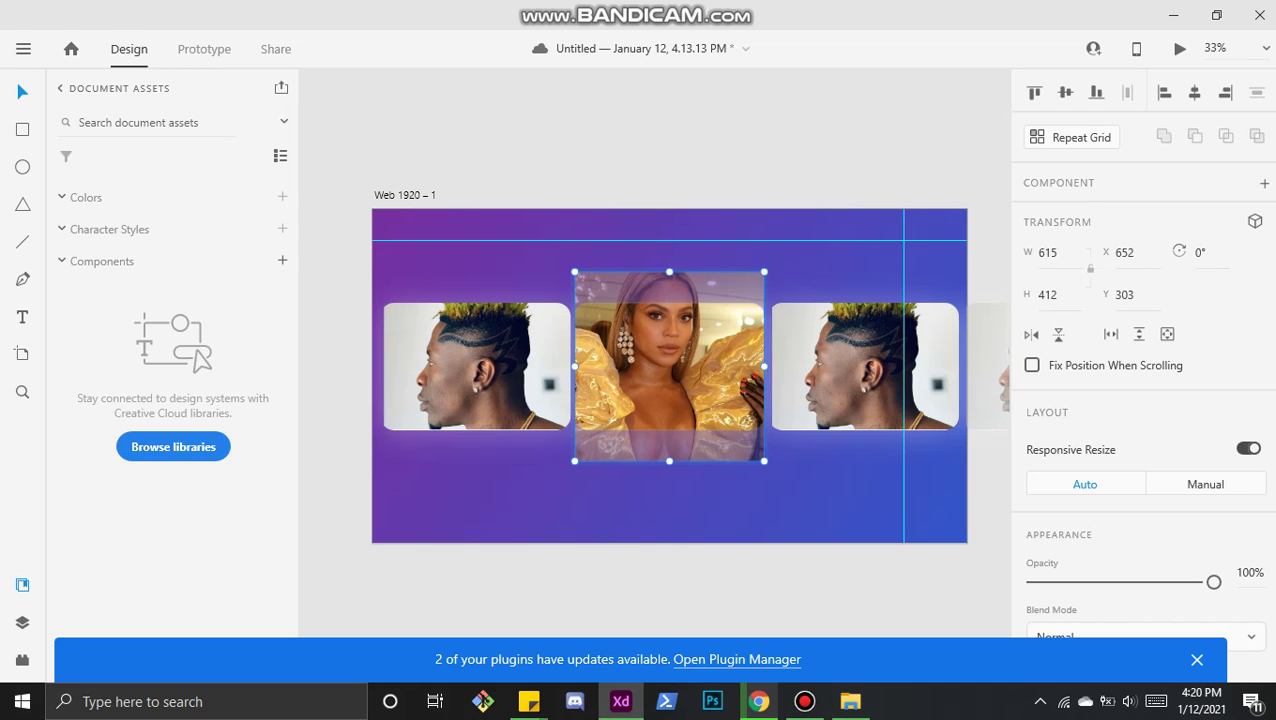
{"action": "left_click_drag", "start_coordinate": [669, 366], "coordinate": [669, 397]}
{"action": "left_click", "coordinate": [986, 490]}
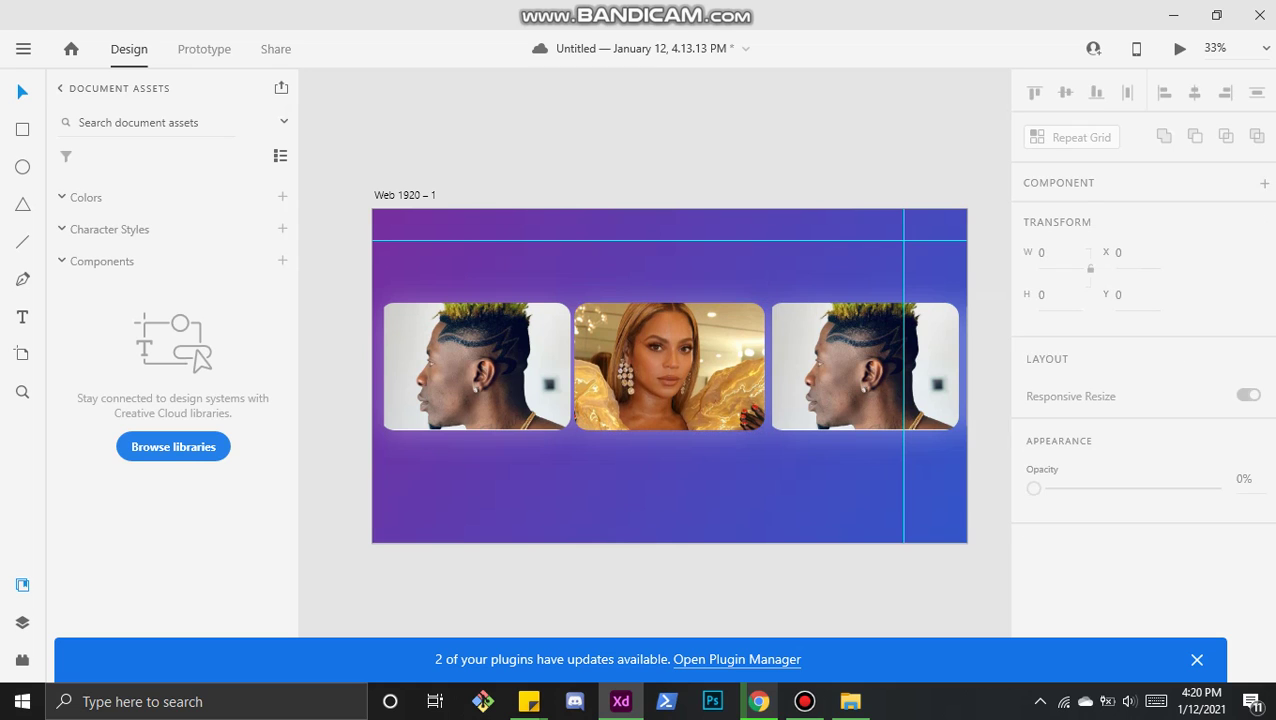
Step: Fill the third card with the cardi image from the appImages folder
{"action": "double_click", "coordinate": [865, 367]}
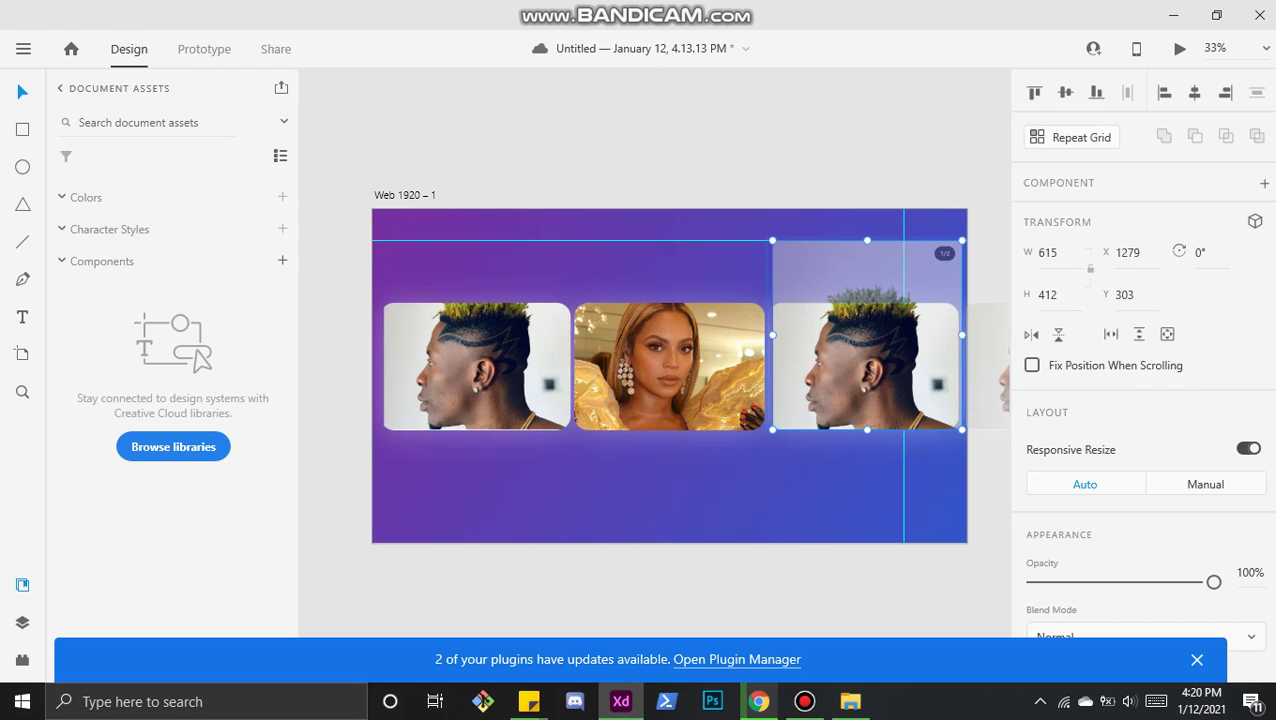
{"action": "left_click", "coordinate": [850, 701]}
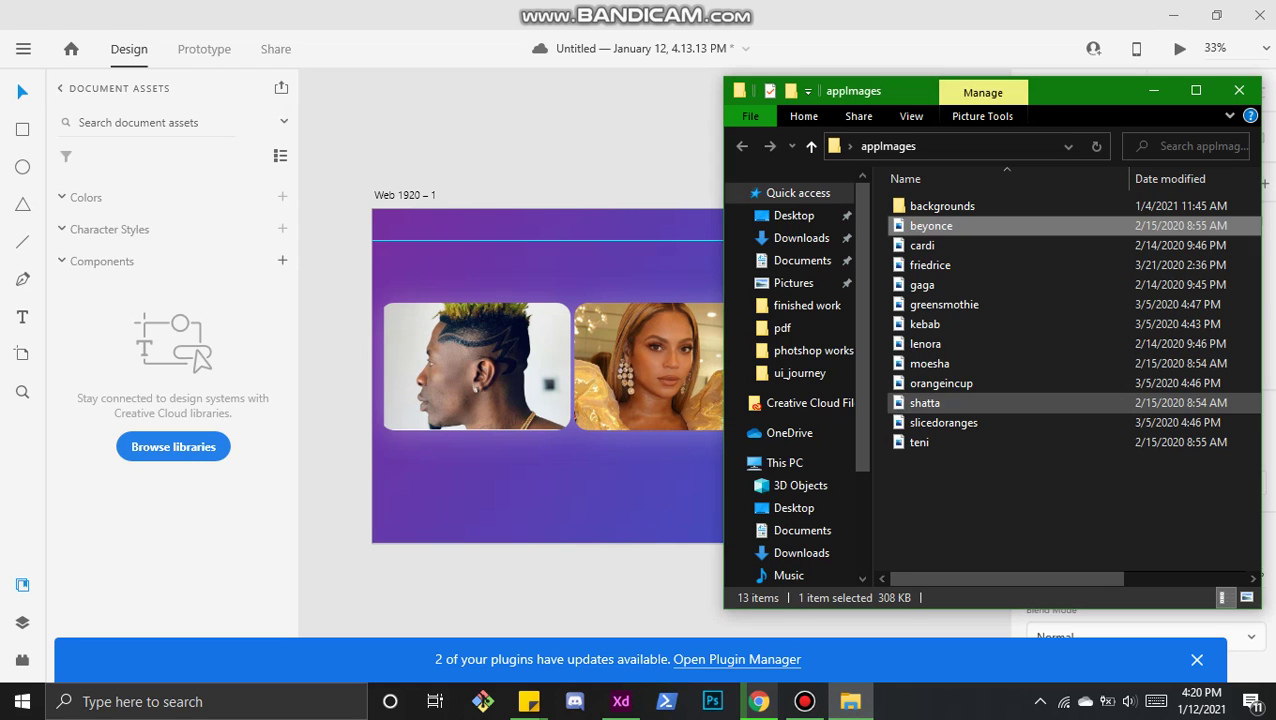
{"action": "left_click_drag", "start_coordinate": [1086, 92], "coordinate": [504, 140]}
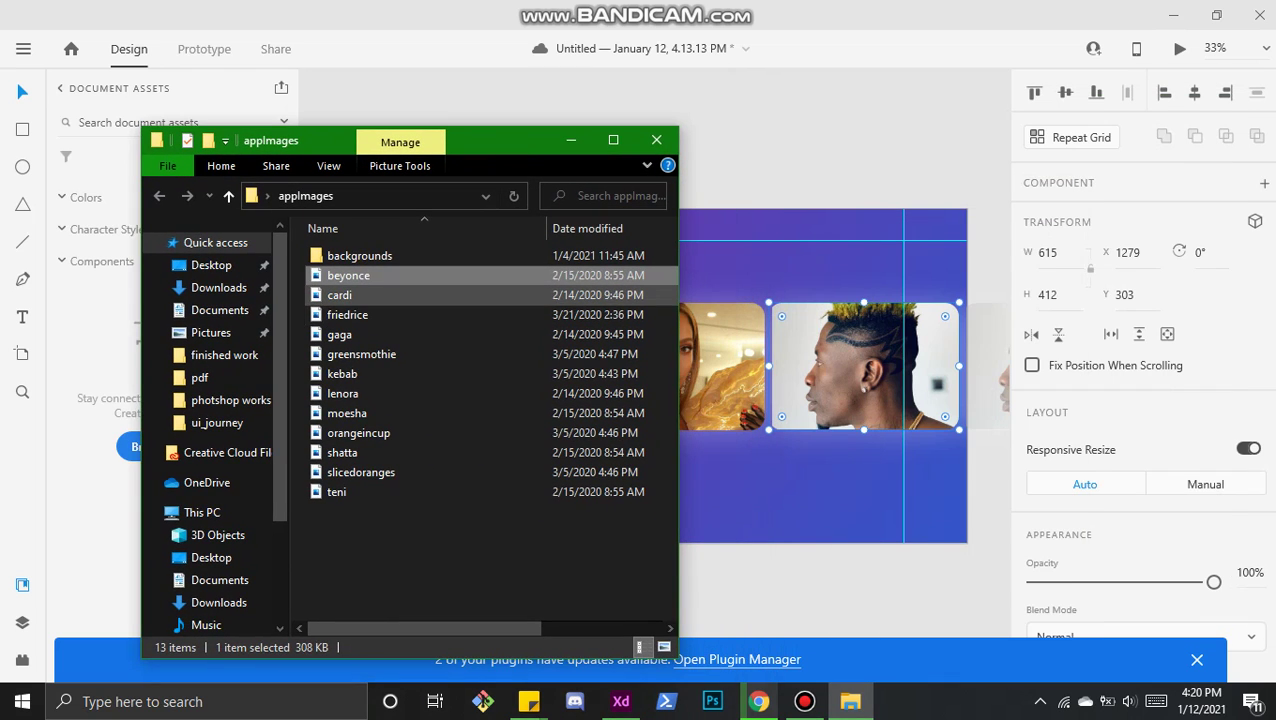
{"action": "left_click_drag", "start_coordinate": [406, 299], "coordinate": [444, 297]}
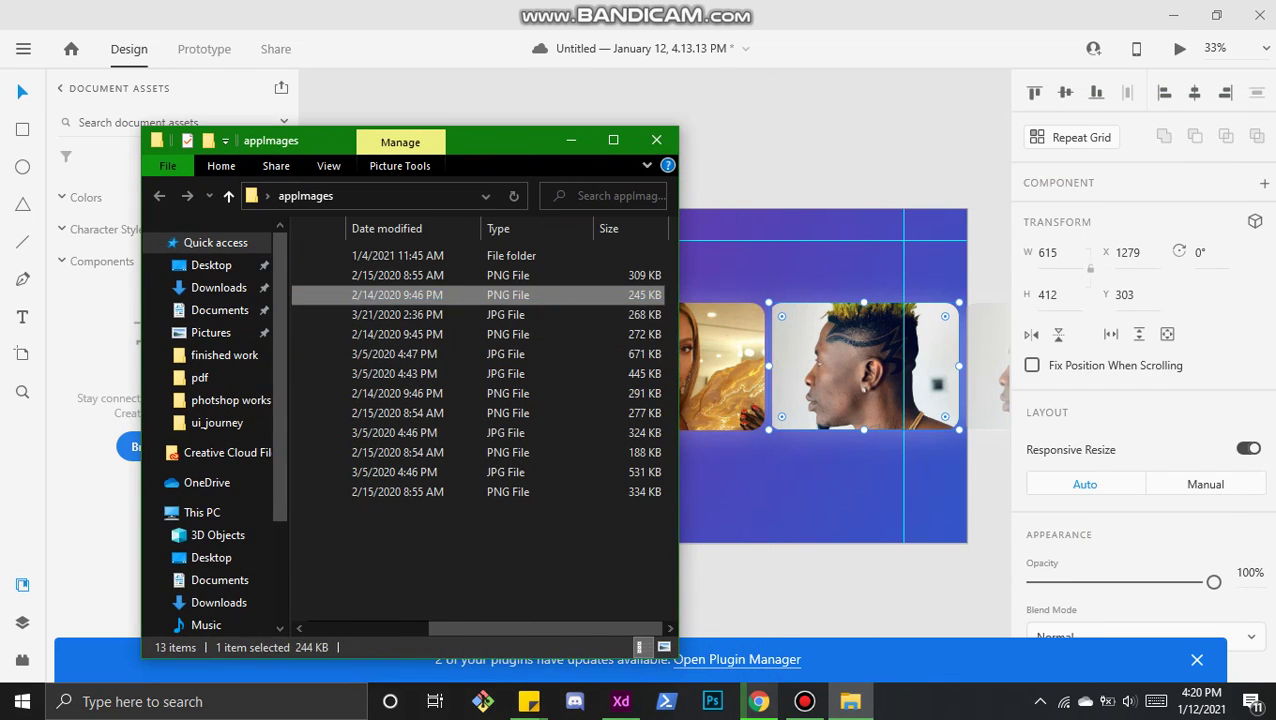
{"action": "left_click_drag", "start_coordinate": [670, 295], "coordinate": [832, 372]}
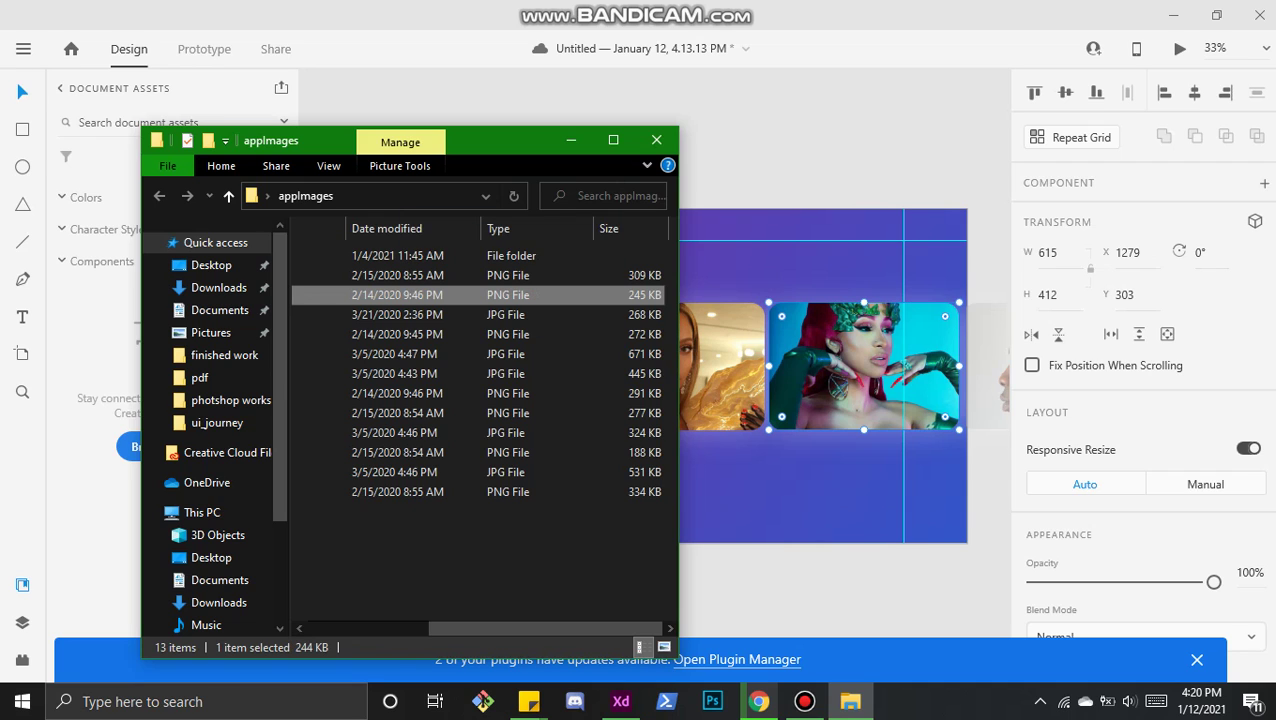
{"action": "left_click", "coordinate": [571, 140]}
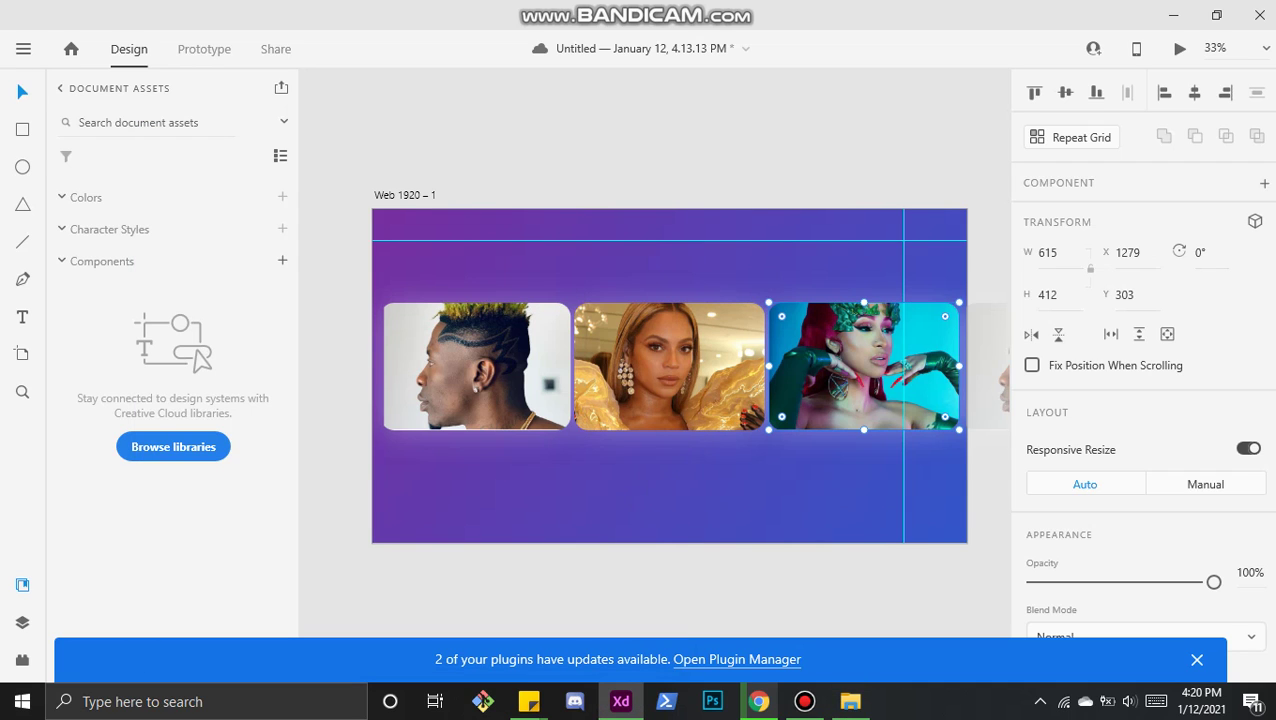
Step: Move the cardi image down inside the third card until its upper edge meets the card's upper edge
{"action": "double_click", "coordinate": [856, 372]}
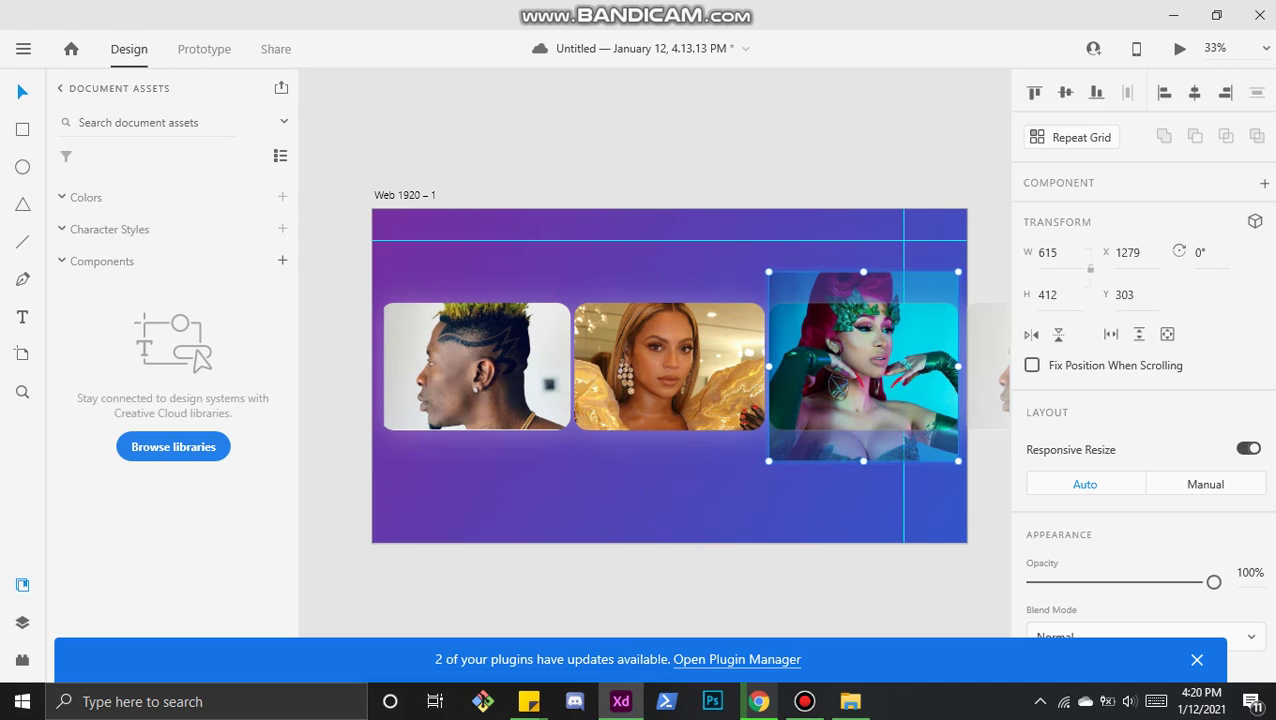
{"action": "key", "text": "Down"}
{"action": "key", "text": "Down"}
{"action": "key", "text": "Down"}
{"action": "key", "text": "Down"}
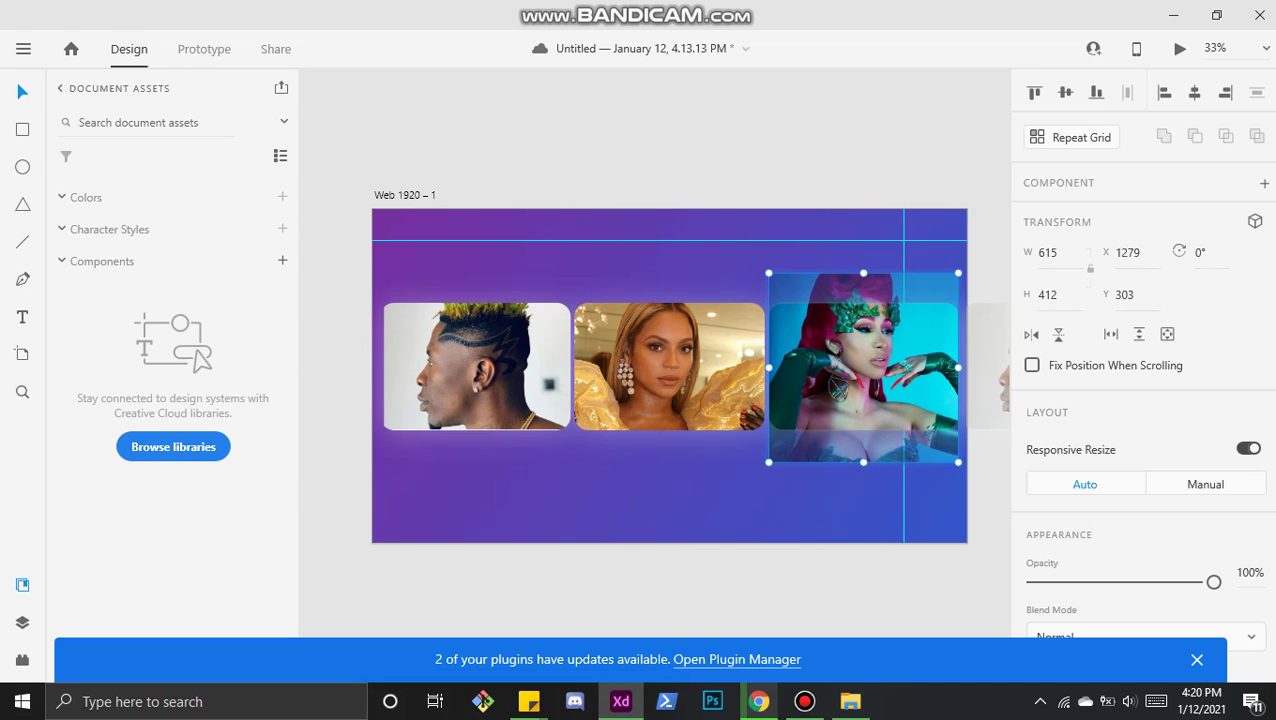
{"action": "key", "text": "Escape"}
{"action": "double_click", "coordinate": [856, 372]}
{"action": "mouse_move", "coordinate": [856, 372]}
{"action": "left_mouse_down"}
{"action": "mouse_move", "coordinate": [860, 402]}
{"action": "mouse_move", "coordinate": [865, 367]}
{"action": "left_mouse_up"}
{"action": "key", "text": "Escape"}
{"action": "key", "text": "Escape"}
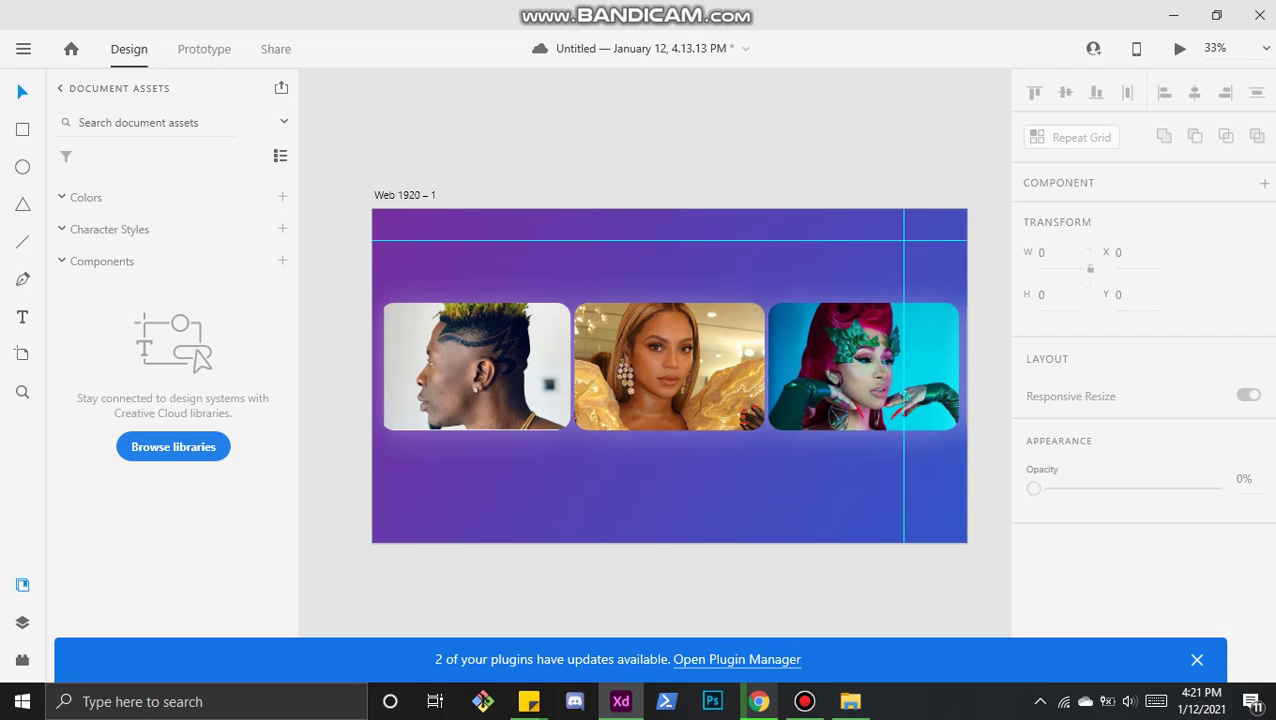
{"action": "left_click", "coordinate": [670, 367]}
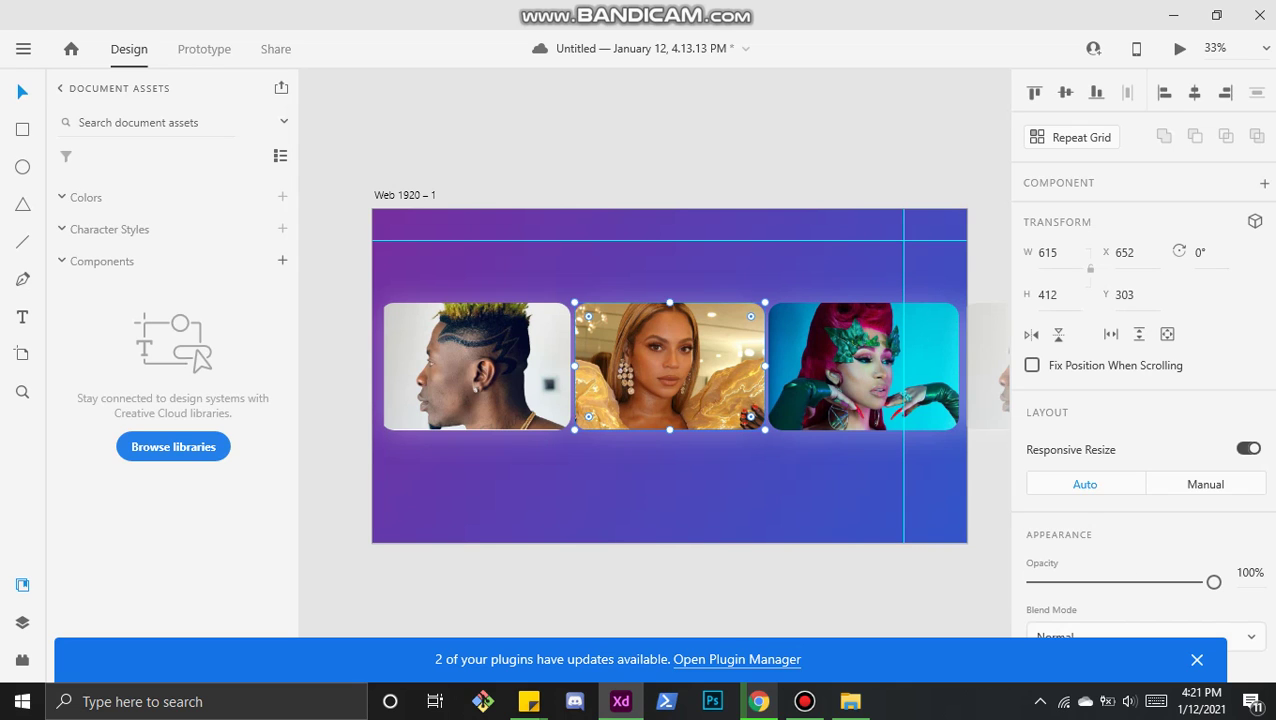
{"action": "key", "text": "Right"}
{"action": "key", "text": "Right"}
{"action": "key", "text": "Right"}
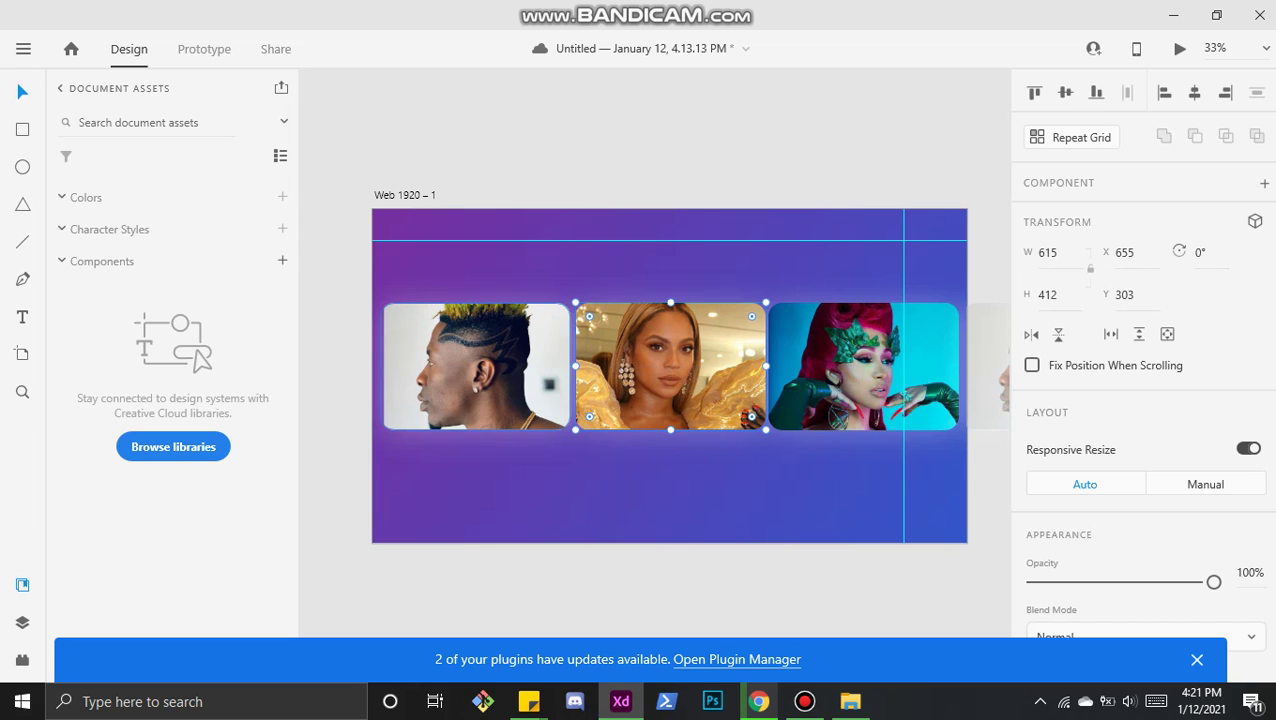
{"action": "key", "text": "Left"}
{"action": "key", "text": "Left"}
{"action": "key", "text": "Left"}
Step: Turn each of the three image cards into its own component
{"action": "left_click", "coordinate": [476, 367]}
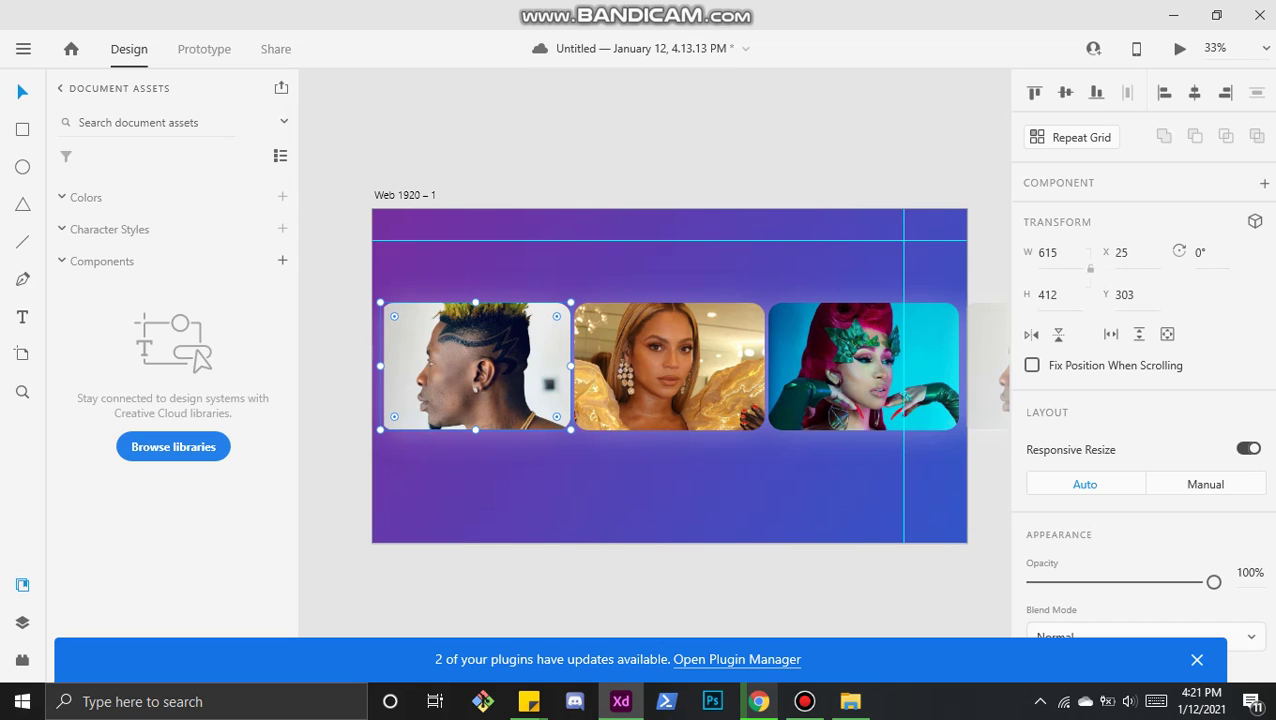
{"action": "key", "text": "ctrl+k"}
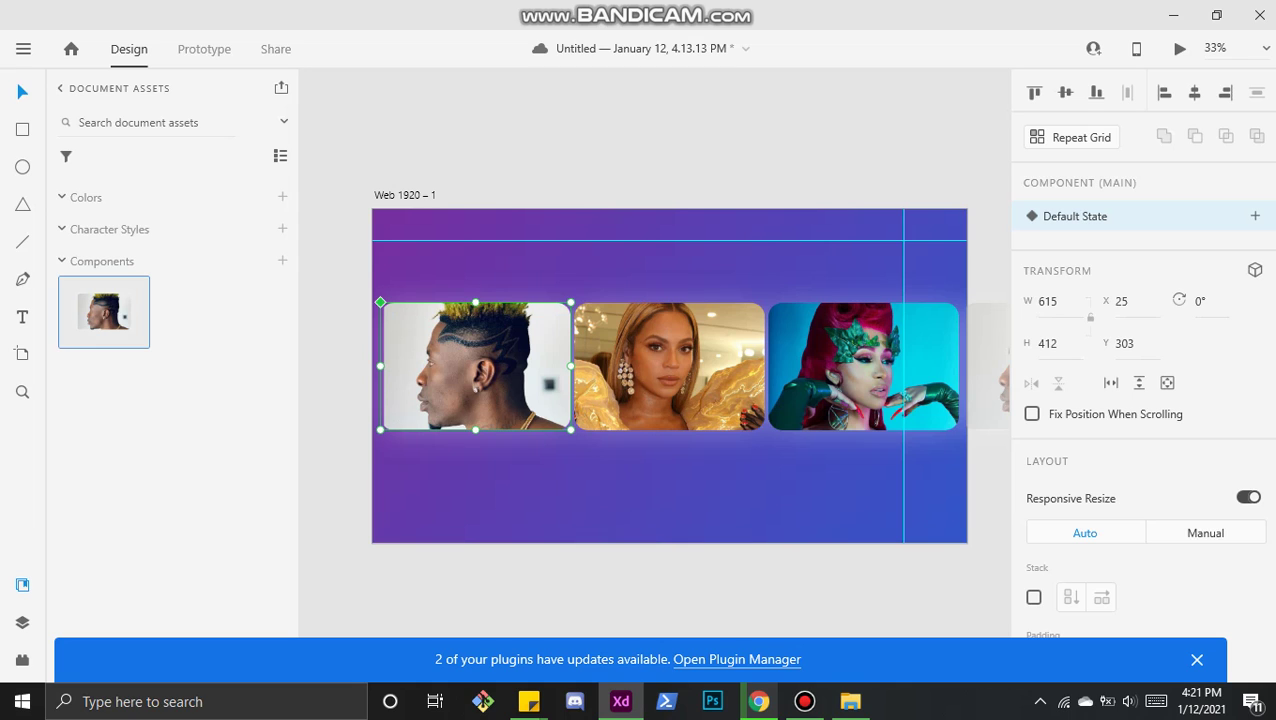
{"action": "left_click", "coordinate": [669, 366]}
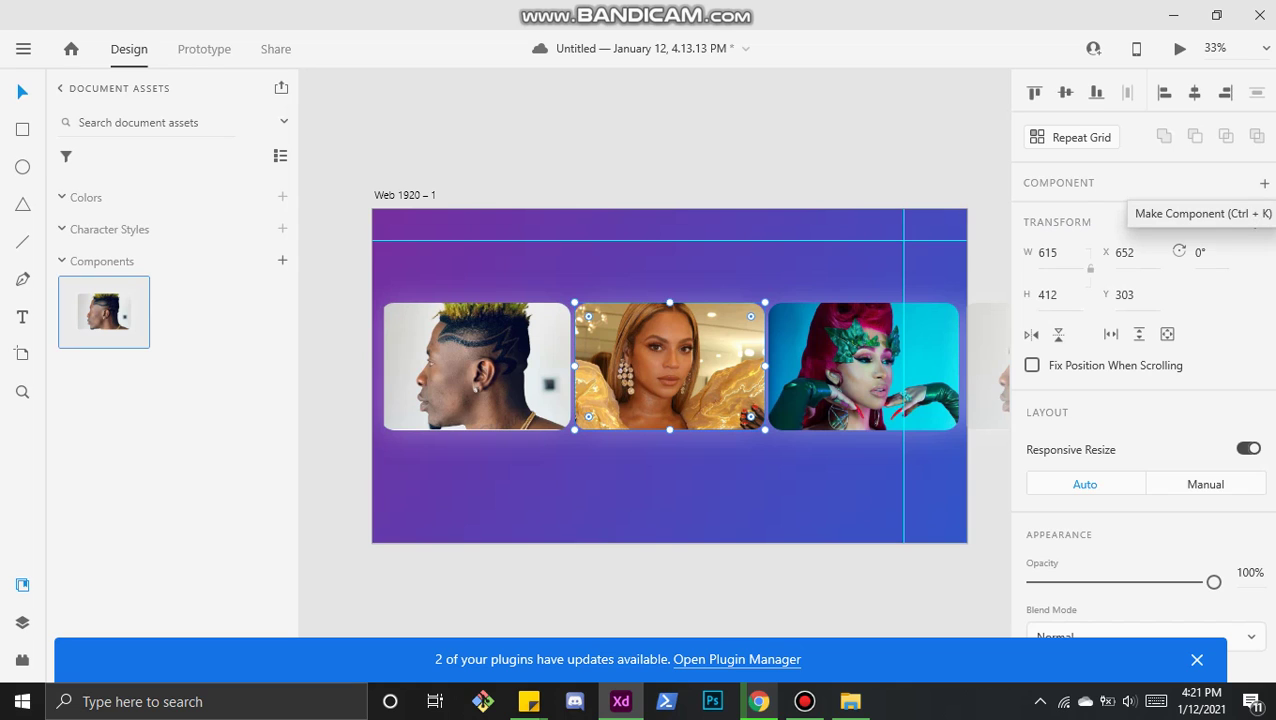
{"action": "left_click", "coordinate": [1264, 183]}
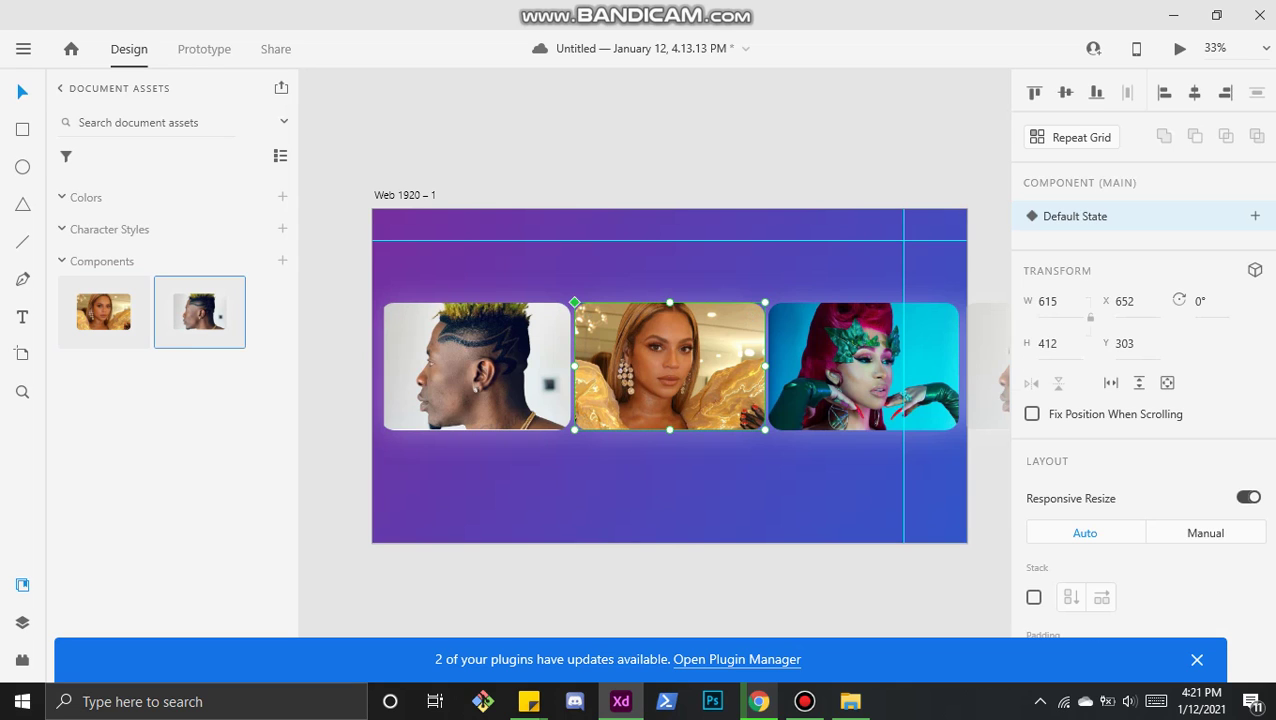
{"action": "left_click", "coordinate": [863, 366]}
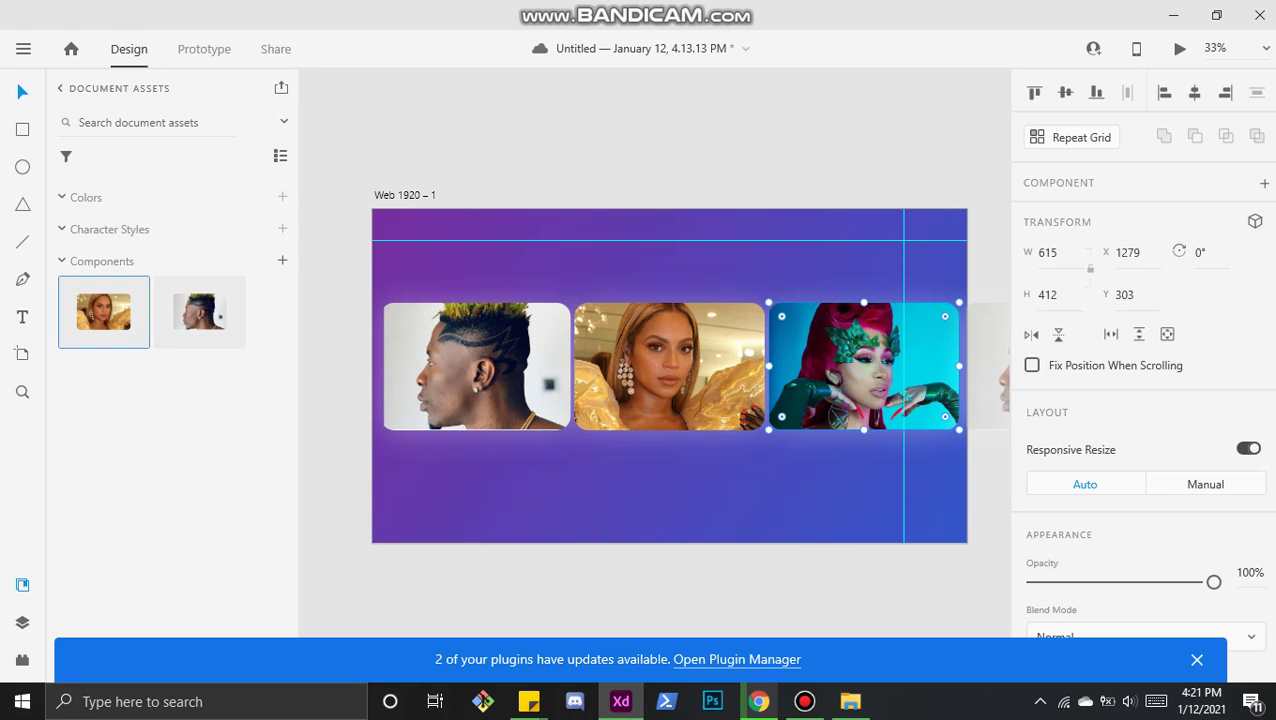
{"action": "key", "text": "ctrl+k"}
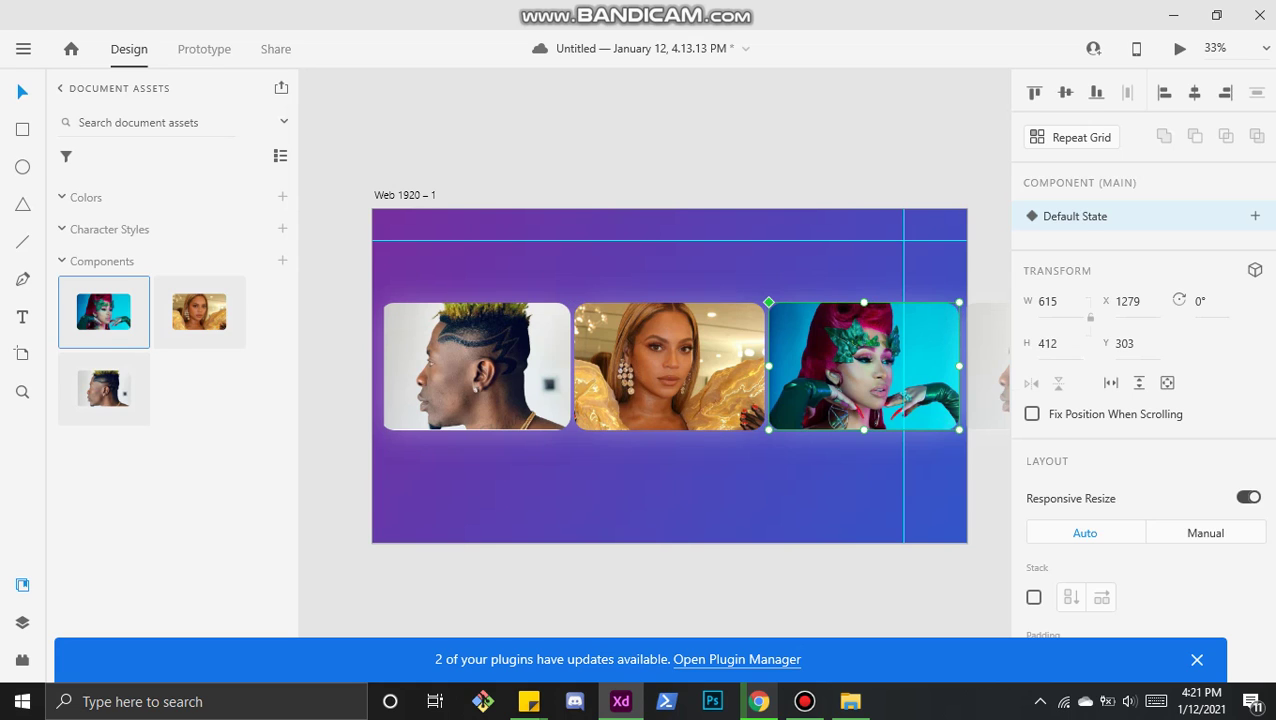
Step: Add a hover state to the first card's component and name it shatta-hover
{"action": "left_click", "coordinate": [548, 383]}
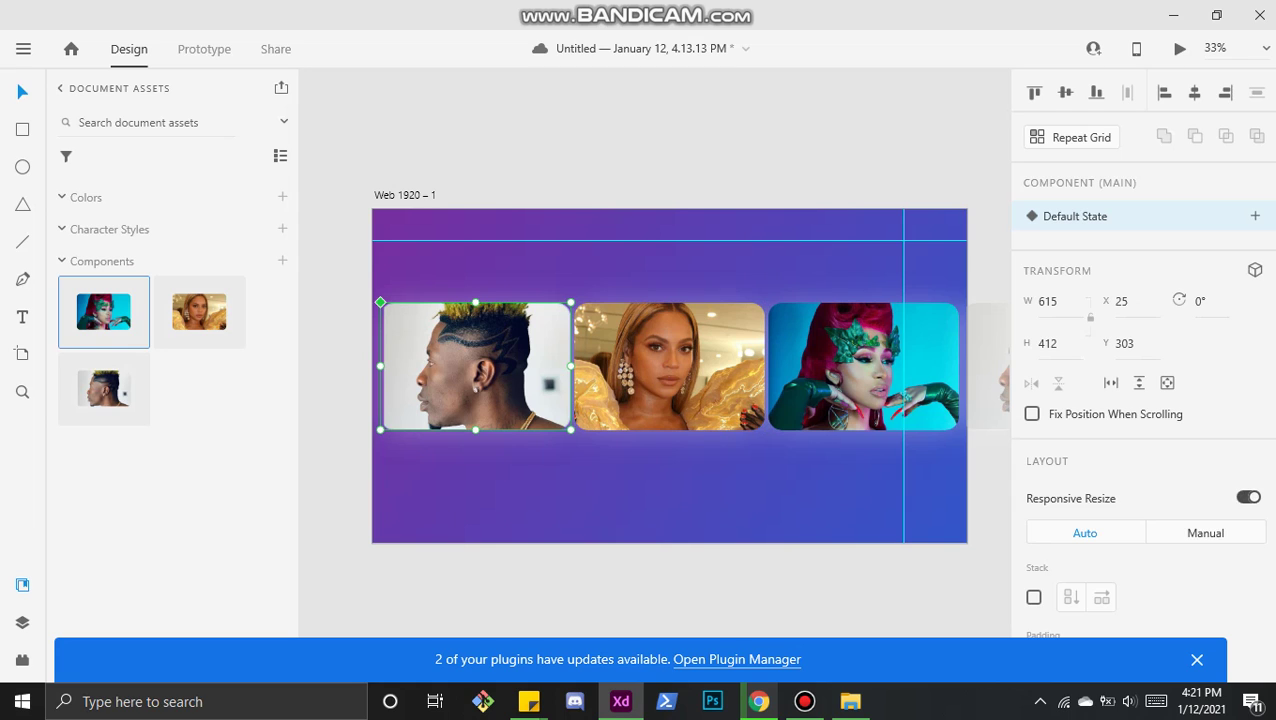
{"action": "left_click_drag", "start_coordinate": [548, 383], "coordinate": [548, 383]}
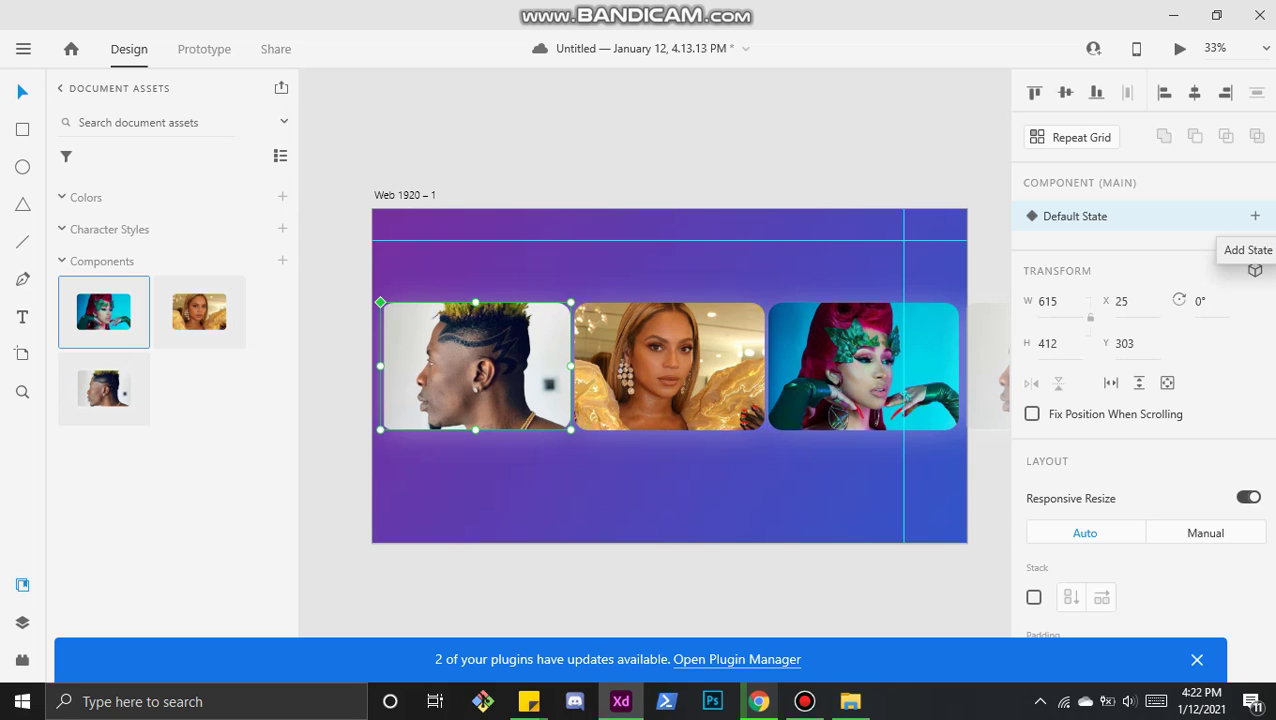
{"action": "left_click", "coordinate": [1255, 216]}
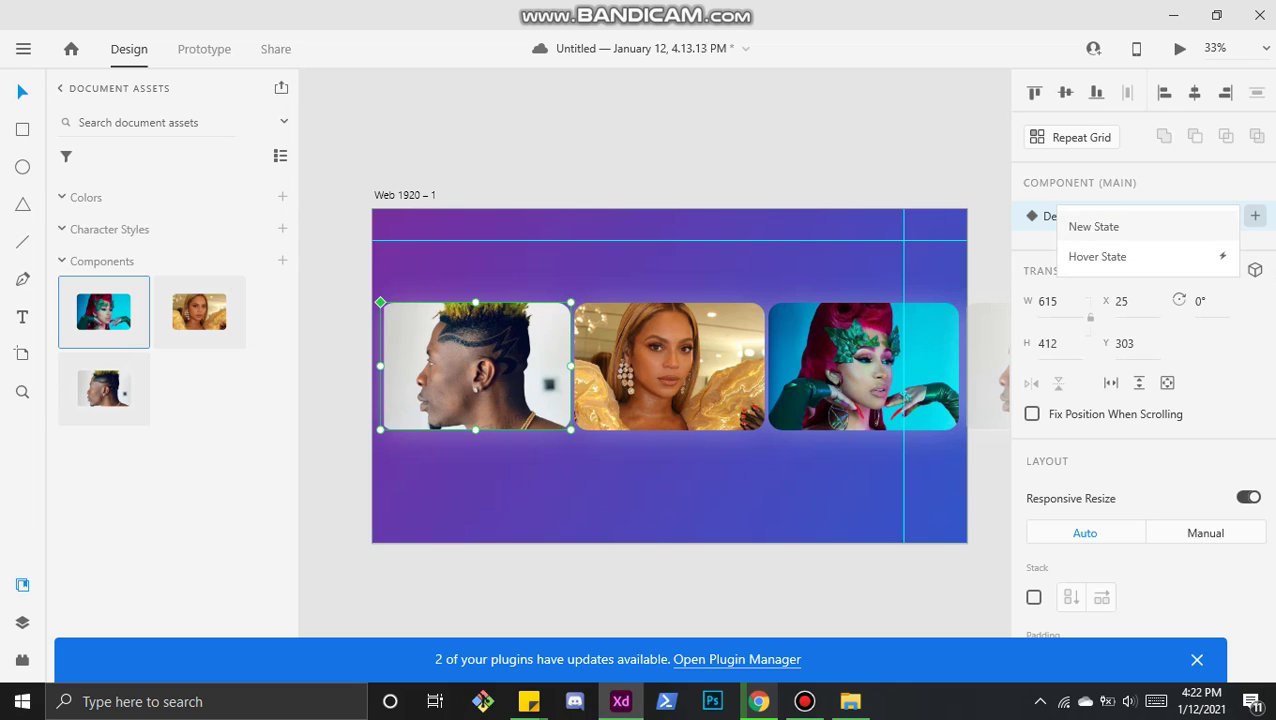
{"action": "left_click", "coordinate": [1147, 256]}
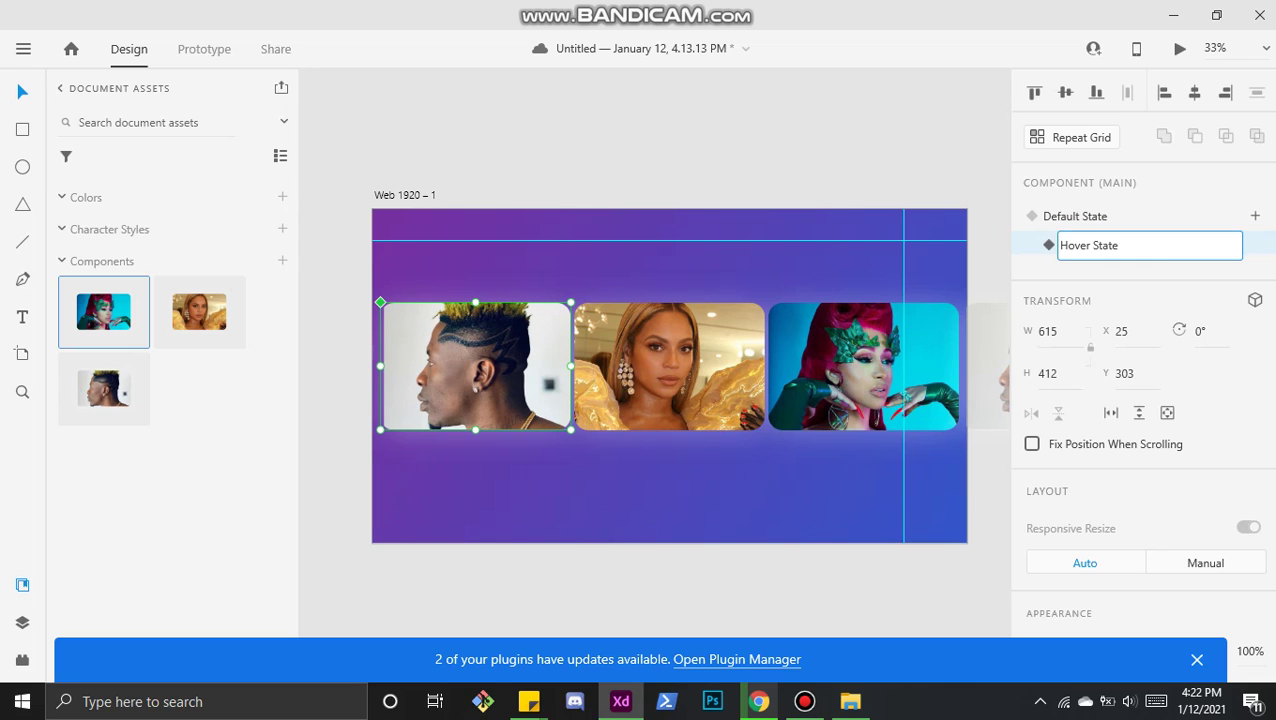
{"action": "left_click", "coordinate": [1119, 245]}
{"action": "key", "text": "BackSpace"}
{"action": "key", "text": "BackSpace"}
{"action": "key", "text": "BackSpace"}
{"action": "key", "text": "BackSpace"}
{"action": "key", "text": "BackSpace"}
{"action": "key", "text": "BackSpace"}
{"action": "key", "text": "BackSpace"}
{"action": "type", "text": "shatta-hovr"}
{"action": "key", "text": "Home"}
{"action": "type", "text": "e"}
{"action": "key", "text": "BackSpace"}
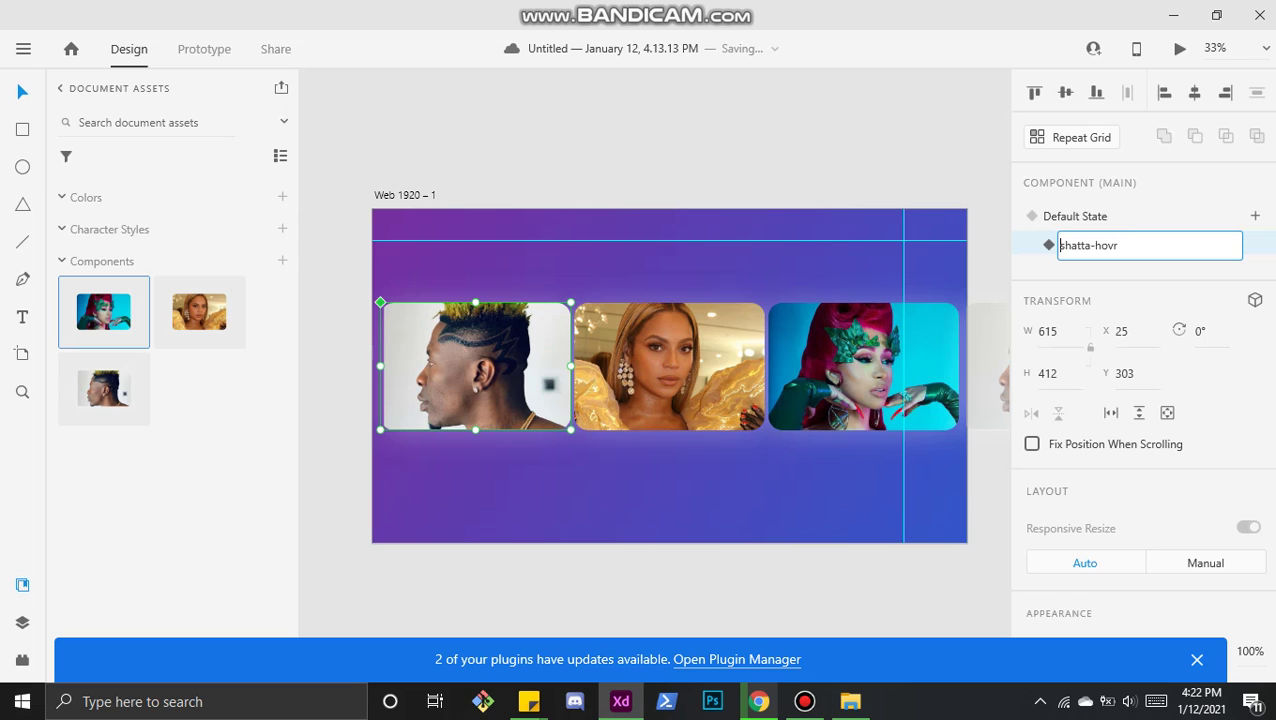
{"action": "key", "text": "End"}
{"action": "key", "text": "BackSpace"}
{"action": "type", "text": "er"}
{"action": "key", "text": "Return"}
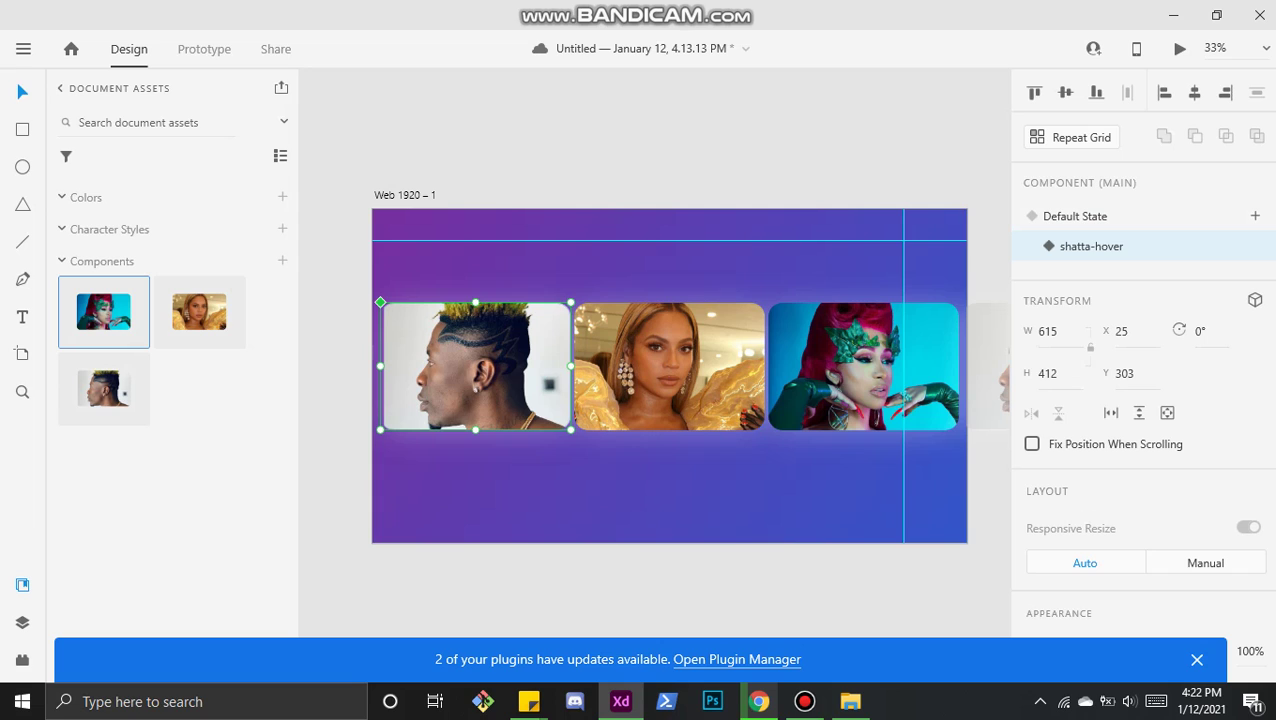
Step: Raise the card inside the first component's shatta-hover state to Y 183
{"action": "double_click", "coordinate": [475, 366]}
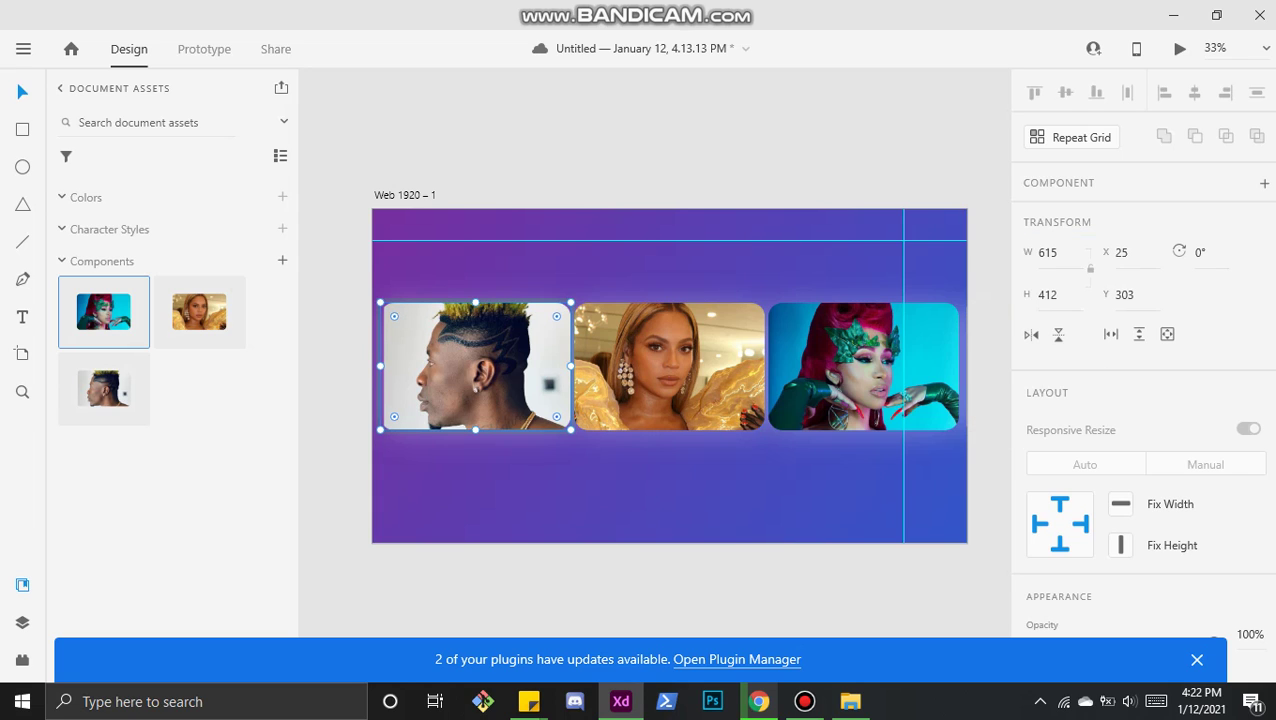
{"action": "key", "text": "Up"}
{"action": "key", "text": "Up"}
{"action": "key", "text": "Up"}
{"action": "key", "text": "Up"}
{"action": "key", "text": "Up"}
{"action": "key", "text": "Up"}
{"action": "key", "text": "Up"}
{"action": "key", "text": "Up"}
{"action": "key", "text": "Up"}
{"action": "key", "text": "Up"}
{"action": "key", "text": "Up"}
{"action": "key", "text": "Up"}
{"action": "key", "text": "Up"}
{"action": "key", "text": "Up"}
{"action": "key", "text": "Up"}
{"action": "key", "text": "Up"}
{"action": "key", "text": "Up"}
{"action": "key", "text": "Up"}
{"action": "key", "text": "Up"}
{"action": "key", "text": "Up"}
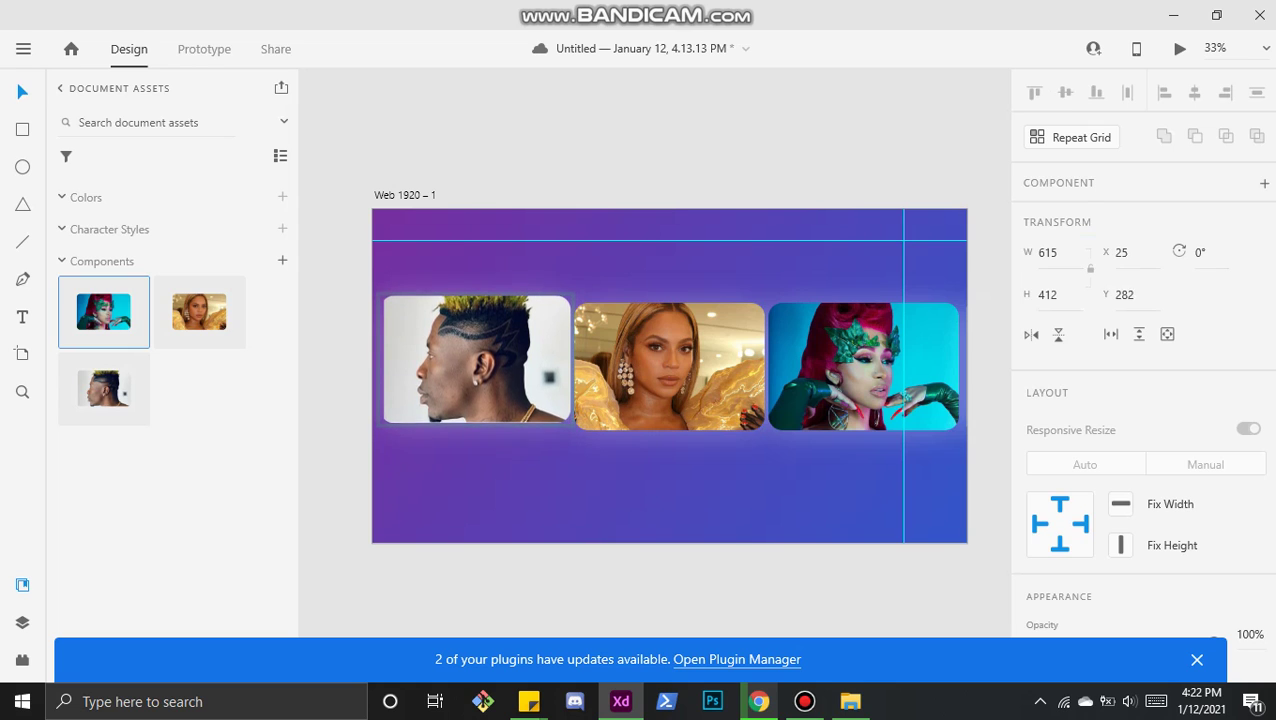
{"action": "key", "text": "Up"}
{"action": "key", "text": "Up"}
{"action": "key", "text": "Up"}
{"action": "key", "text": "Up"}
{"action": "key", "text": "Up"}
{"action": "key", "text": "Up"}
{"action": "key", "text": "Up"}
{"action": "key", "text": "Up"}
{"action": "key", "text": "Up"}
{"action": "key", "text": "Up"}
{"action": "key", "text": "Up"}
{"action": "key", "text": "Up"}
{"action": "key", "text": "Up"}
{"action": "key", "text": "Up"}
{"action": "key", "text": "Up"}
{"action": "key", "text": "Up"}
{"action": "key", "text": "Up"}
{"action": "key", "text": "Up"}
{"action": "key", "text": "Up"}
{"action": "key", "text": "Up"}
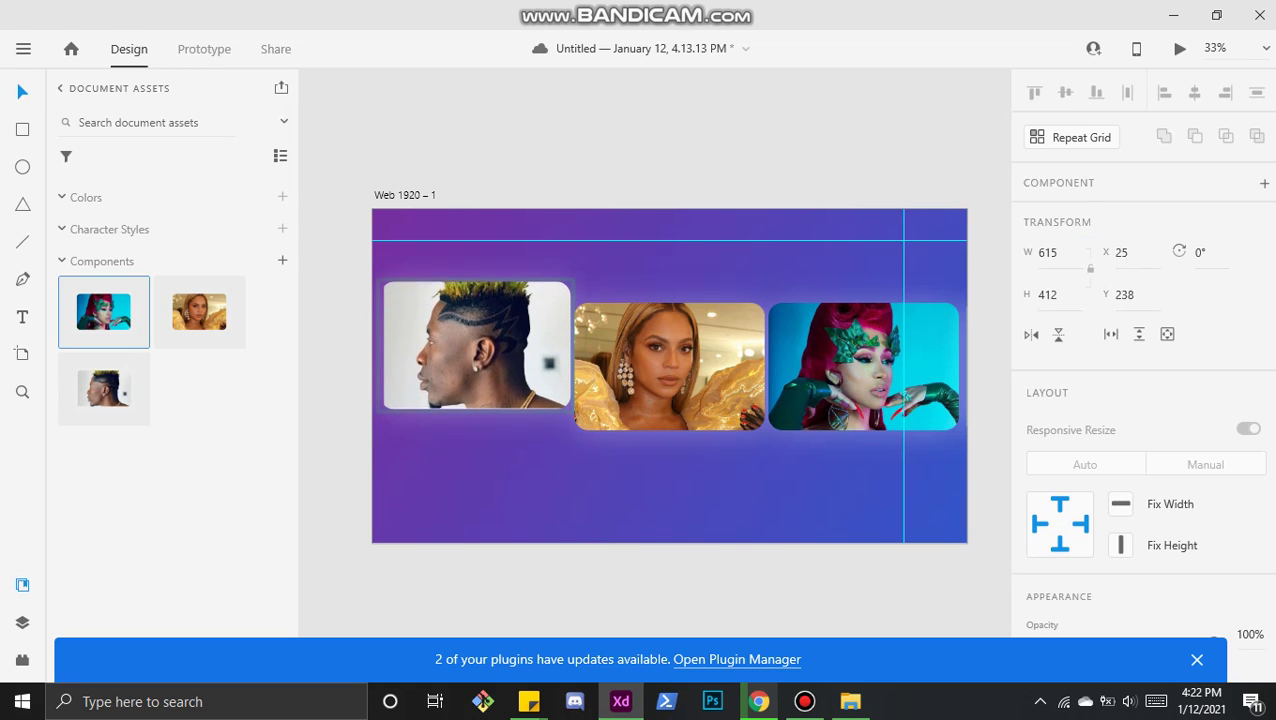
{"action": "key", "text": "Up"}
{"action": "key", "text": "Up"}
{"action": "key", "text": "Up"}
{"action": "key", "text": "Up"}
{"action": "key", "text": "Up"}
{"action": "key", "text": "Up"}
{"action": "key", "text": "Up"}
{"action": "key", "text": "Up"}
{"action": "key", "text": "Up"}
{"action": "key", "text": "Up"}
{"action": "key", "text": "Up"}
{"action": "key", "text": "Up"}
{"action": "key", "text": "Up"}
{"action": "key", "text": "Up"}
{"action": "key", "text": "Up"}
{"action": "key", "text": "Up"}
{"action": "key", "text": "Up"}
{"action": "key", "text": "Up"}
{"action": "key", "text": "Up"}
{"action": "key", "text": "Up"}
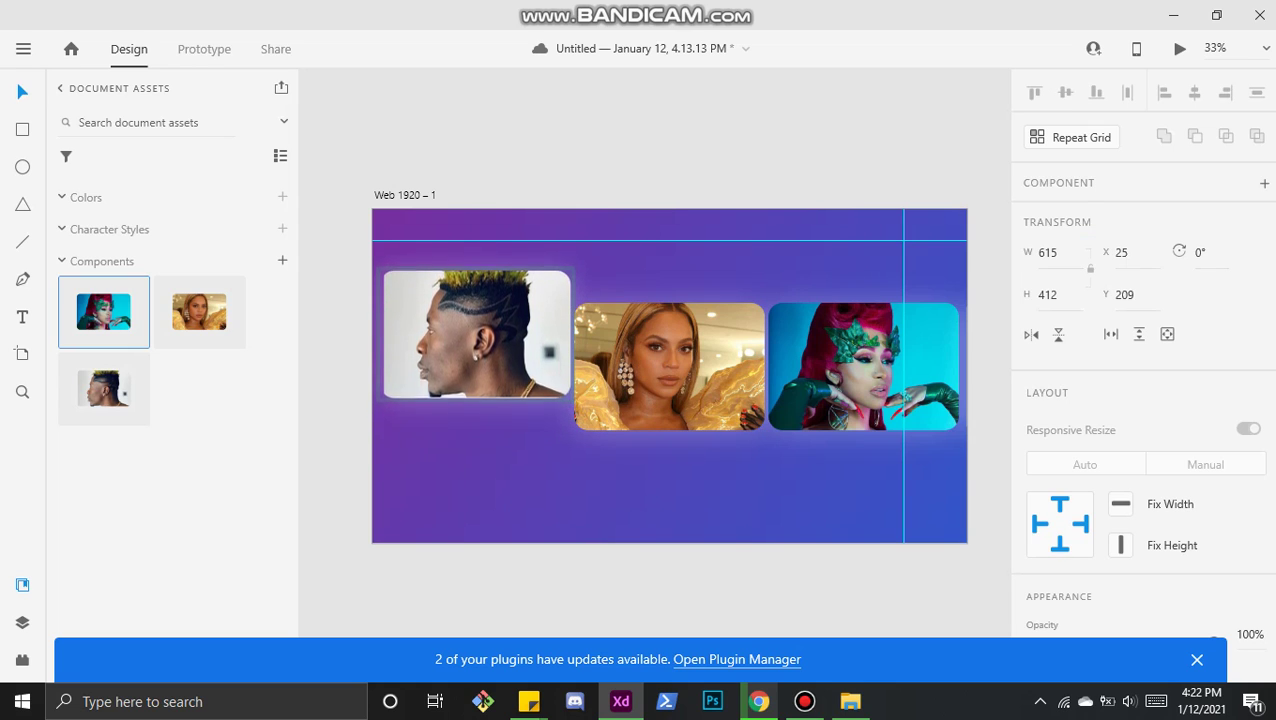
{"action": "key", "text": "Up"}
{"action": "key", "text": "Up"}
{"action": "key", "text": "Up"}
{"action": "key", "text": "Up"}
{"action": "key", "text": "Up"}
{"action": "key", "text": "Up"}
{"action": "key", "text": "Up"}
{"action": "key", "text": "Up"}
{"action": "key", "text": "Up"}
{"action": "key", "text": "Up"}
{"action": "key", "text": "Up"}
{"action": "key", "text": "Up"}
{"action": "key", "text": "Up"}
{"action": "key", "text": "Up"}
{"action": "key", "text": "Up"}
{"action": "key", "text": "Up"}
{"action": "key", "text": "Up"}
{"action": "key", "text": "Up"}
{"action": "key", "text": "Up"}
{"action": "key", "text": "Up"}
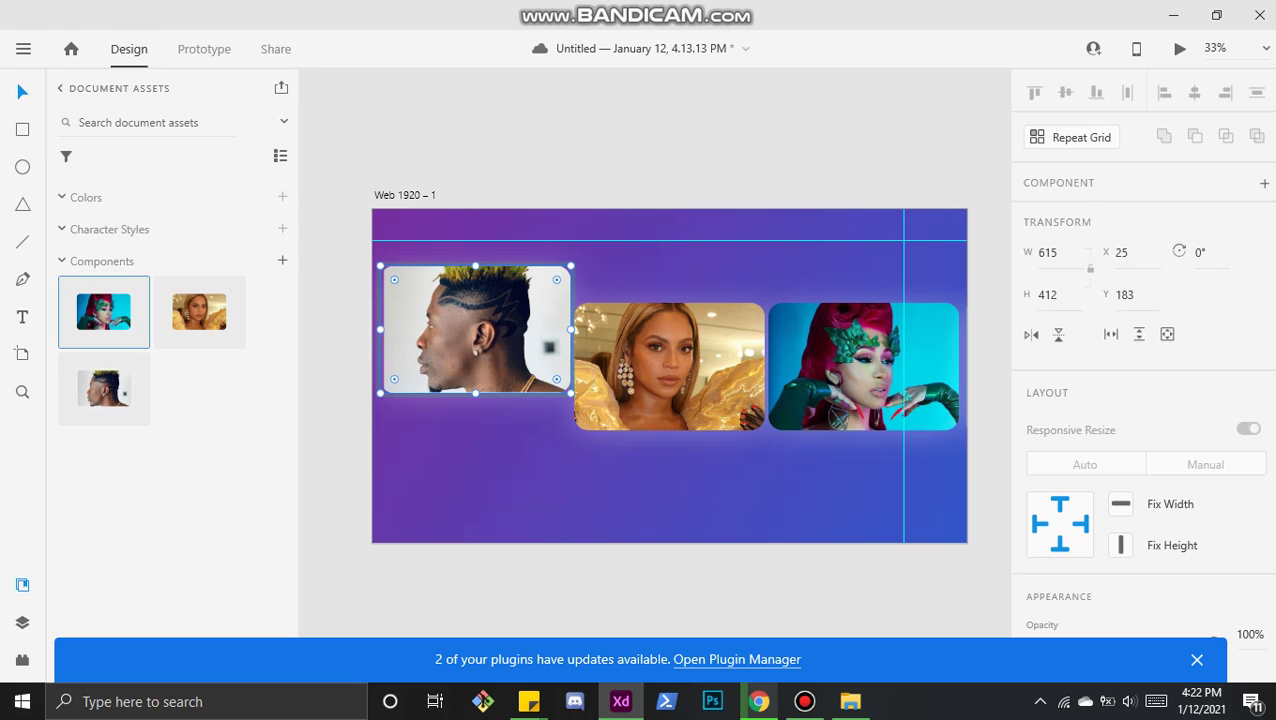
Step: Switch the first card repeatedly between Default State and shatta-hover to compare its two positions
{"action": "left_click", "coordinate": [646, 372]}
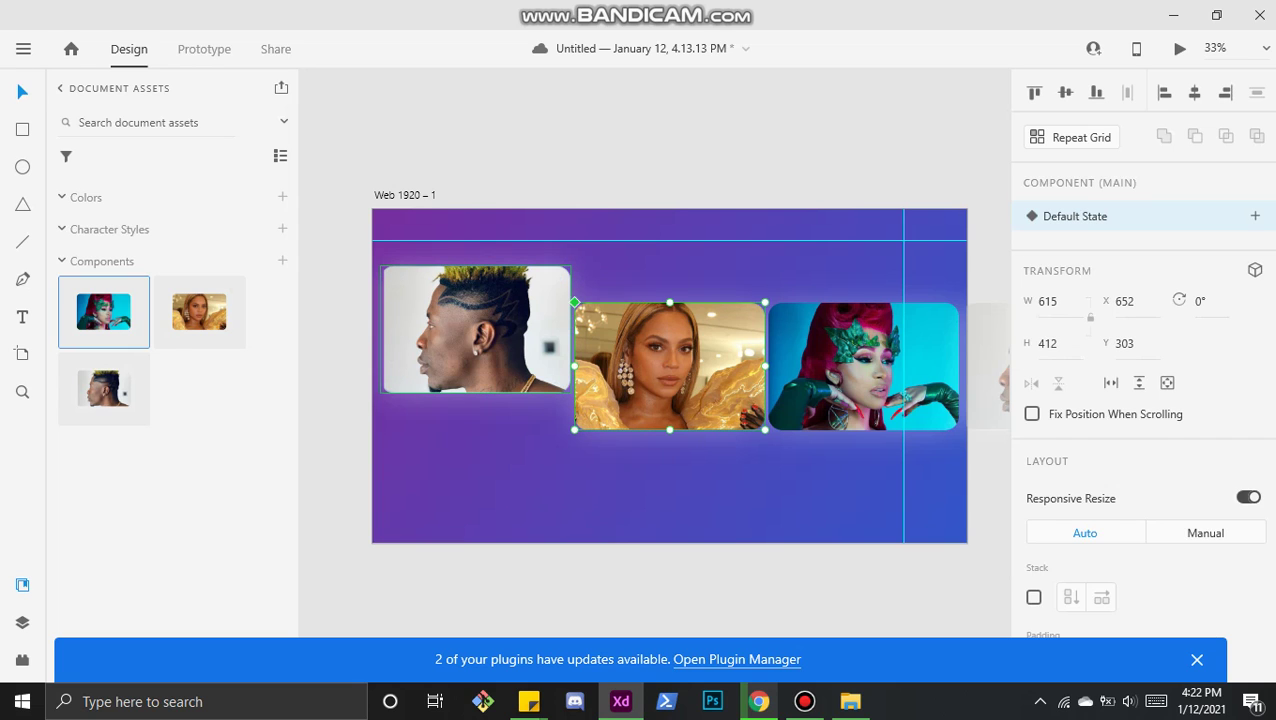
{"action": "left_click", "coordinate": [476, 330]}
{"action": "left_click", "coordinate": [1075, 216]}
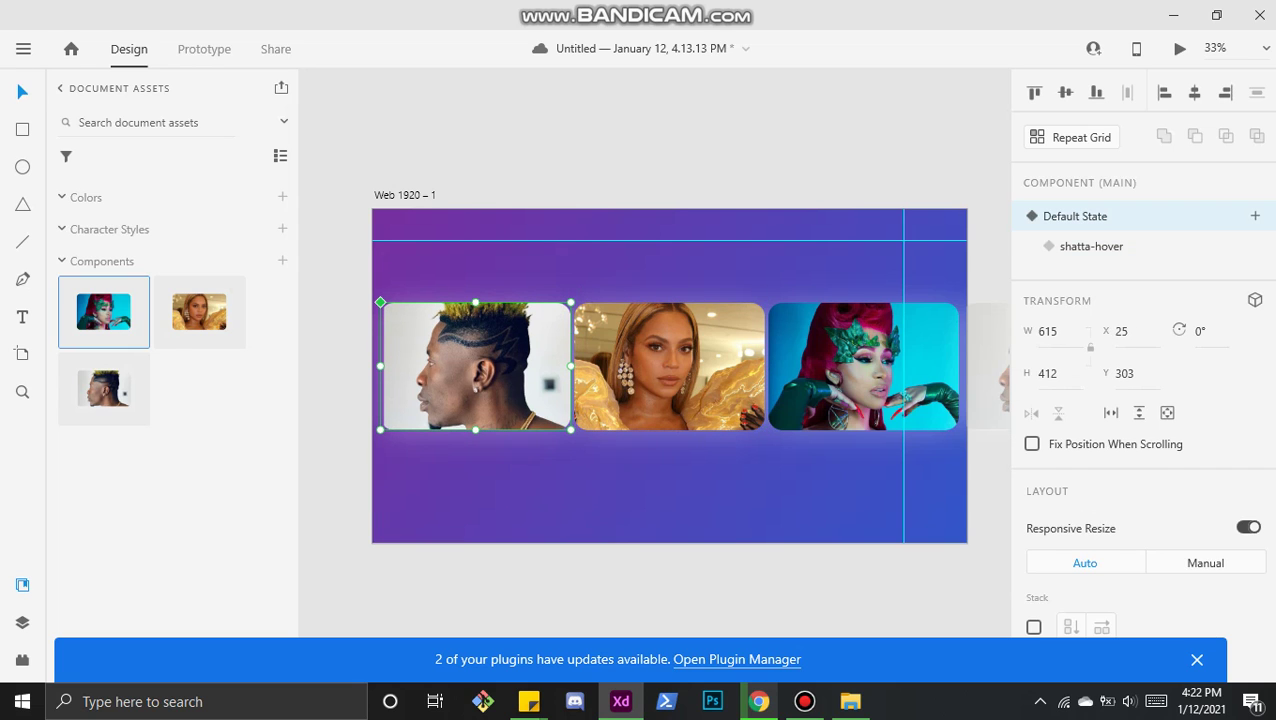
{"action": "left_click", "coordinate": [1091, 247]}
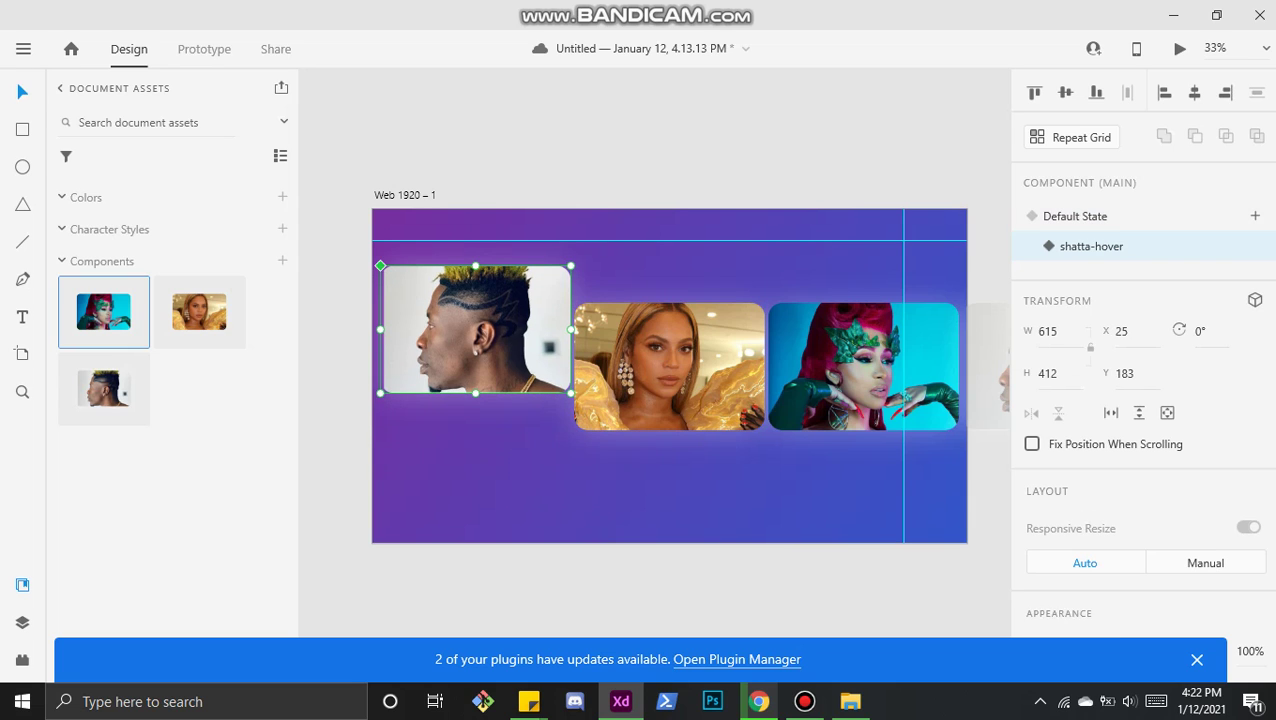
{"action": "left_click", "coordinate": [1075, 216]}
{"action": "left_click", "coordinate": [1091, 246]}
{"action": "left_click", "coordinate": [1075, 216]}
{"action": "left_click", "coordinate": [1091, 246]}
{"action": "left_click", "coordinate": [1075, 216]}
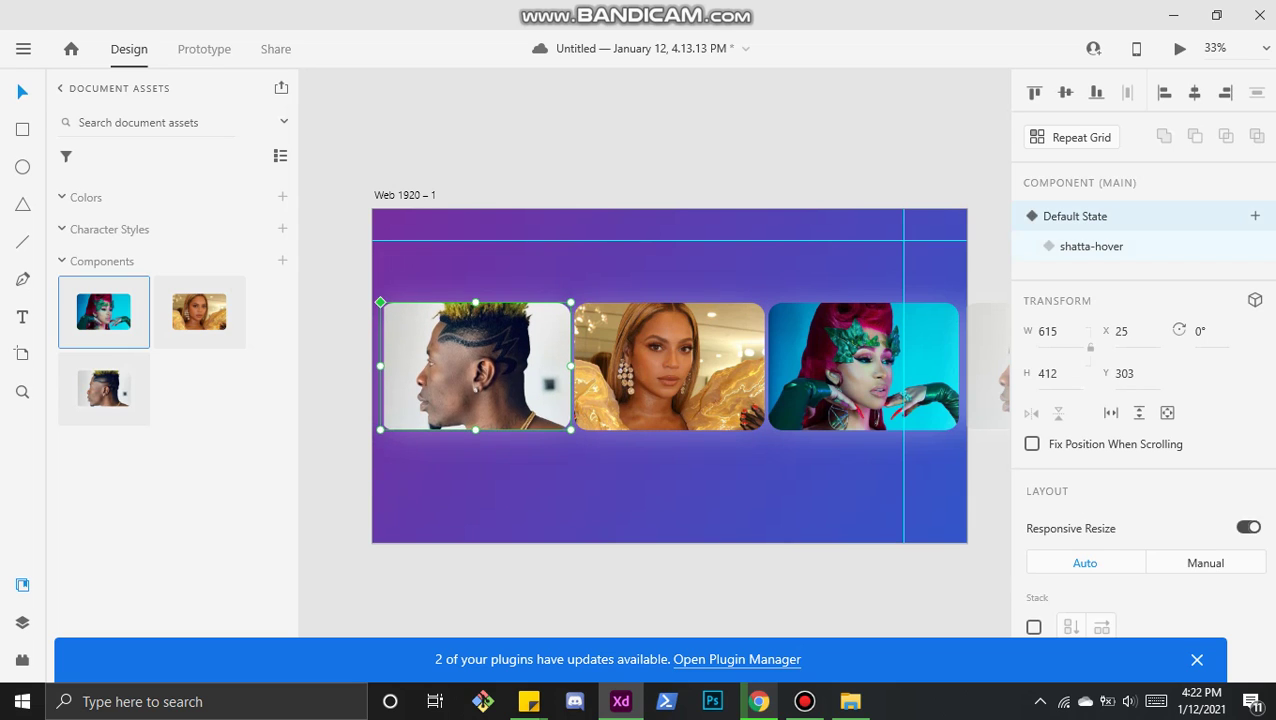
{"action": "left_click", "coordinate": [1091, 246]}
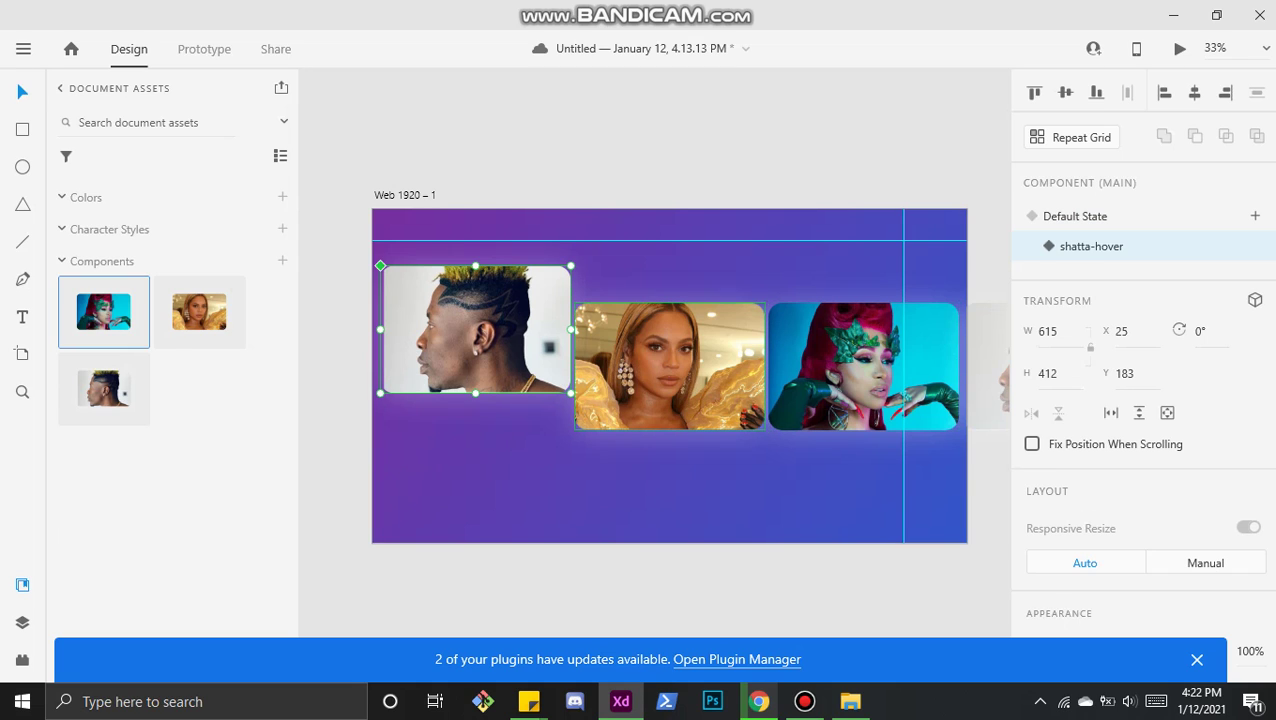
Step: Add a hover state to the middle card's component and name it beyonce-hover
{"action": "left_click", "coordinate": [681, 366]}
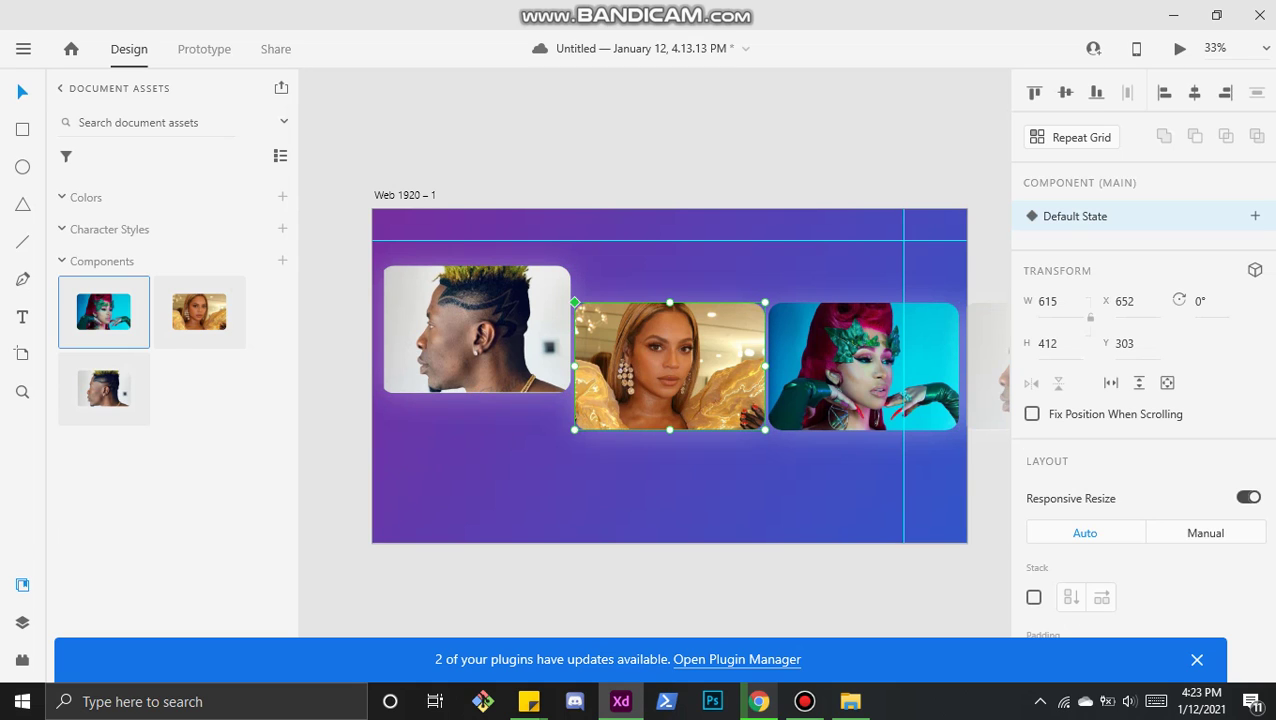
{"action": "left_click", "coordinate": [1255, 216]}
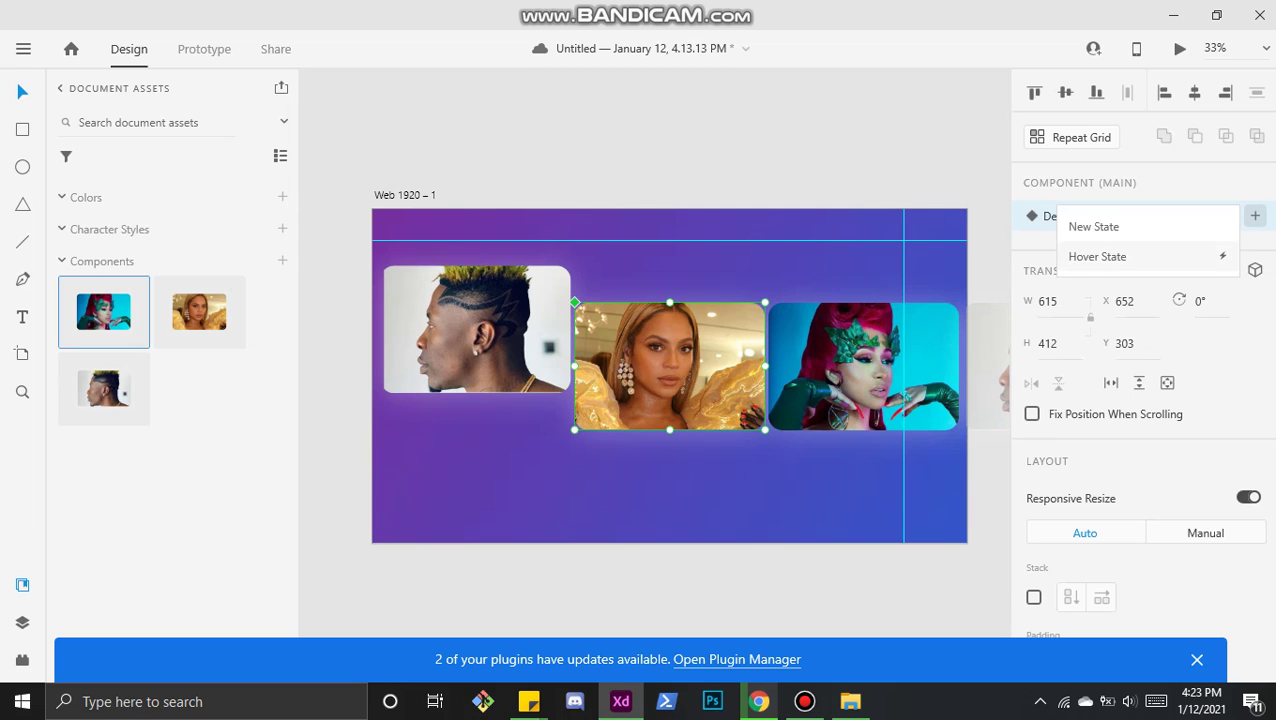
{"action": "left_click", "coordinate": [1097, 256]}
{"action": "key", "text": "Delete"}
{"action": "key", "text": "Delete"}
{"action": "key", "text": "Delete"}
{"action": "key", "text": "Delete"}
{"action": "key", "text": "Delete"}
{"action": "key", "text": "Delete"}
{"action": "key", "text": "Delete"}
{"action": "key", "text": "Delete"}
{"action": "key", "text": "Delete"}
{"action": "key", "text": "Delete"}
{"action": "key", "text": "Delete"}
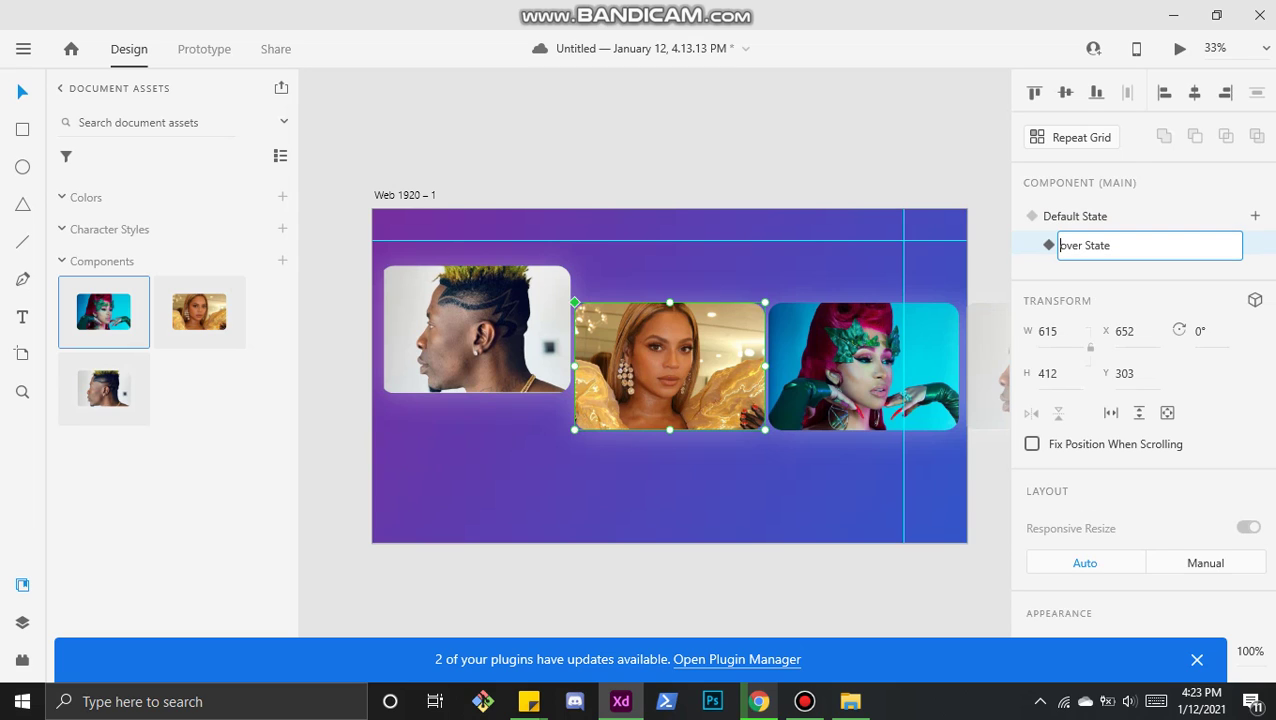
{"action": "type", "text": "beyonce-hover"}
{"action": "key", "text": "Return"}
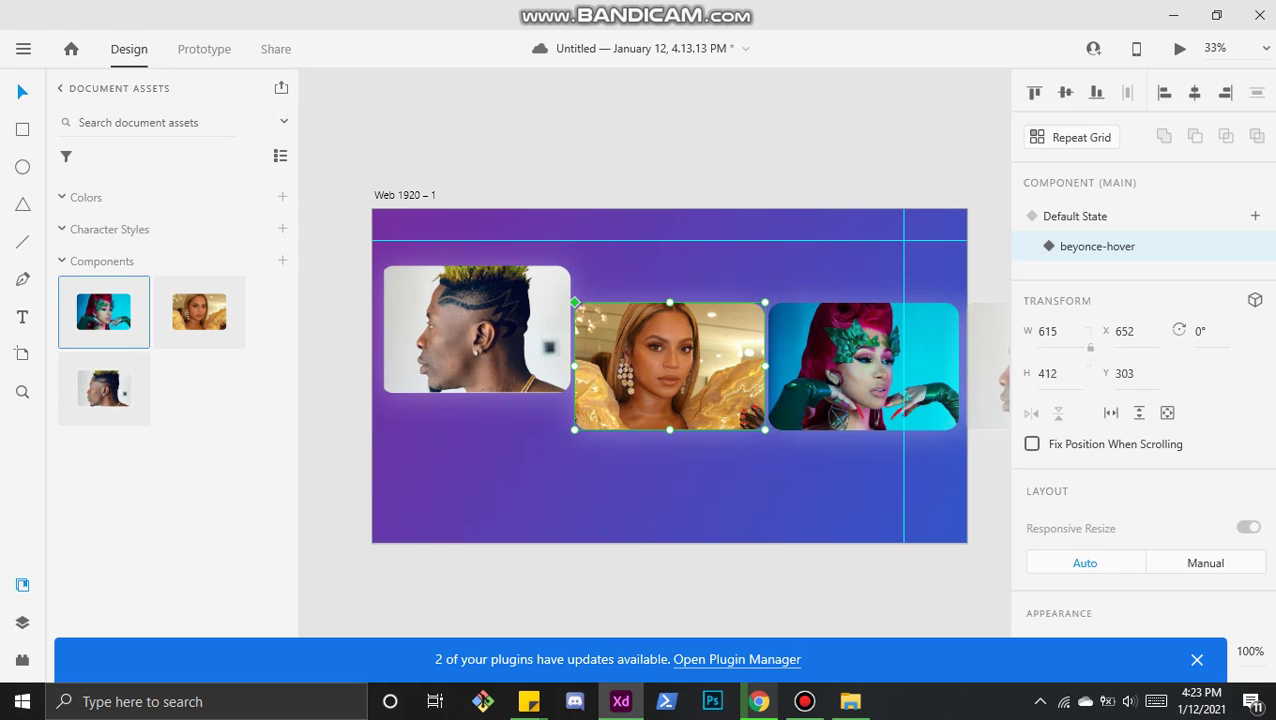
Step: Raise the card inside the middle component's beyonce-hover state to X 653, Y 185
{"action": "double_click", "coordinate": [670, 367]}
{"action": "left_click_drag", "start_coordinate": [670, 367], "coordinate": [670, 333]}
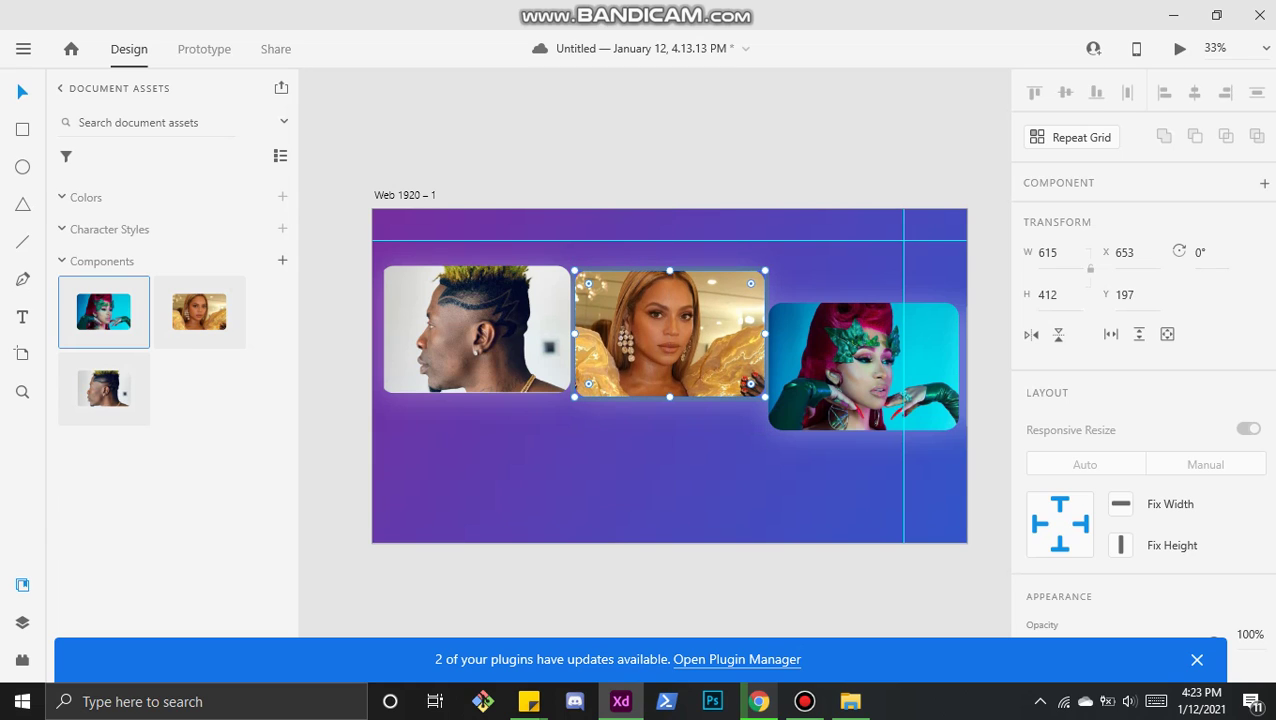
{"action": "key", "text": "Up"}
{"action": "key", "text": "Up"}
{"action": "key", "text": "Up"}
{"action": "key", "text": "Up"}
{"action": "key", "text": "Up"}
{"action": "key", "text": "Up"}
{"action": "key", "text": "Up"}
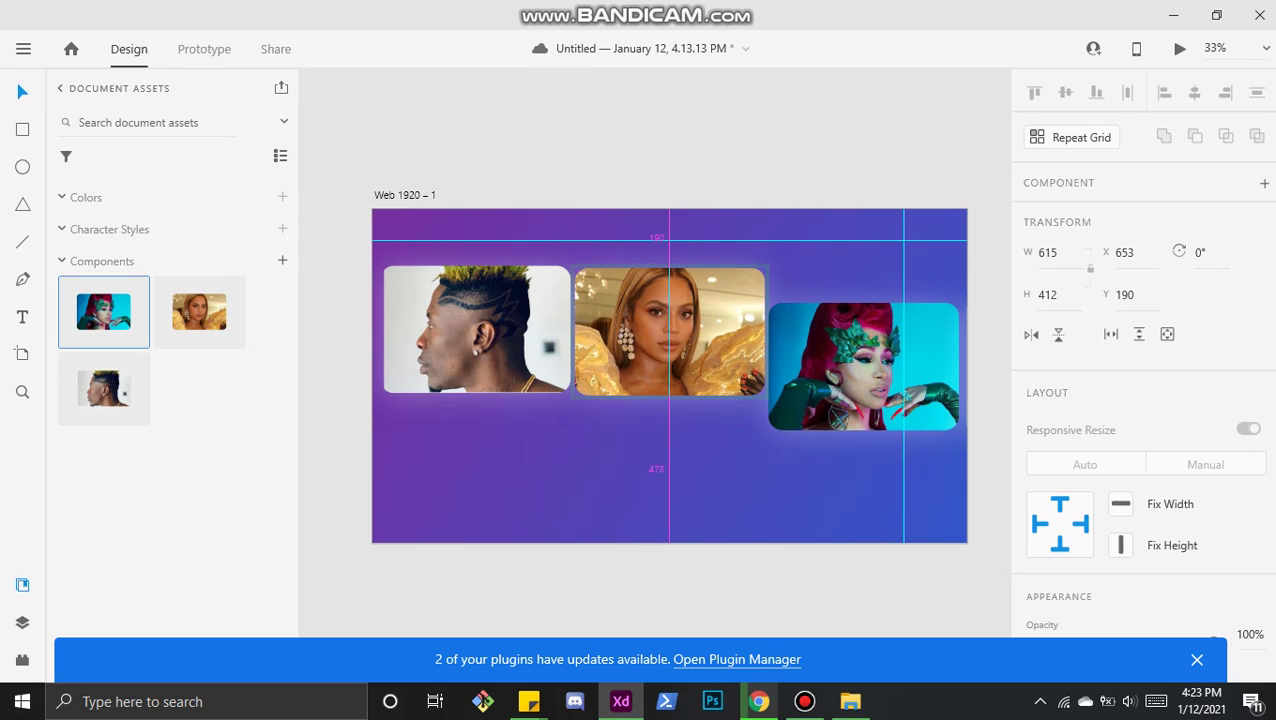
{"action": "left_click_drag", "start_coordinate": [625, 340], "coordinate": [625, 338]}
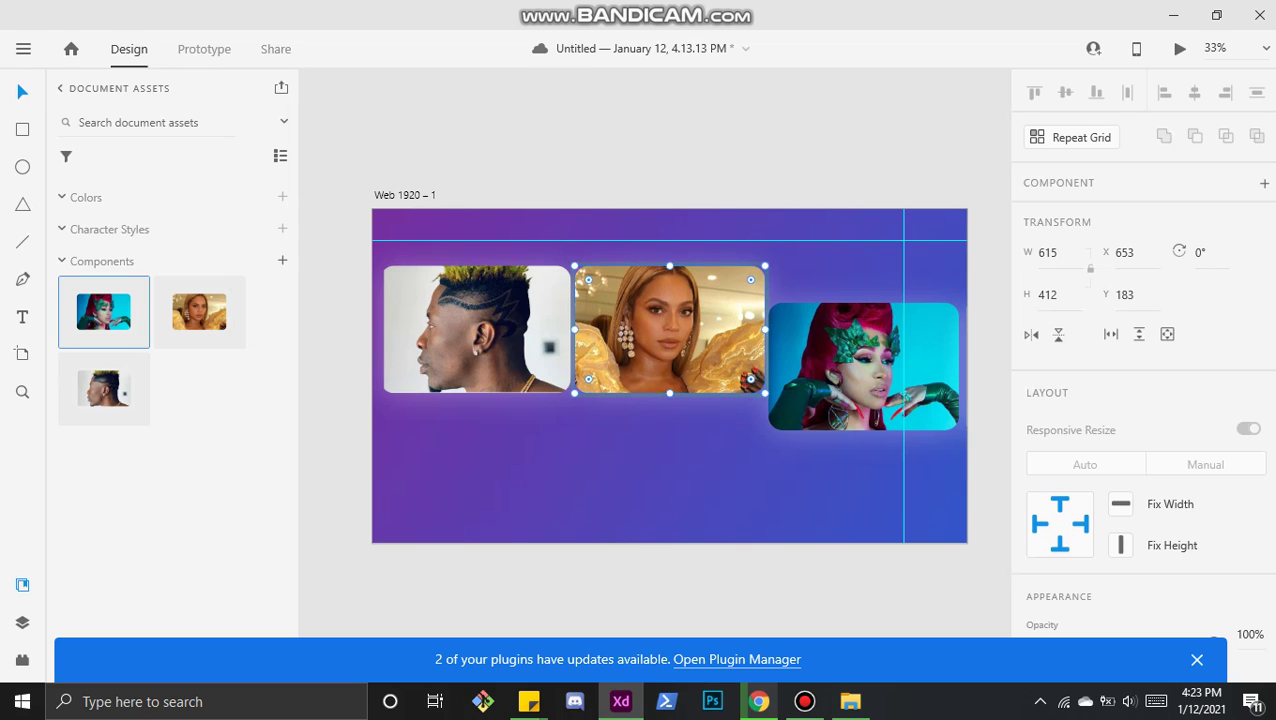
{"action": "key", "text": "Down"}
{"action": "key", "text": "Down"}
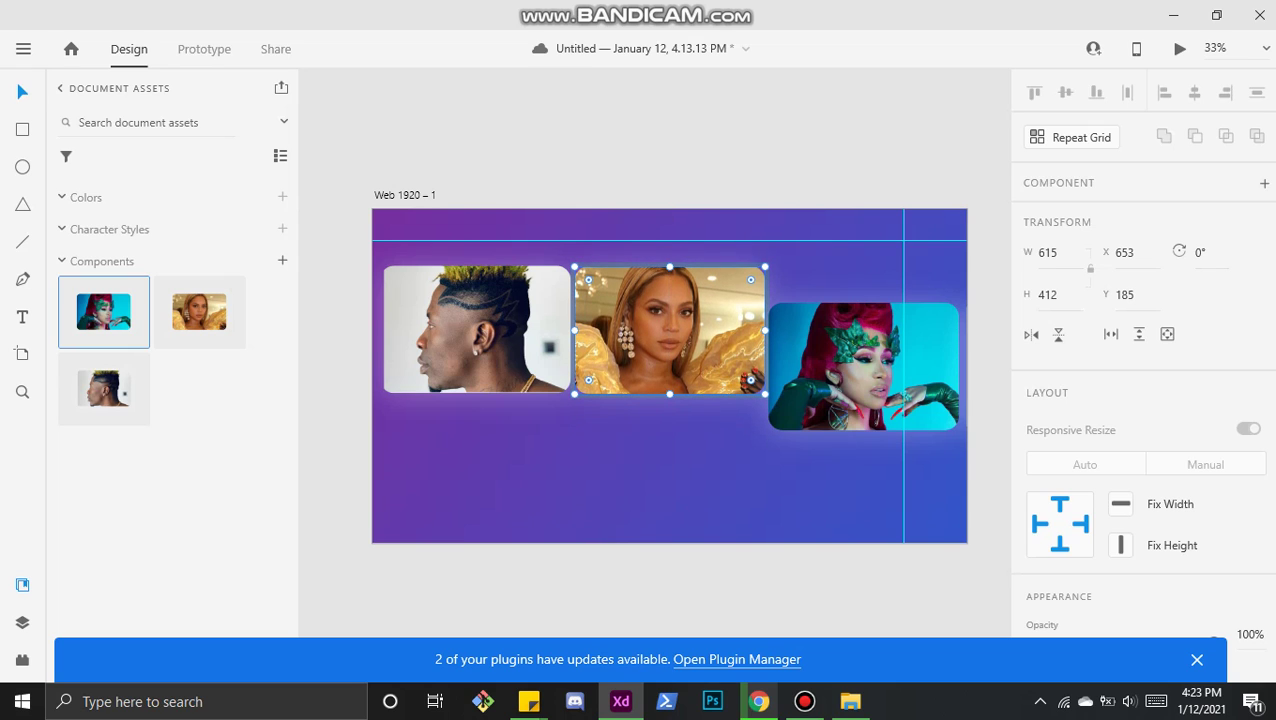
Step: Compare the middle card's beyonce-hover state with its Default State and leave it on Default State
{"action": "left_click", "coordinate": [864, 366]}
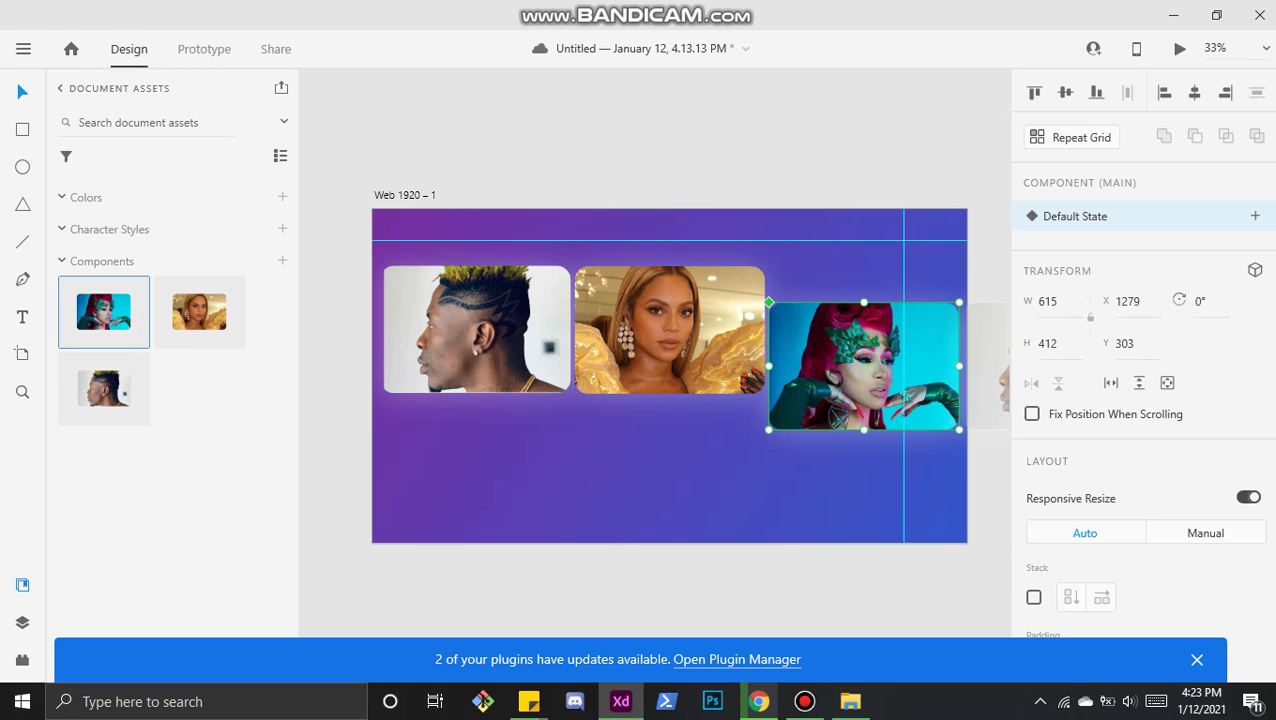
{"action": "left_click", "coordinate": [670, 330]}
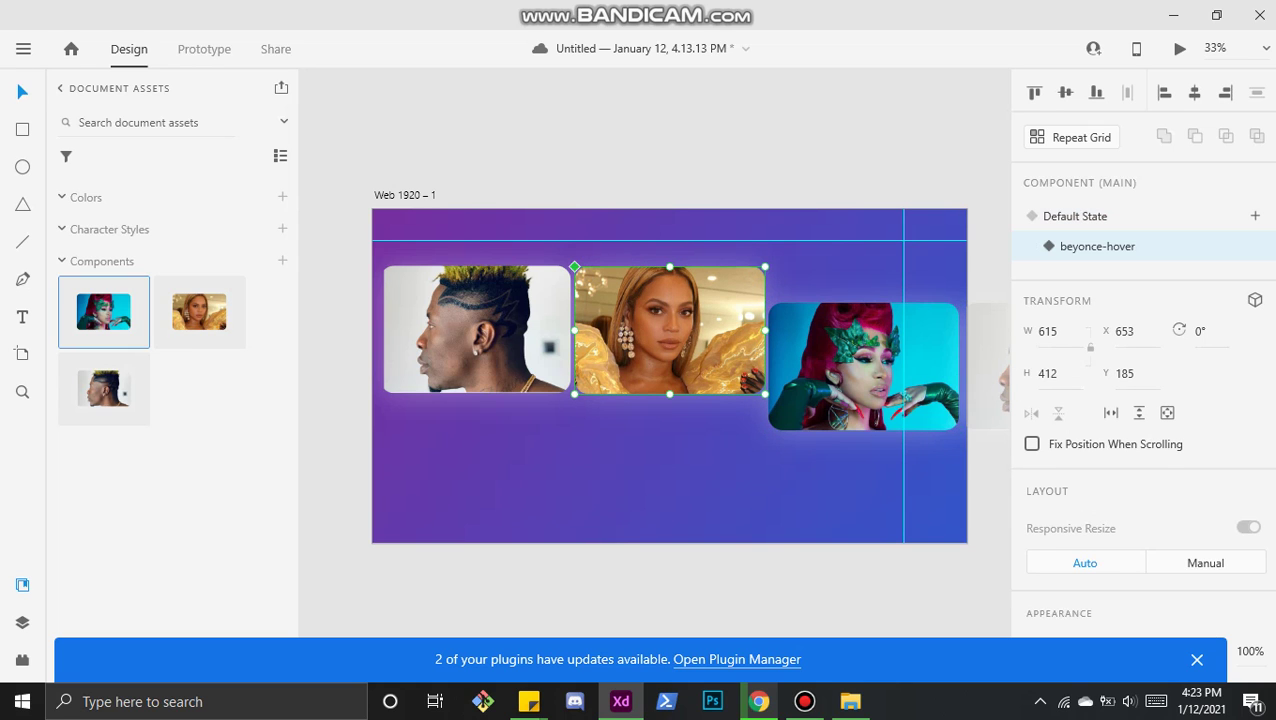
{"action": "left_click", "coordinate": [1076, 216]}
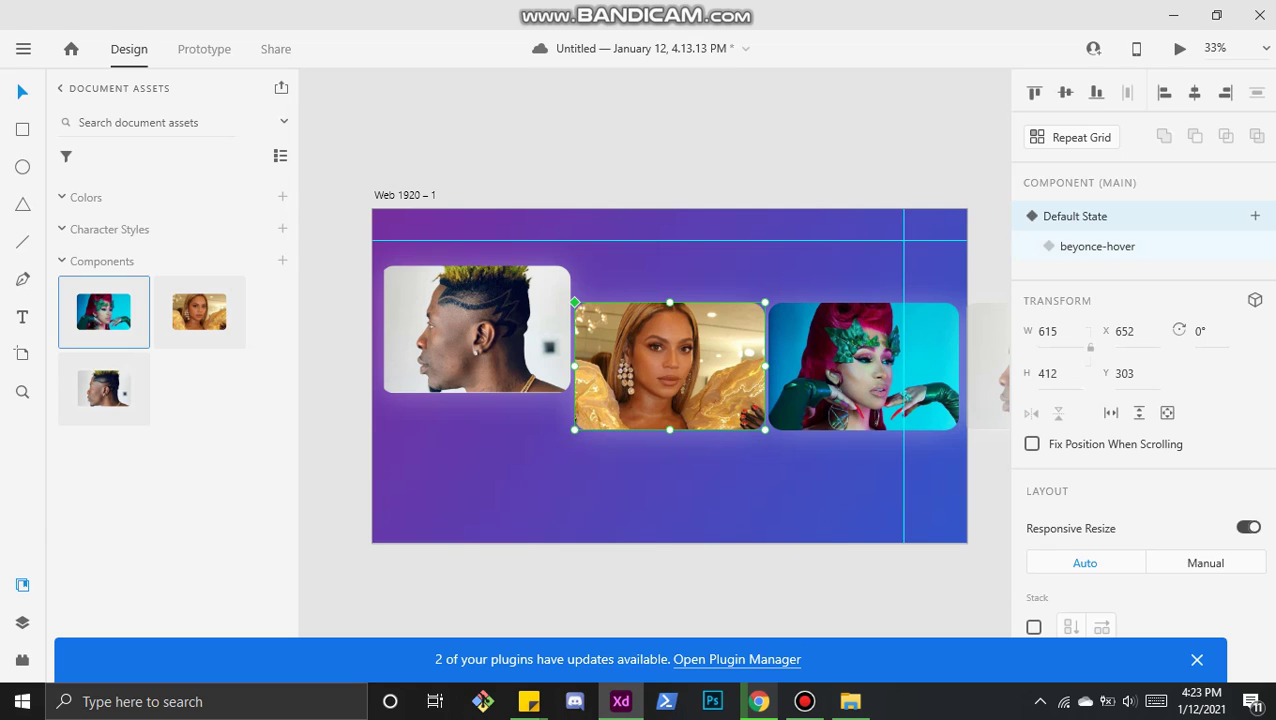
{"action": "left_click", "coordinate": [1097, 246]}
{"action": "left_click", "coordinate": [1076, 216]}
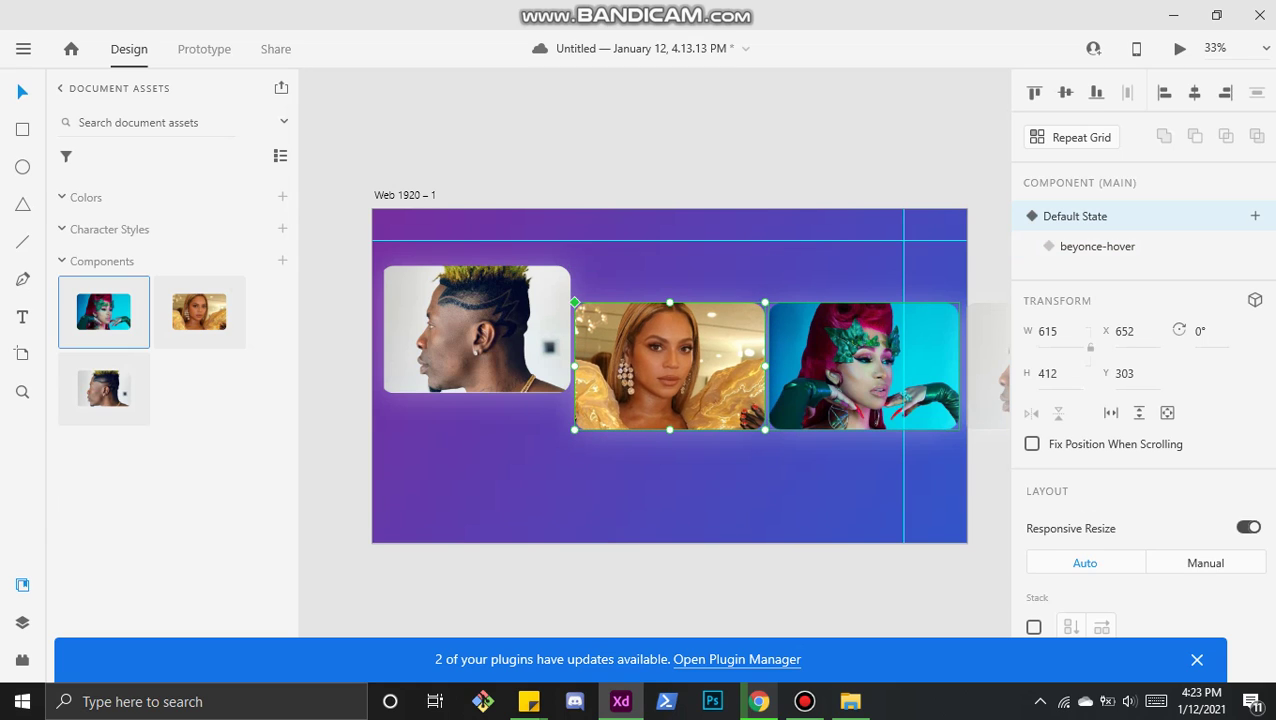
Step: Add a hover state to the third card's component and name it card-hover
{"action": "left_click", "coordinate": [866, 372]}
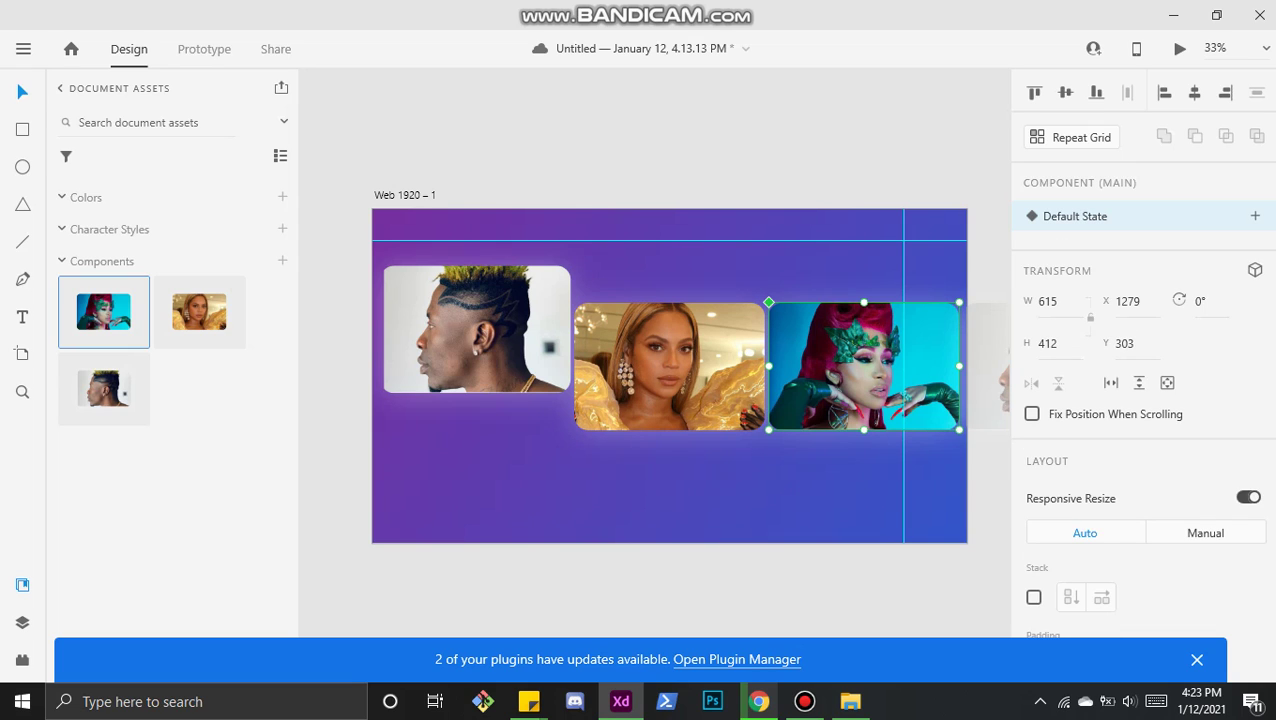
{"action": "left_click", "coordinate": [1255, 216]}
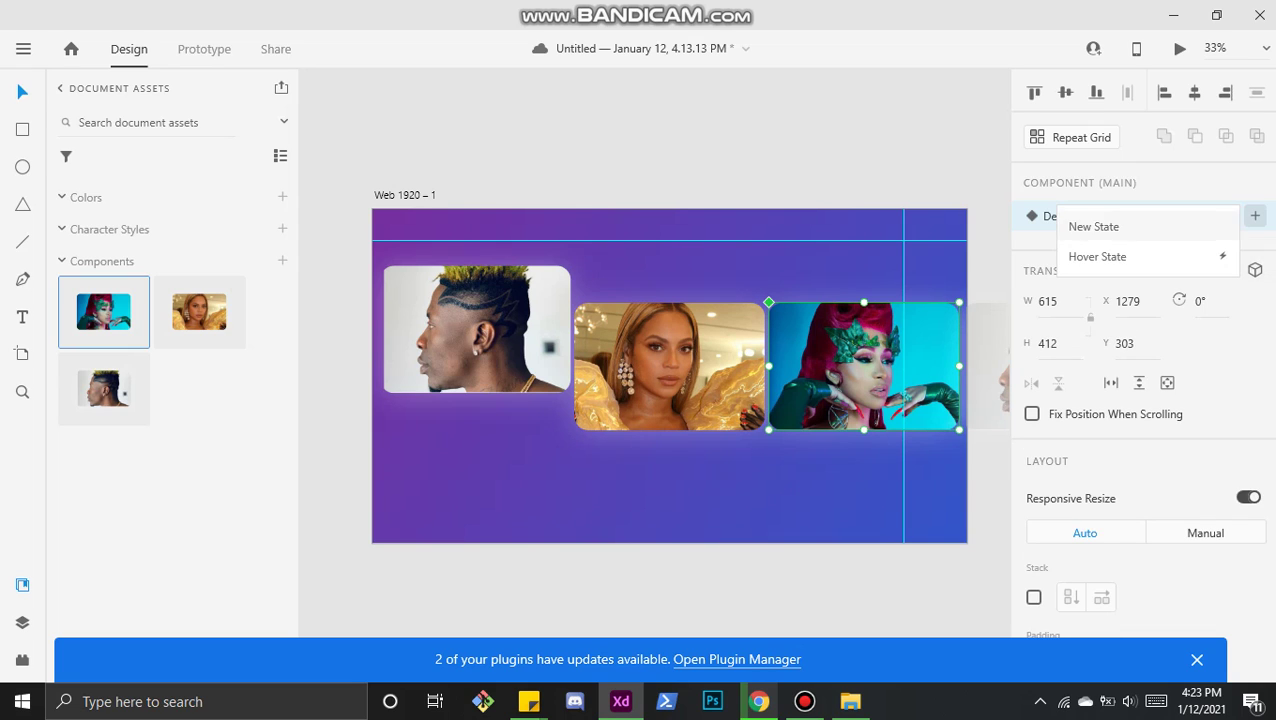
{"action": "left_click", "coordinate": [1100, 253]}
{"action": "key", "text": "Delete"}
{"action": "key", "text": "Delete"}
{"action": "key", "text": "Delete"}
{"action": "key", "text": "Delete"}
{"action": "key", "text": "Delete"}
{"action": "key", "text": "Delete"}
{"action": "key", "text": "Delete"}
{"action": "key", "text": "Delete"}
{"action": "key", "text": "Delete"}
{"action": "key", "text": "Delete"}
{"action": "key", "text": "Delete"}
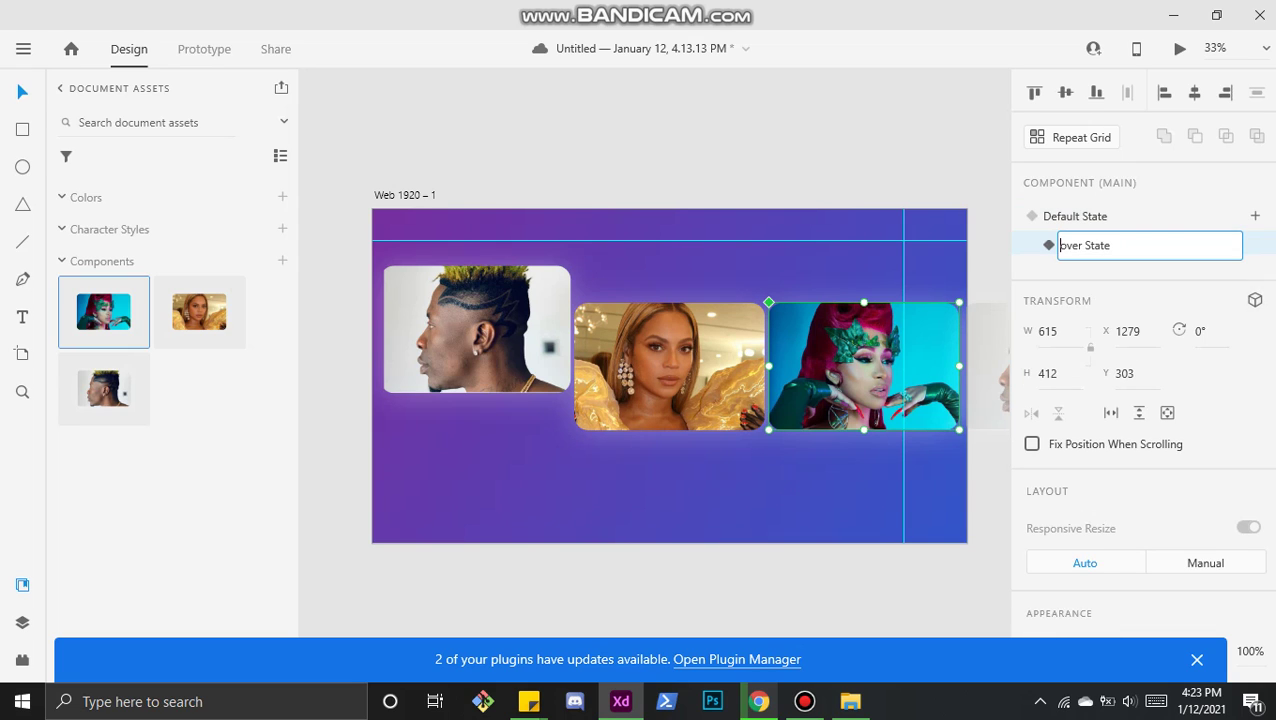
{"action": "type", "text": "cardi=h"}
{"action": "key", "text": "BackSpace"}
{"action": "key", "text": "BackSpace"}
{"action": "key", "text": "BackSpace"}
{"action": "type", "text": "-hover"}
{"action": "key", "text": "Return"}
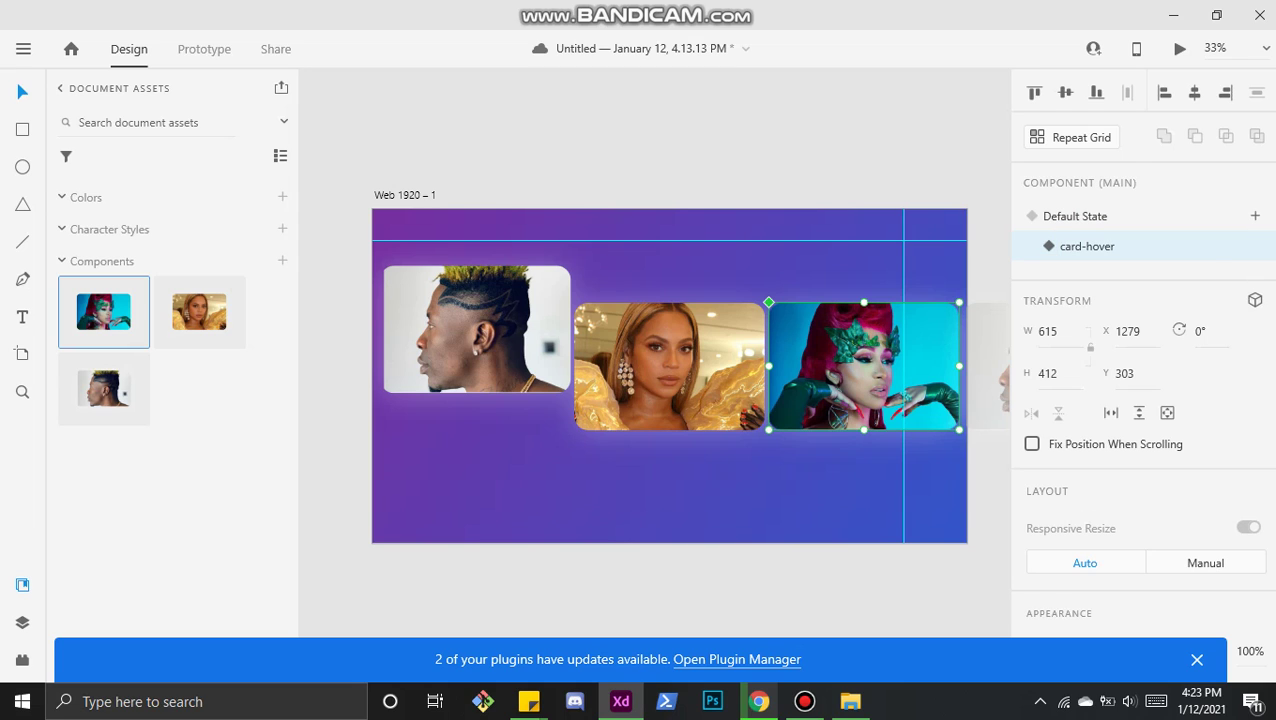
Step: Raise the card inside the third component's card-hover state to about X 1285, Y 173
{"action": "double_click", "coordinate": [864, 366]}
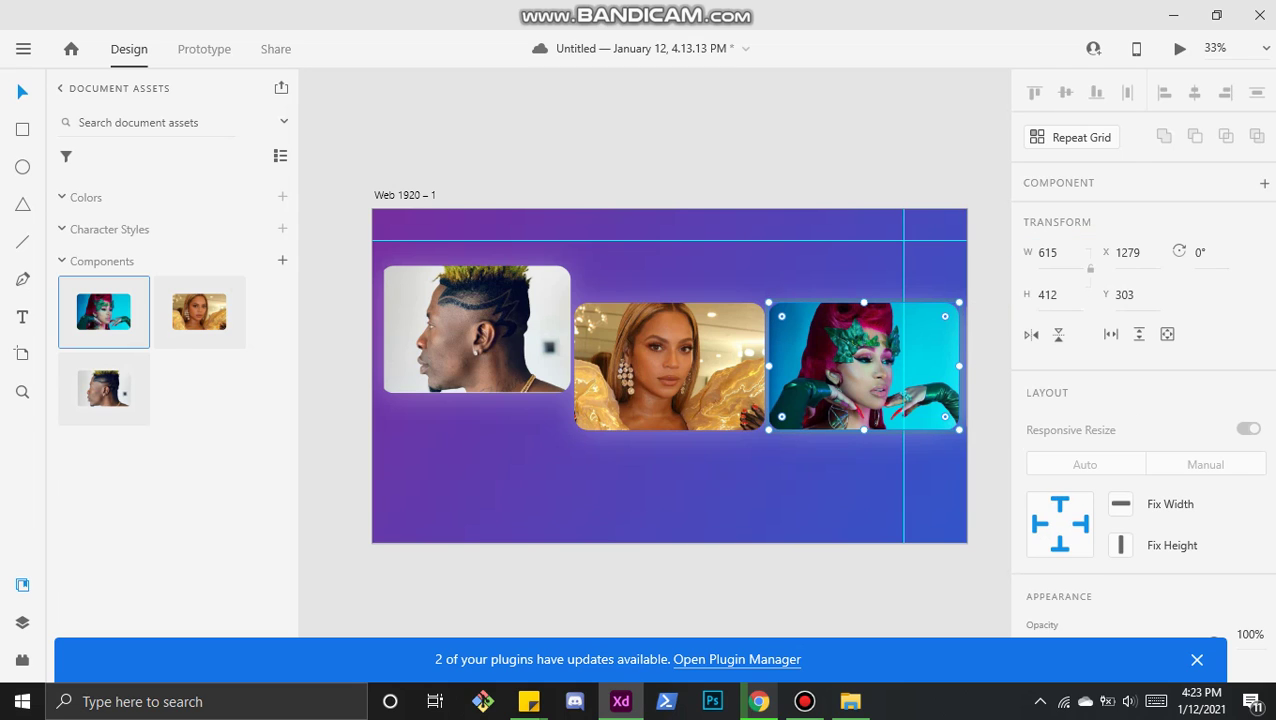
{"action": "left_click_drag", "start_coordinate": [837, 419], "coordinate": [839, 378]}
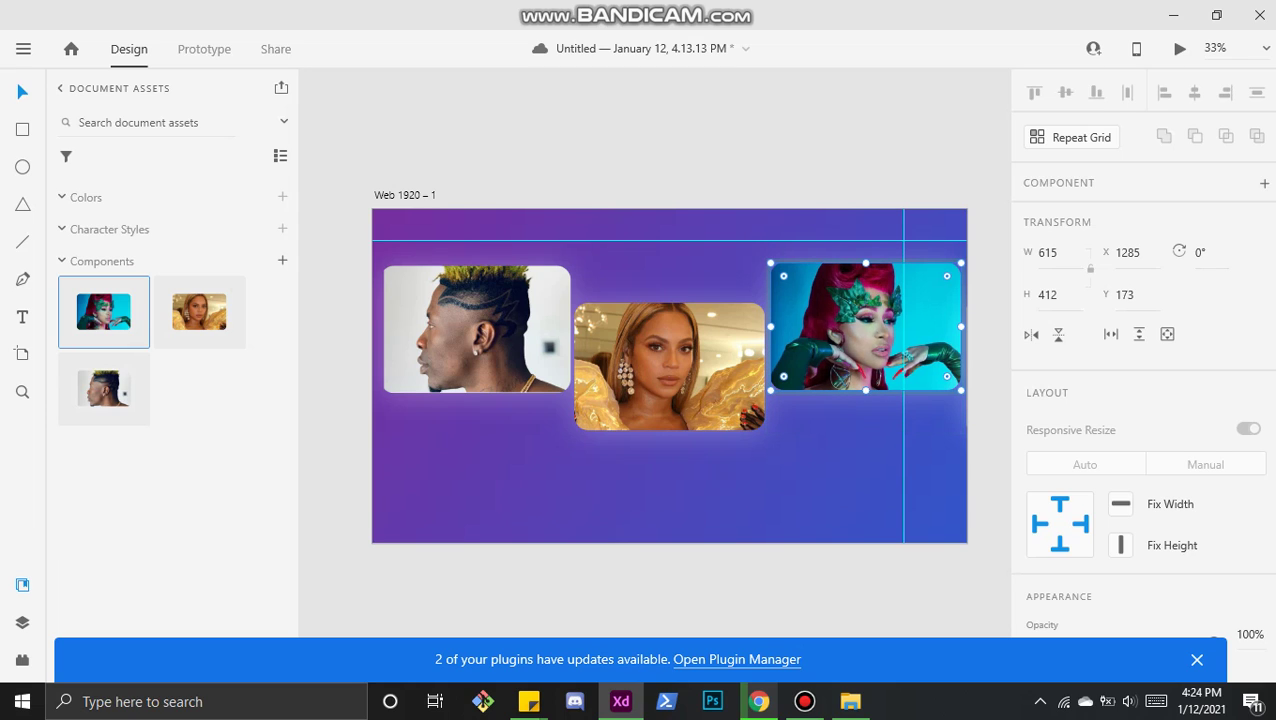
{"action": "left_click", "coordinate": [839, 470]}
Step: Return the first and third cards to their Default State
{"action": "left_click", "coordinate": [490, 335]}
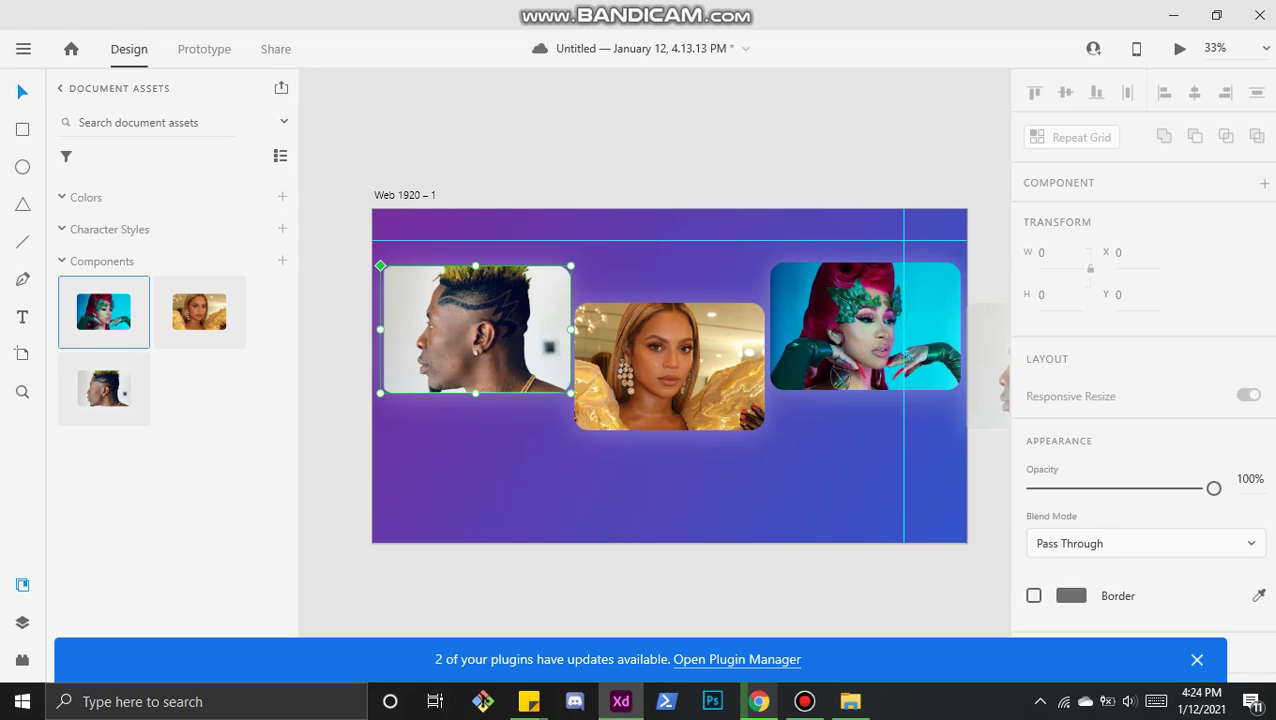
{"action": "left_click", "coordinate": [1075, 216]}
{"action": "left_click", "coordinate": [680, 358]}
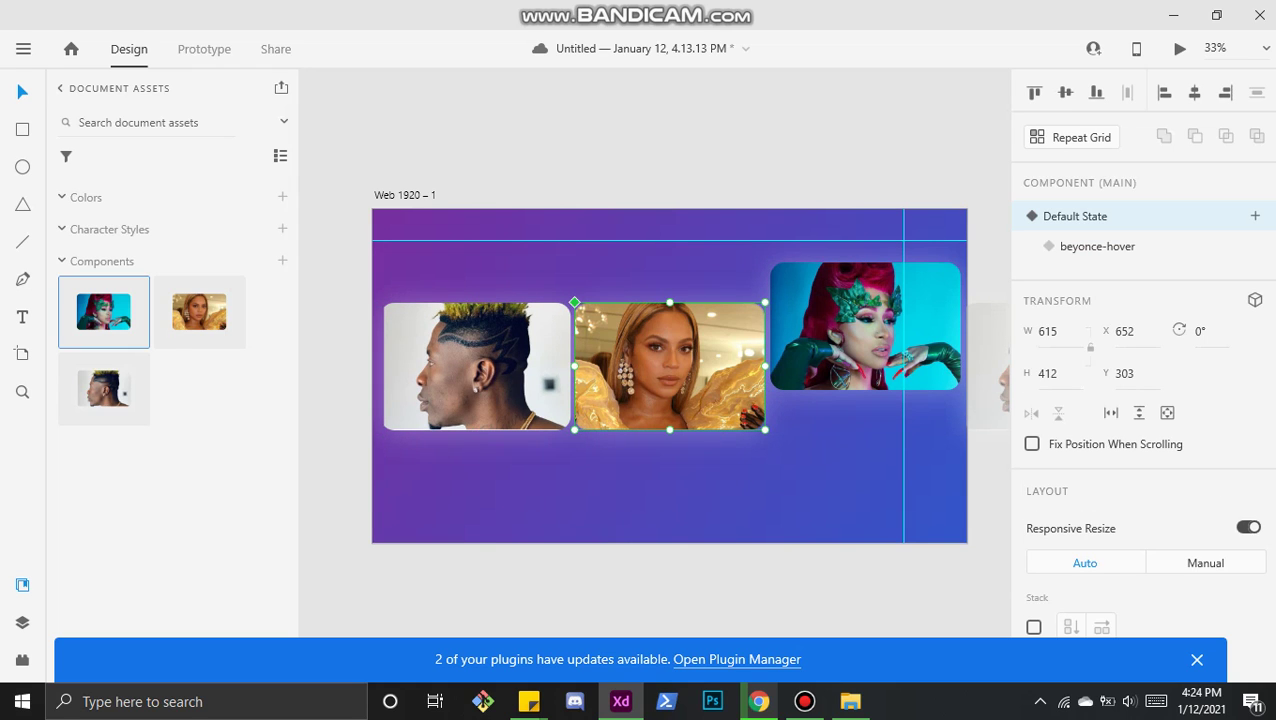
{"action": "left_click", "coordinate": [860, 335]}
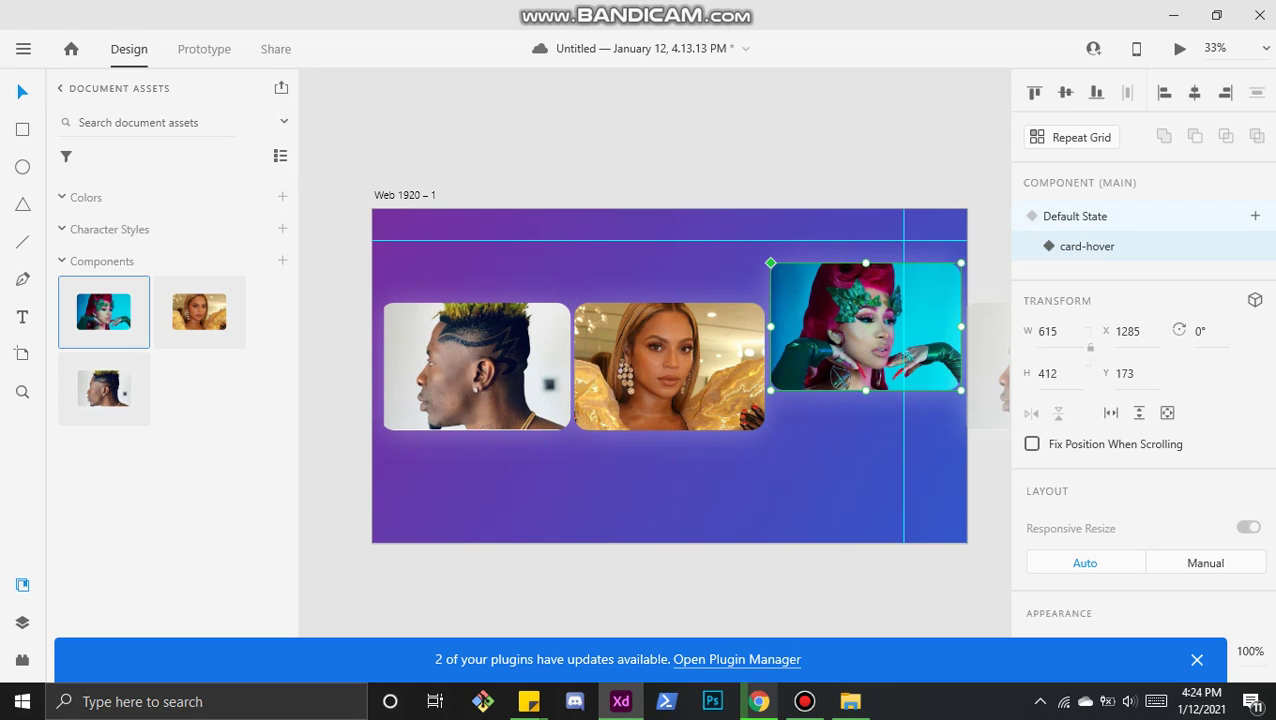
{"action": "left_click", "coordinate": [1075, 216]}
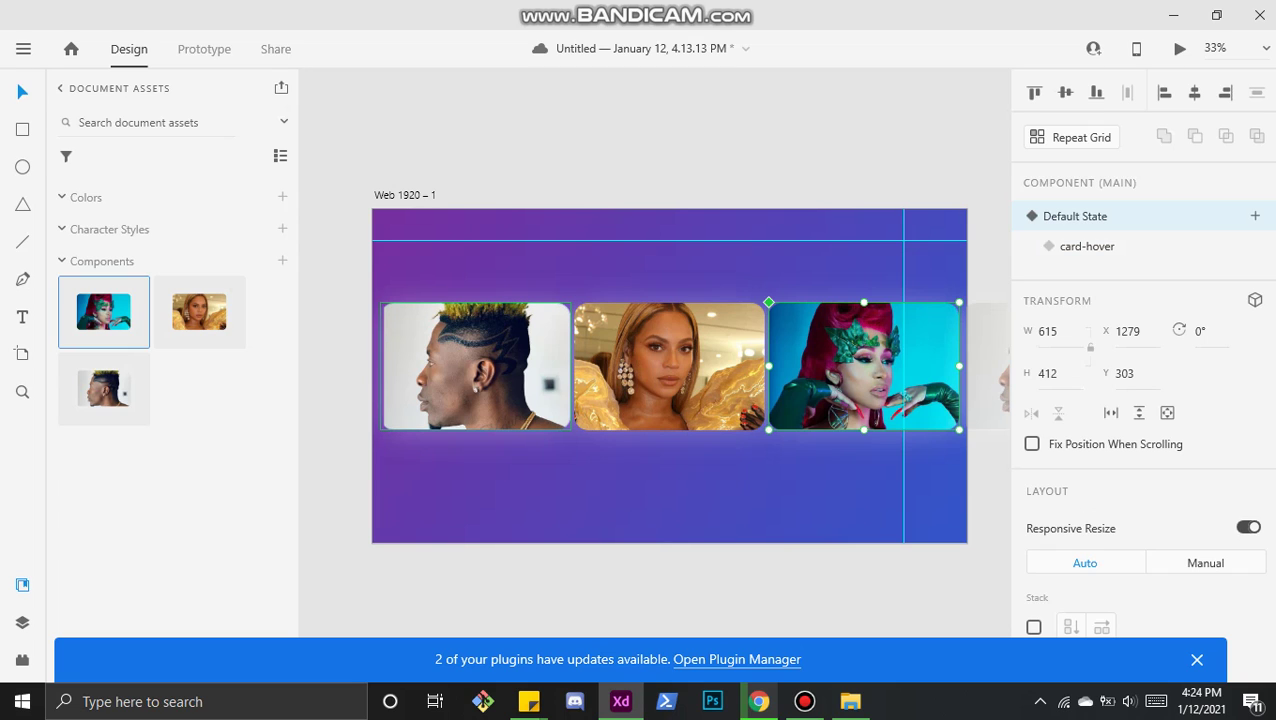
Step: Set the first card's hover interaction to Ease In-Out easing with a 0.4 s duration in the prototype settings
{"action": "left_click", "coordinate": [475, 366]}
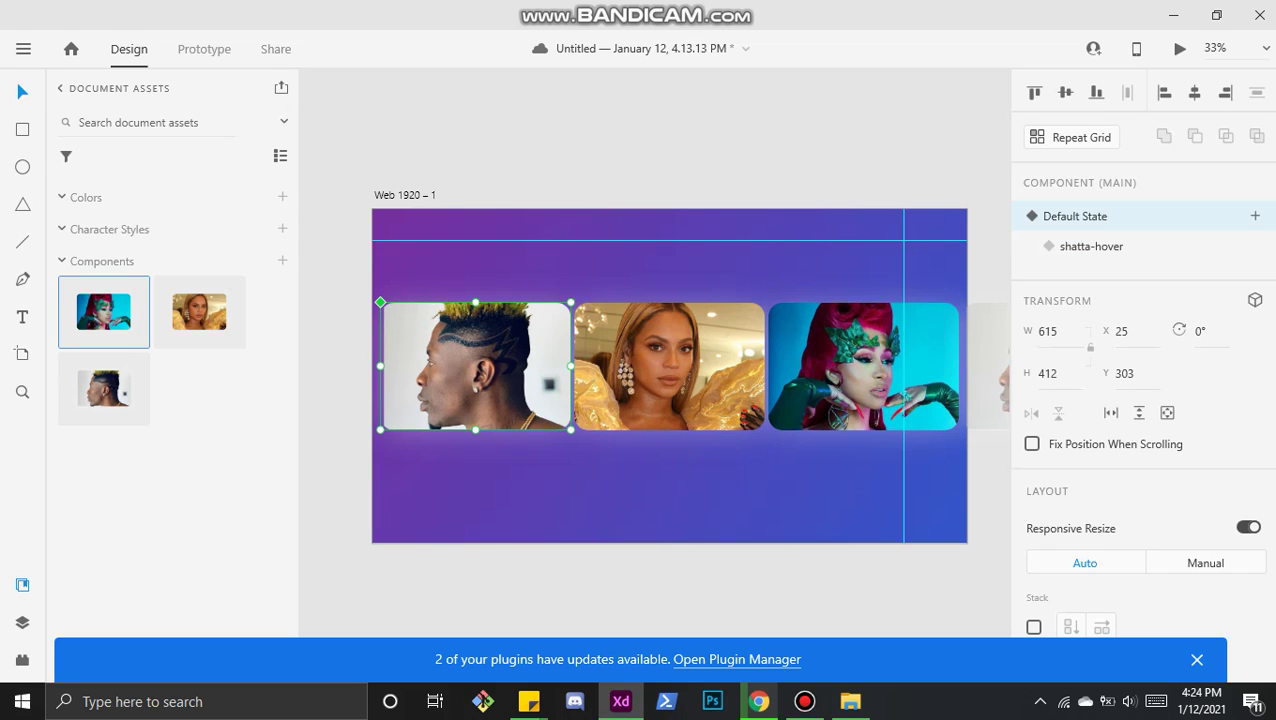
{"action": "left_click", "coordinate": [204, 49]}
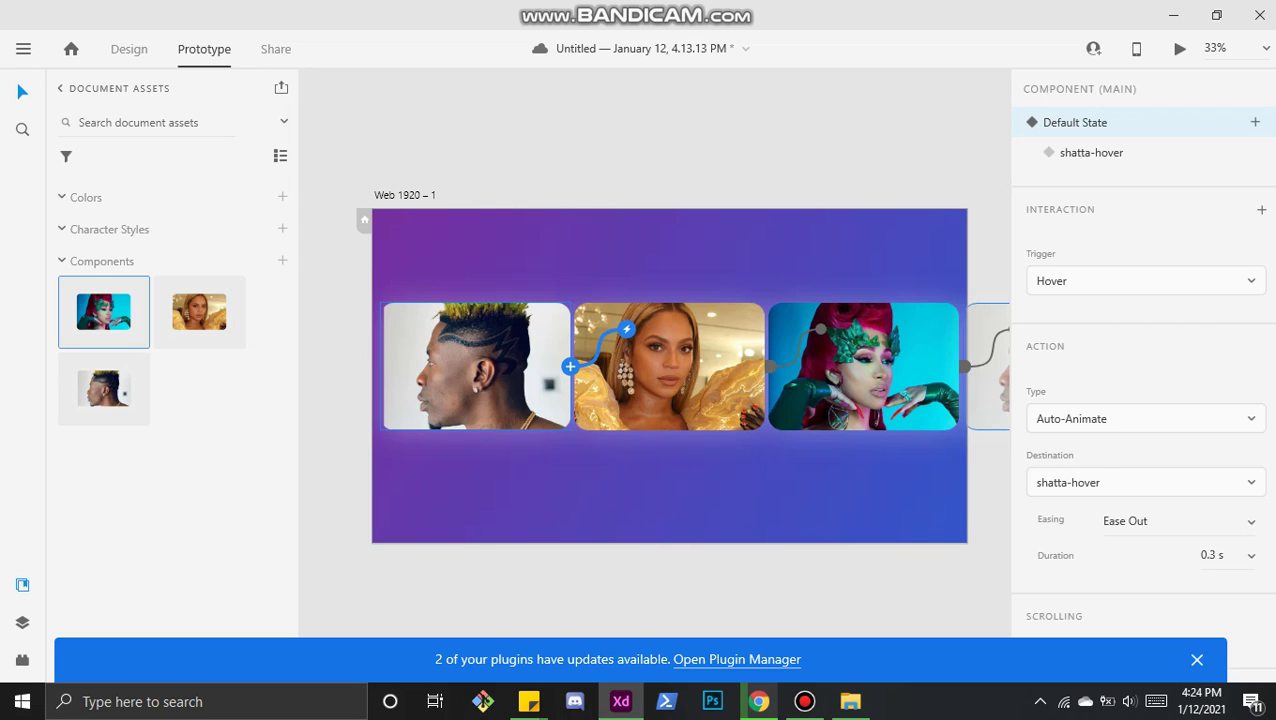
{"action": "left_click", "coordinate": [1175, 521]}
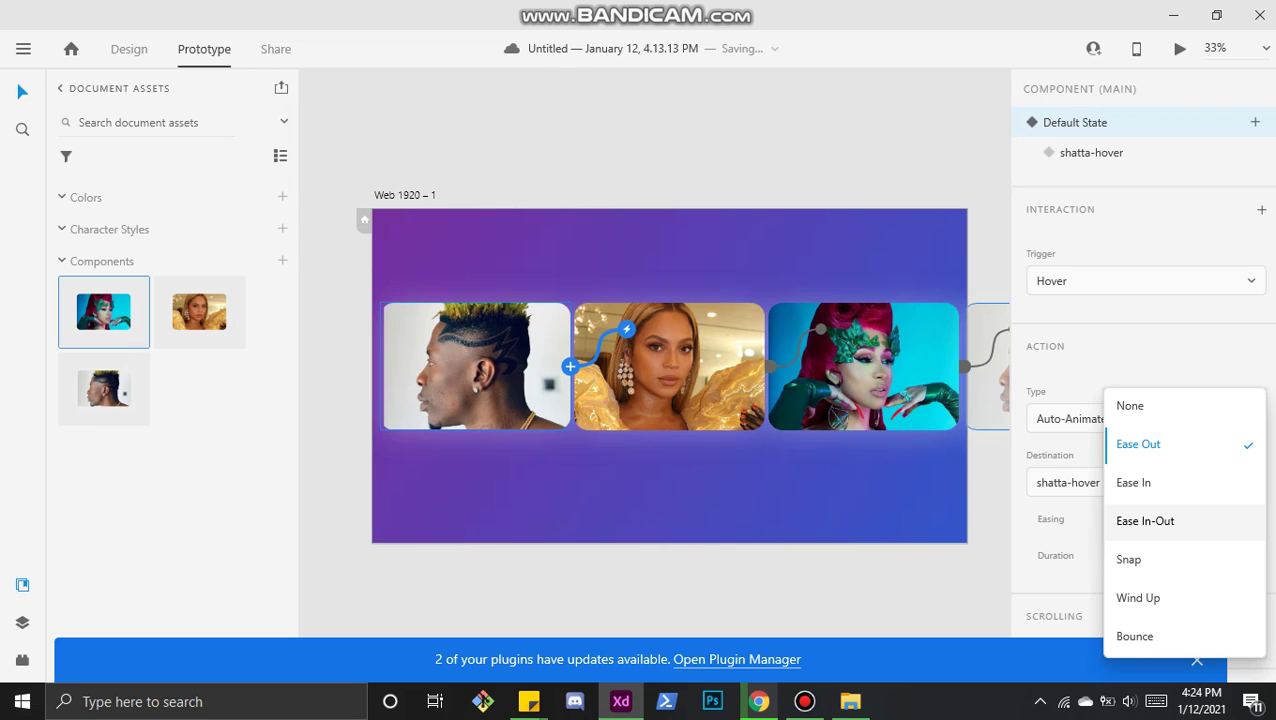
{"action": "left_click", "coordinate": [1175, 521]}
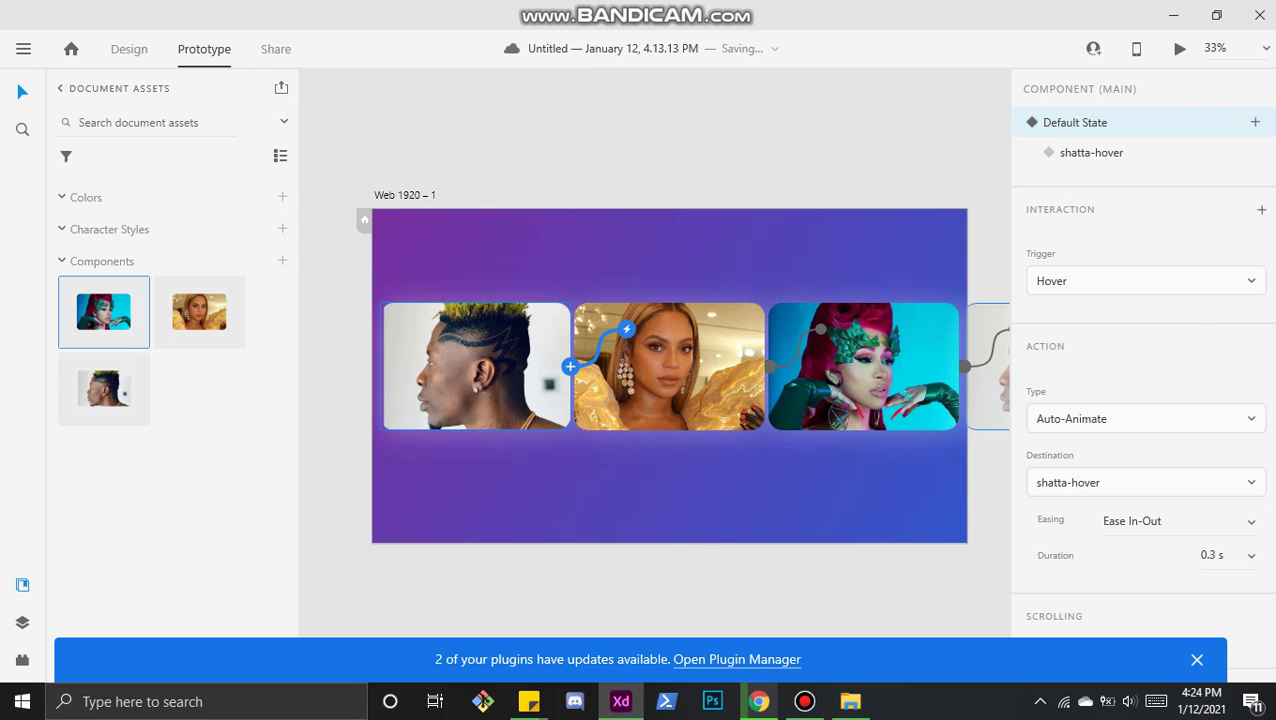
{"action": "left_click", "coordinate": [1213, 555]}
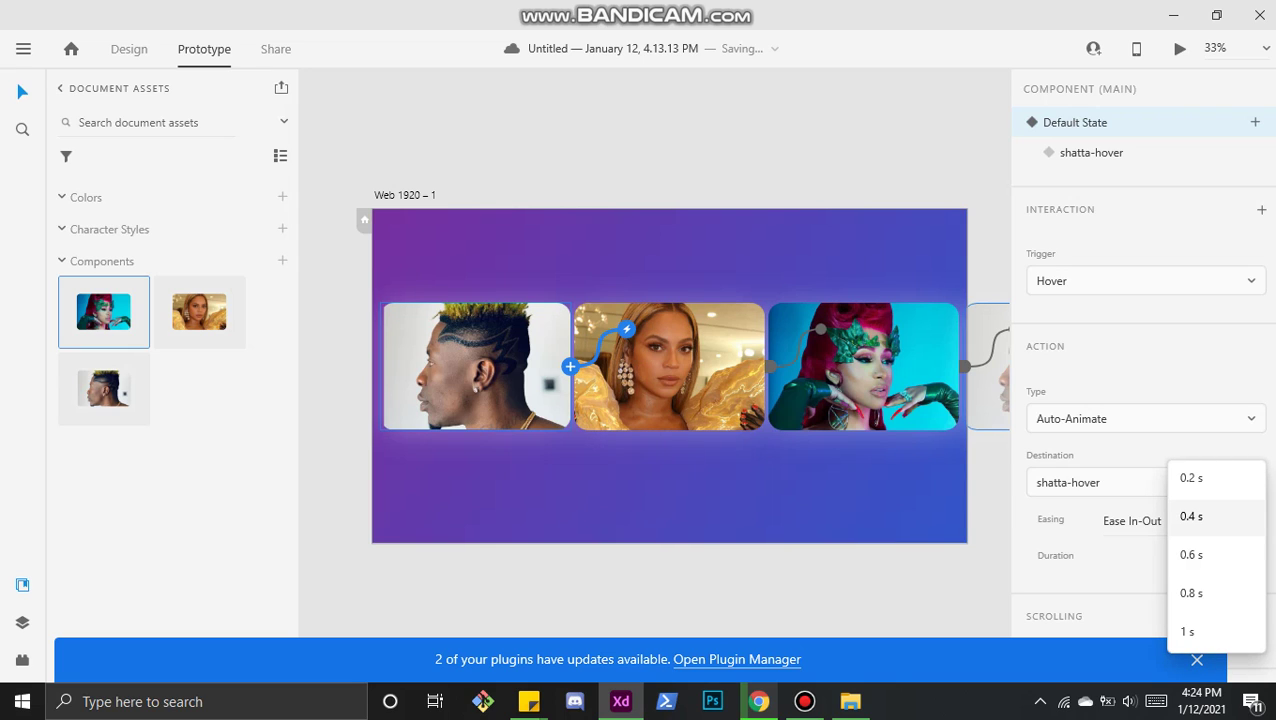
{"action": "left_click", "coordinate": [1191, 516]}
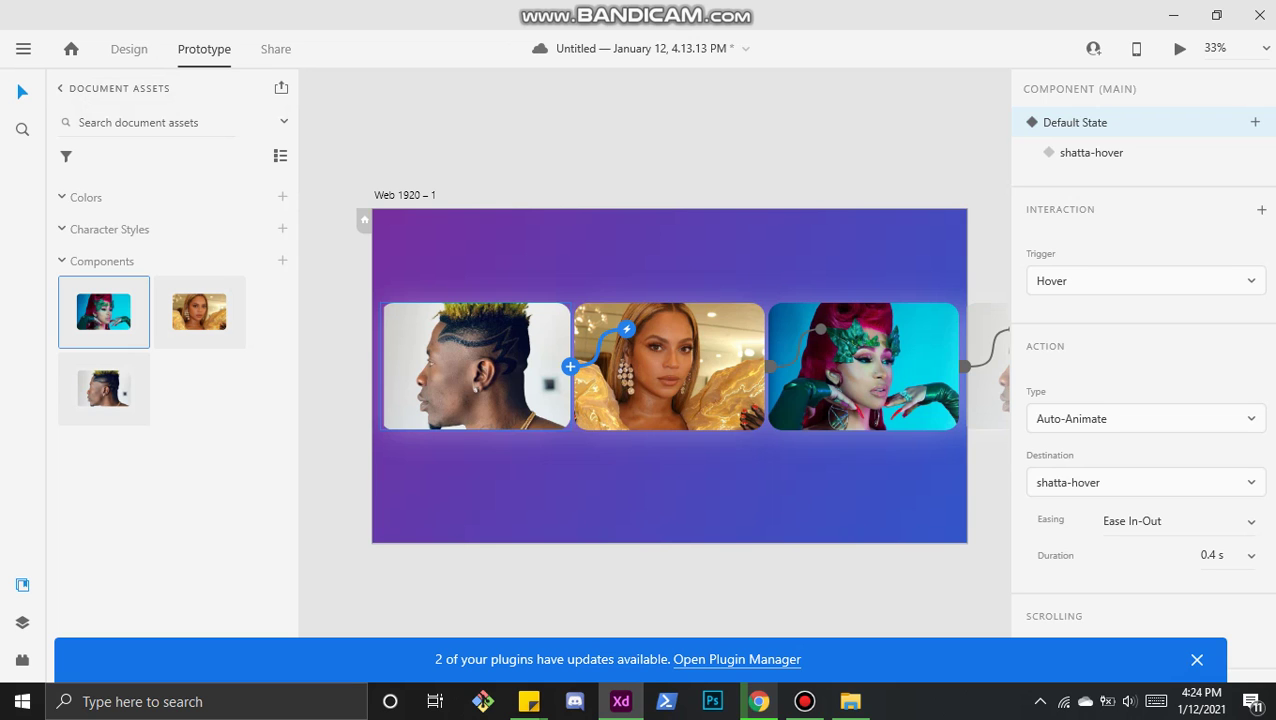
Step: Open the prototype preview of the artboard in a maximized window
{"action": "left_click", "coordinate": [1180, 48]}
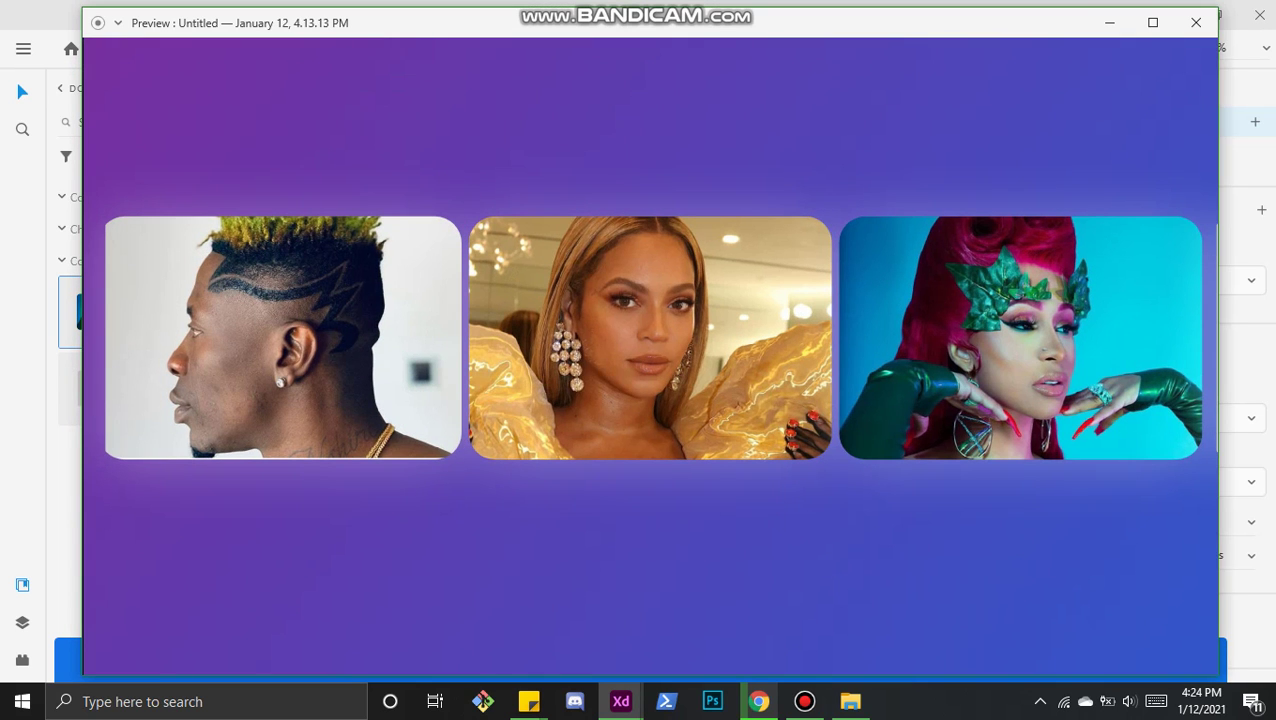
{"action": "left_click", "coordinate": [1152, 22]}
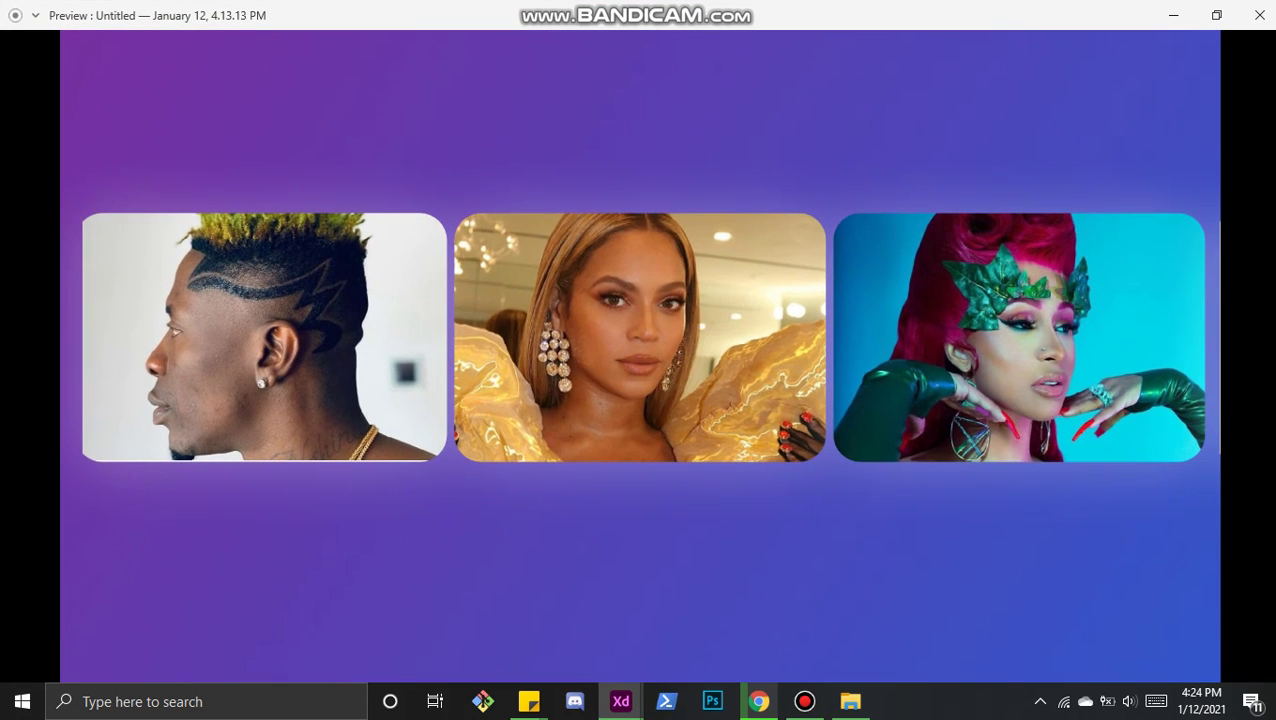